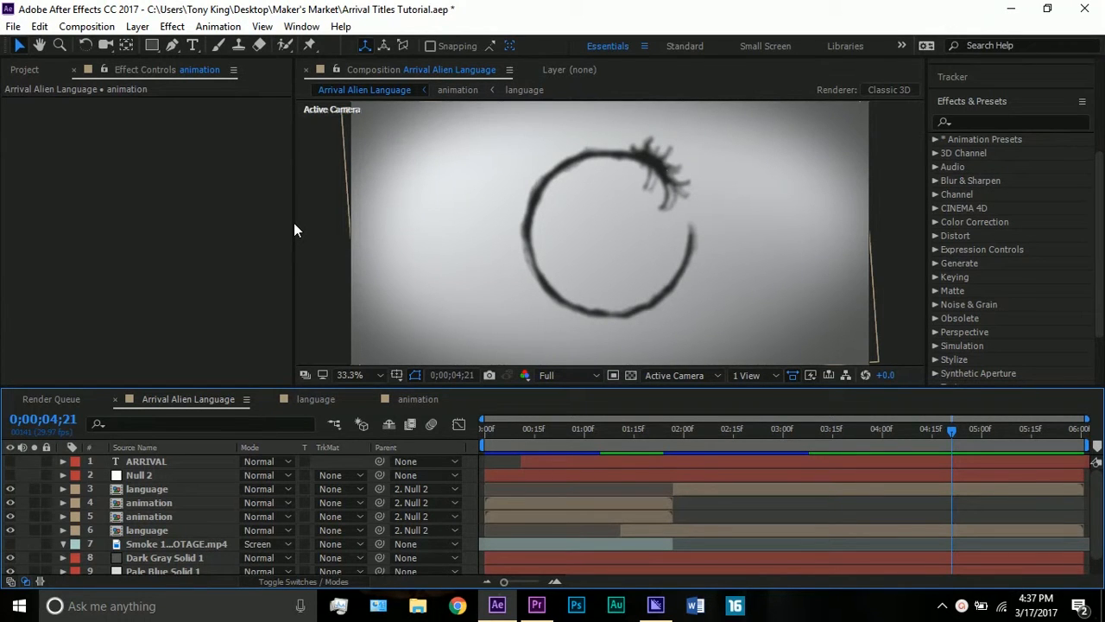
Preview the Arrival Alien Language composition at 0;00;03;28 and 0;00;03;10 and look through its layer stack
click(876, 444)
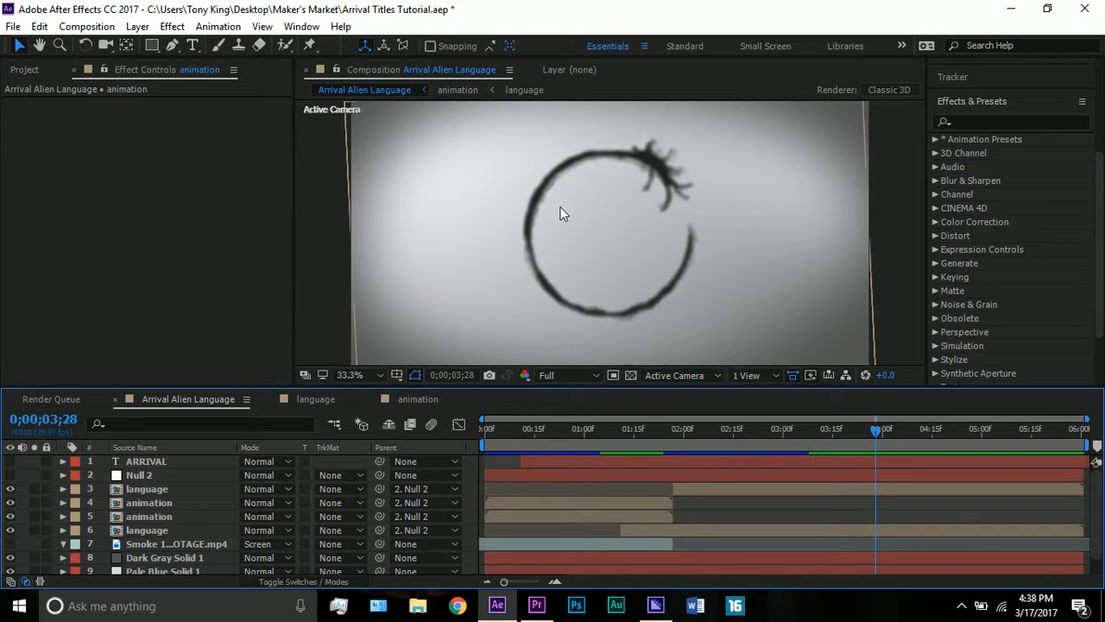
click(815, 430)
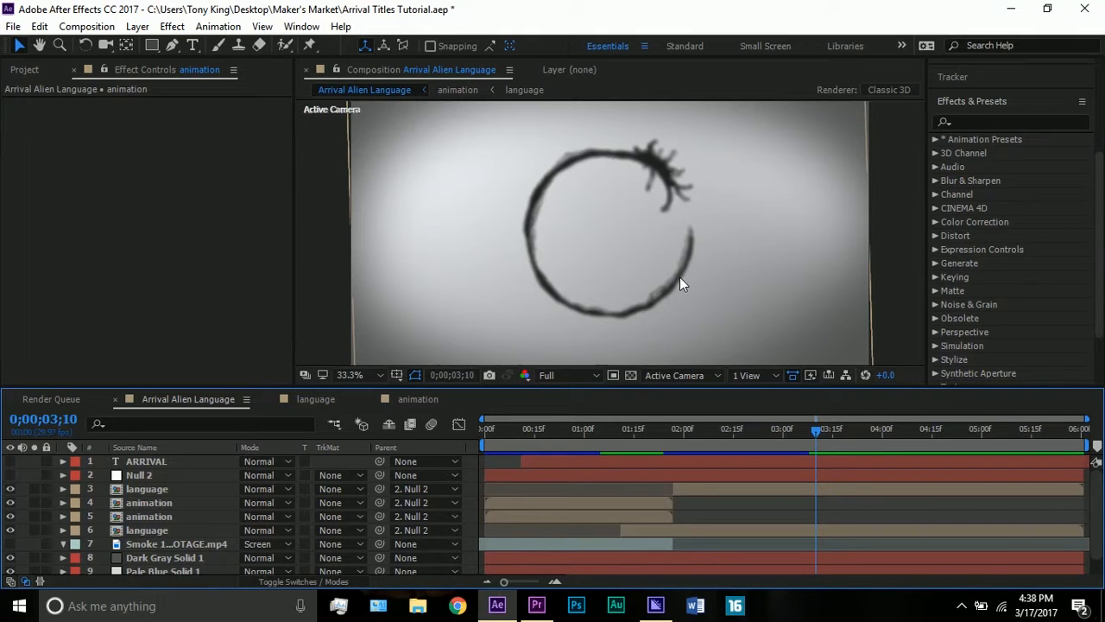
scroll(628, 482, down, 1)
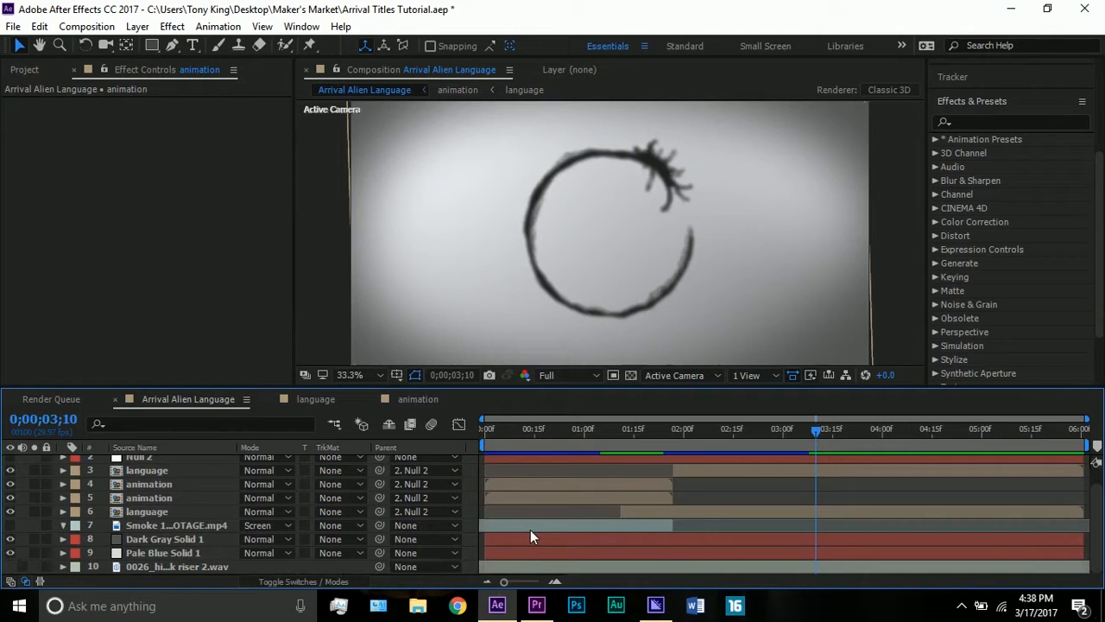
scroll(641, 546, up, 1)
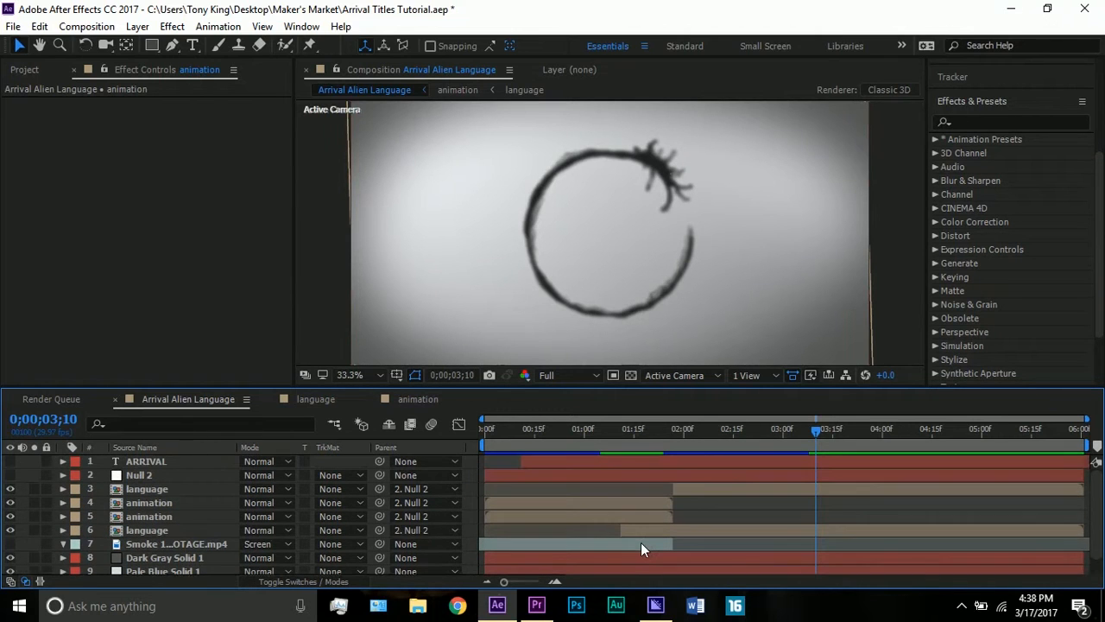
Select the smoke stock footage layer and locate its source clip among the project items
click(205, 542)
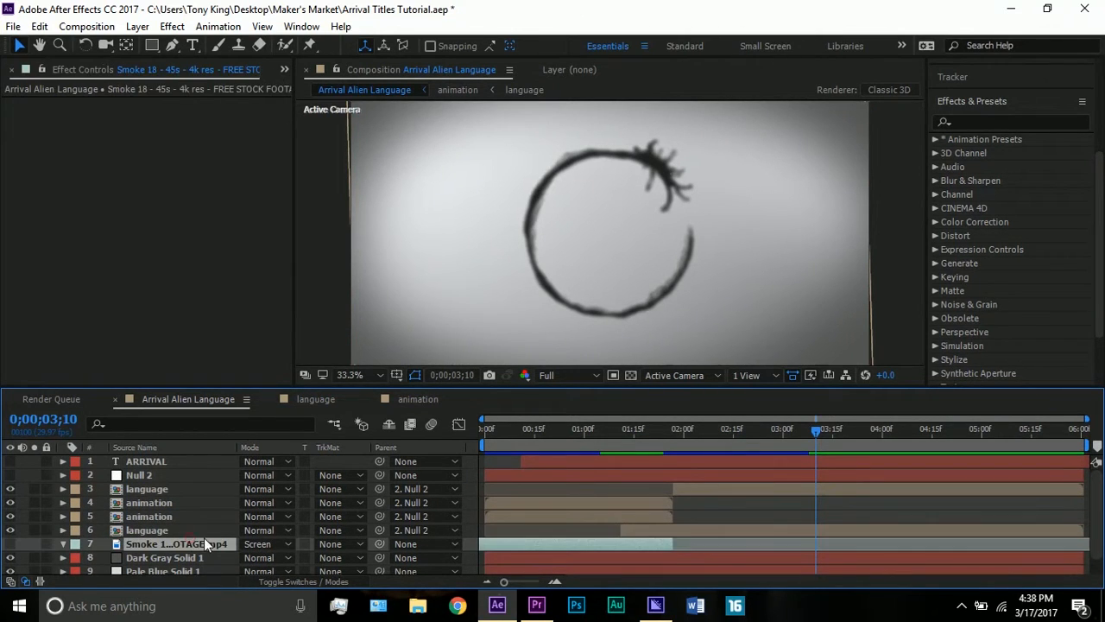
click(282, 67)
click(297, 89)
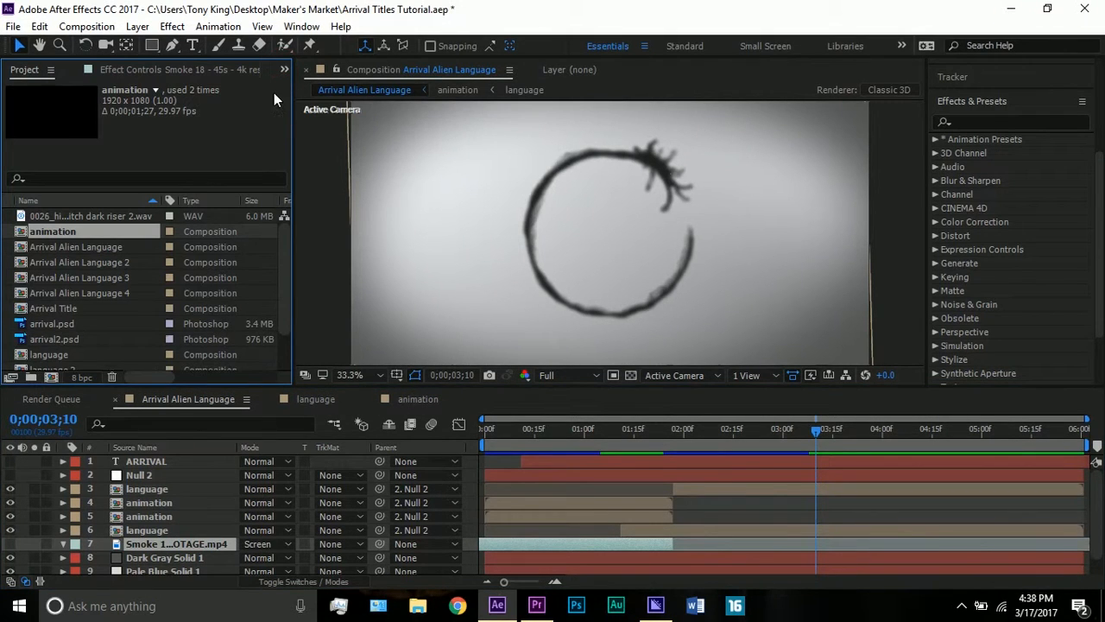
scroll(125, 282, down, 2)
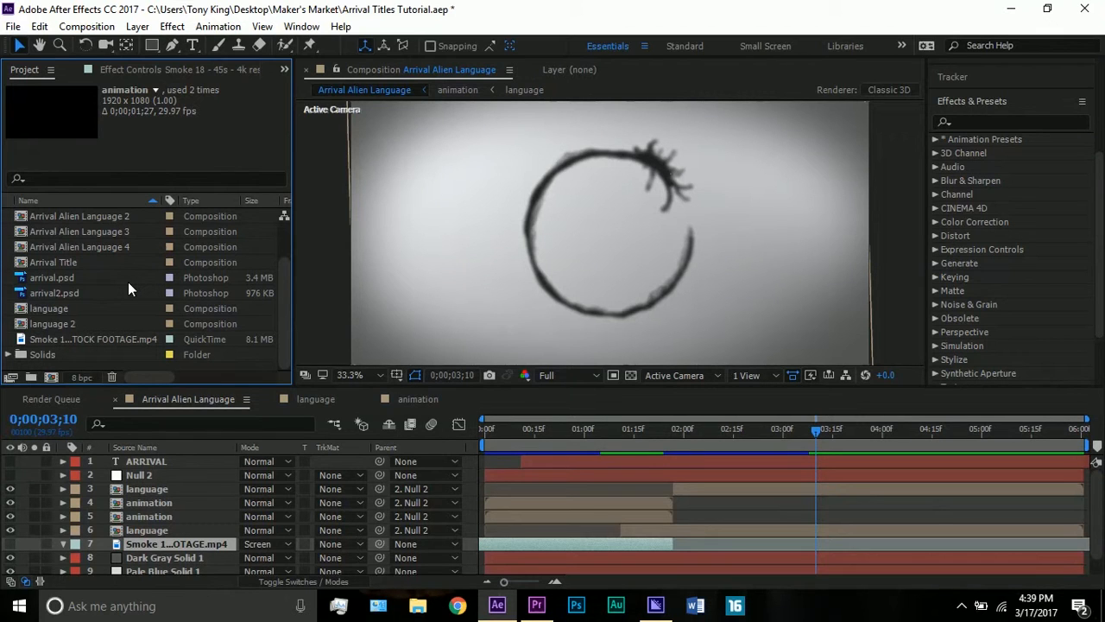
click(114, 338)
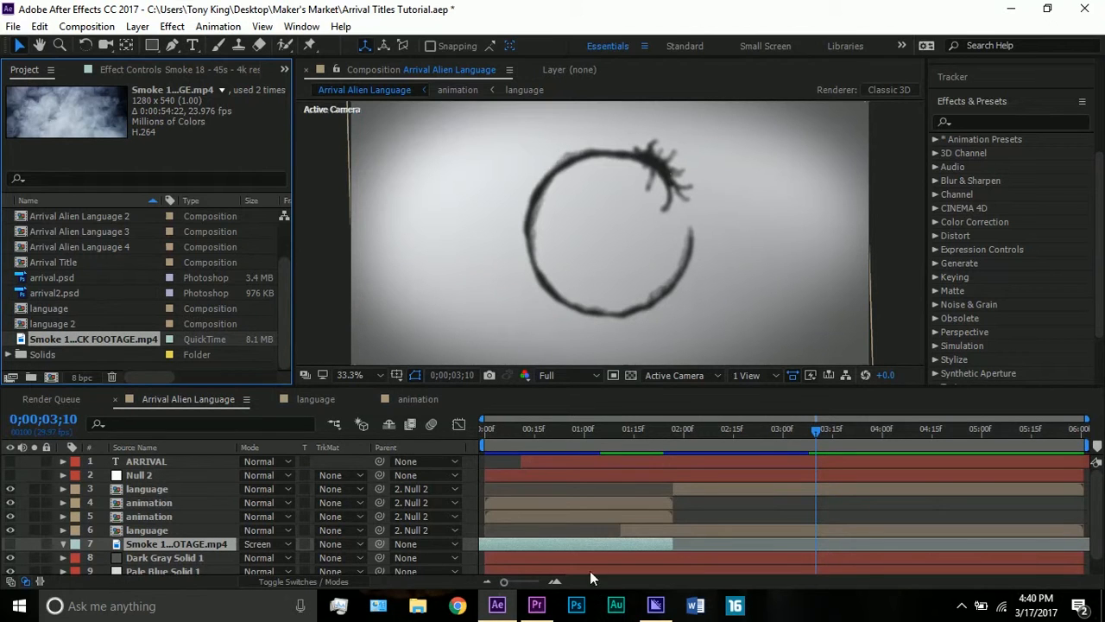
Compare the two animation layers and open the nested animation composition from layer 5
scroll(586, 508, down, 1)
scroll(587, 512, up, 1)
scroll(587, 513, down, 1)
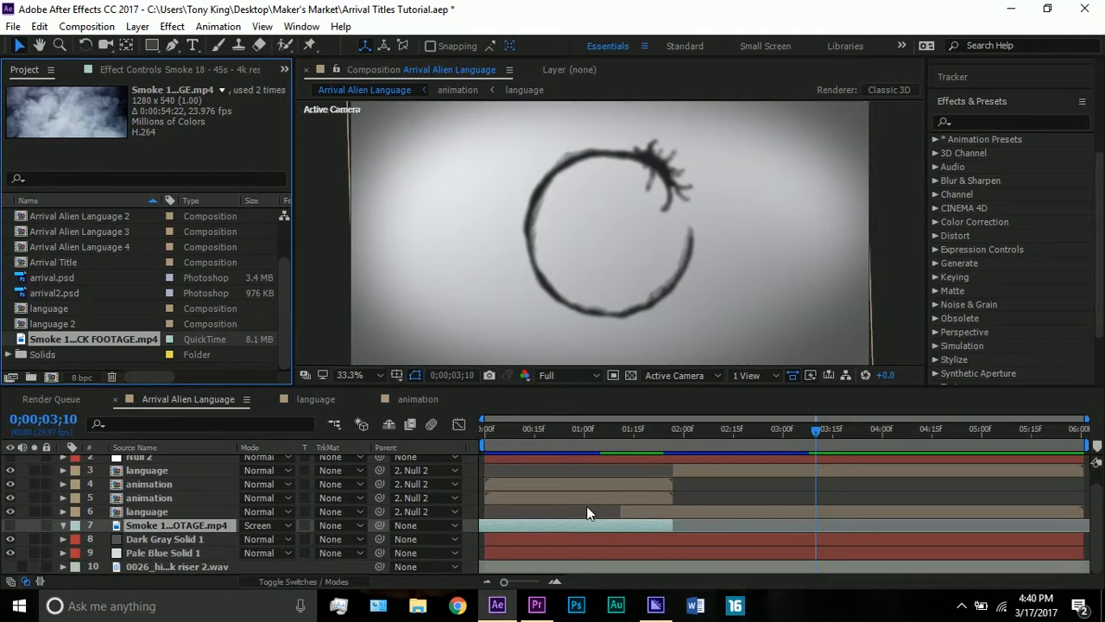
scroll(576, 505, up, 1)
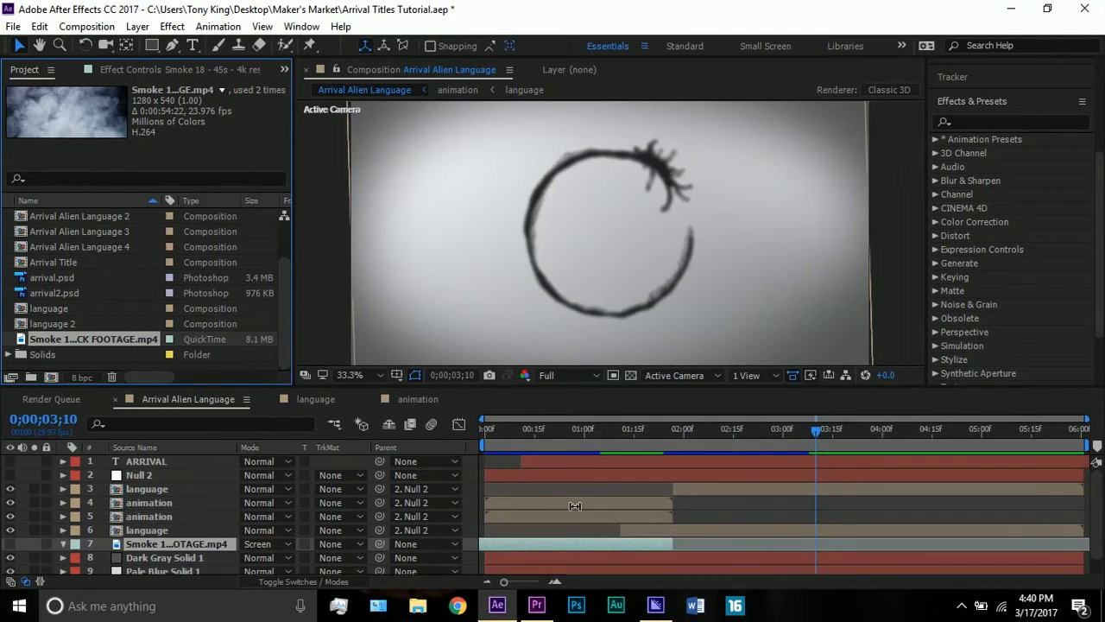
click(575, 503)
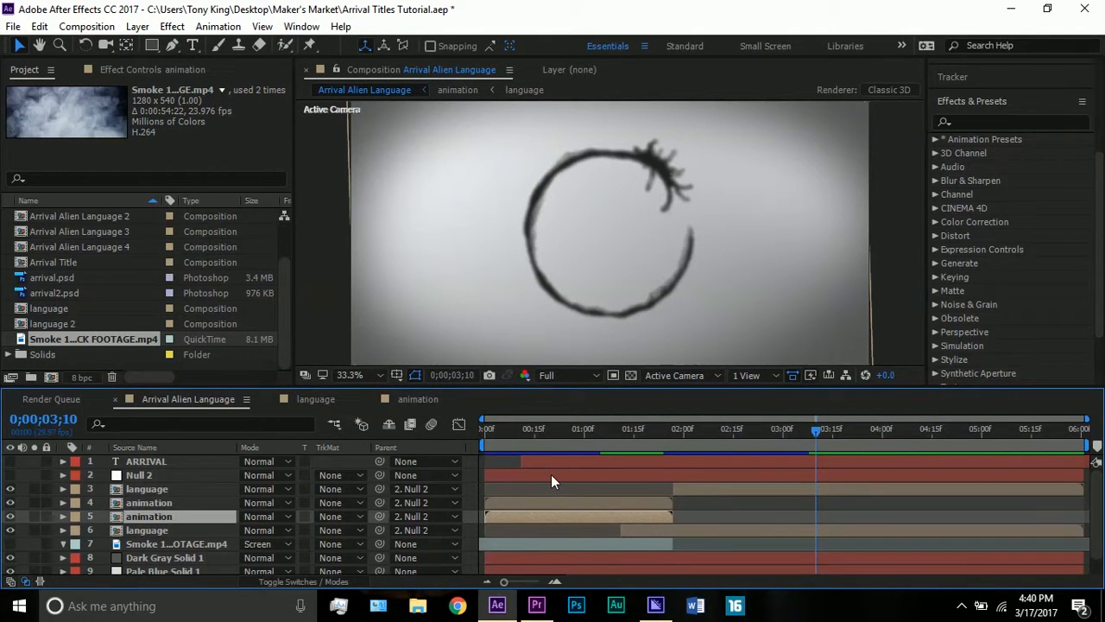
click(572, 502)
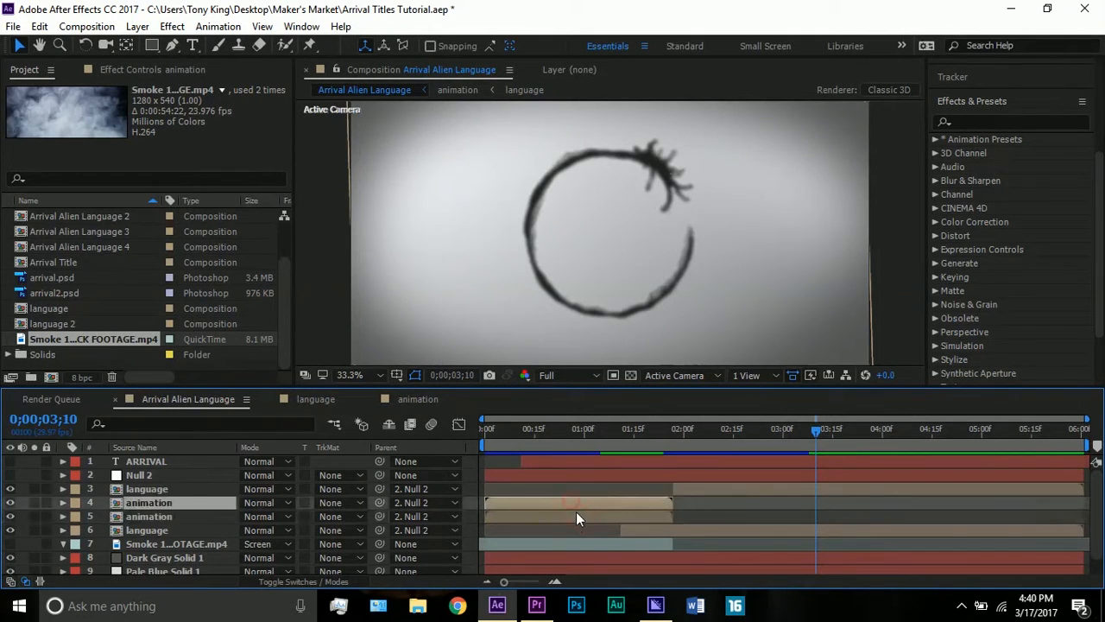
click(577, 517)
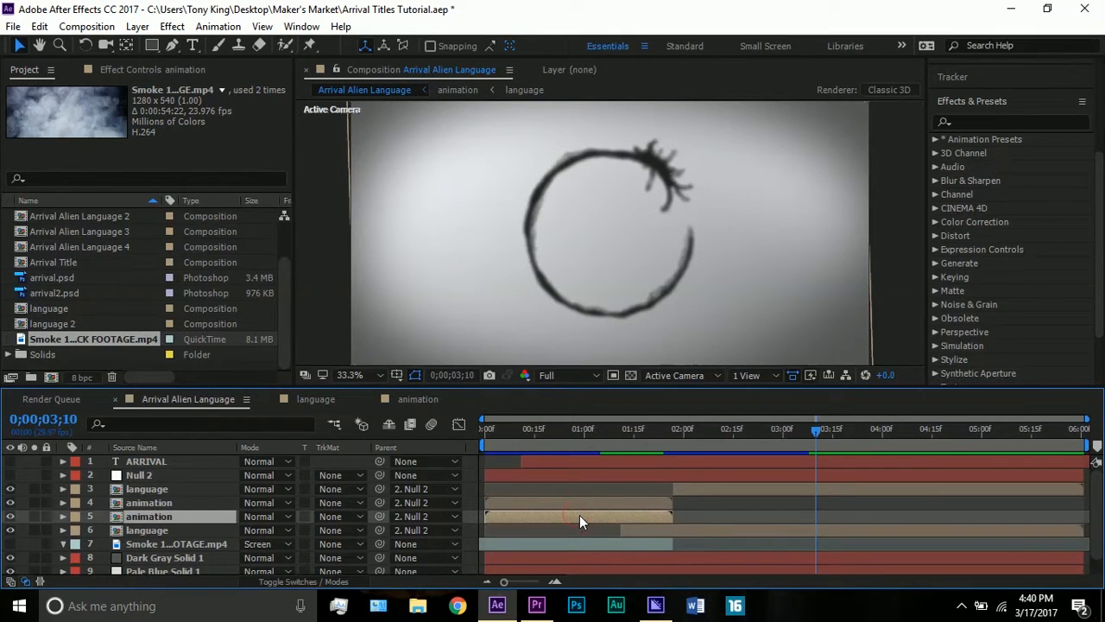
double_click(579, 516)
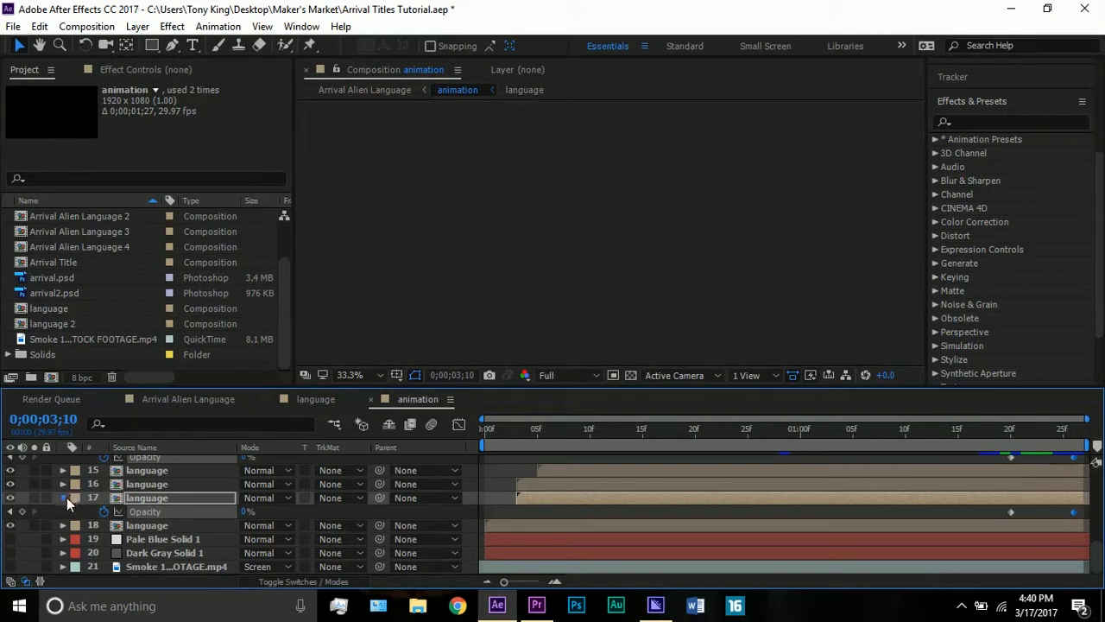
Collapse the revealed keyframed properties of the language layers in the animation composition
key(u)
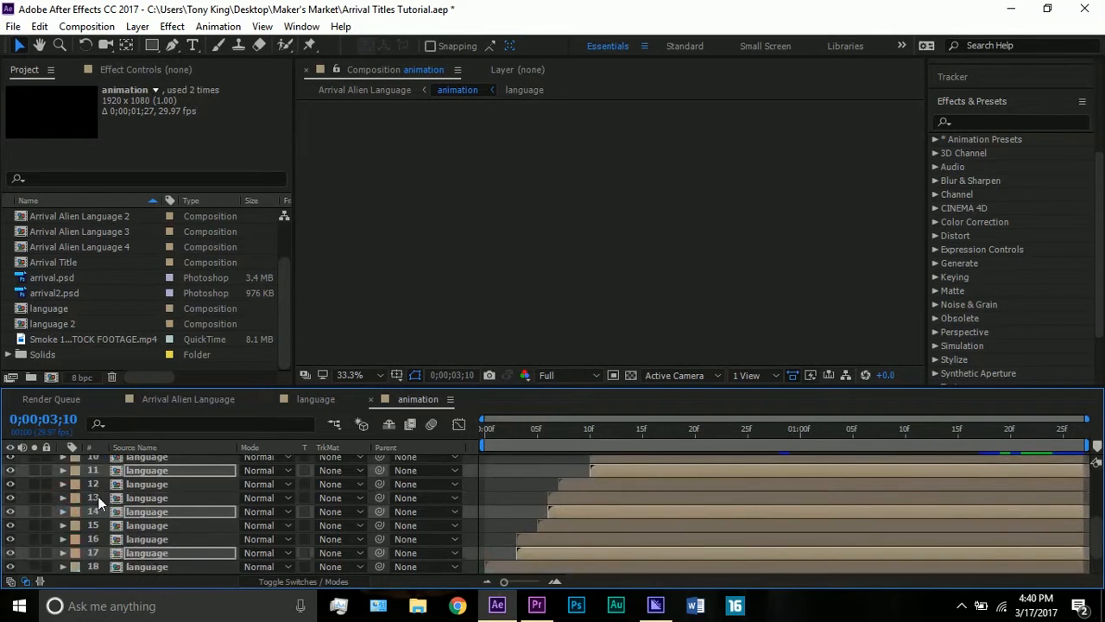
scroll(144, 512, up, 2)
scroll(144, 512, down, 3)
Go to 0;00;00;20 and make the Pale Blue Solid 1 and Dark Gray Solid 1 layers visible
click(67, 539)
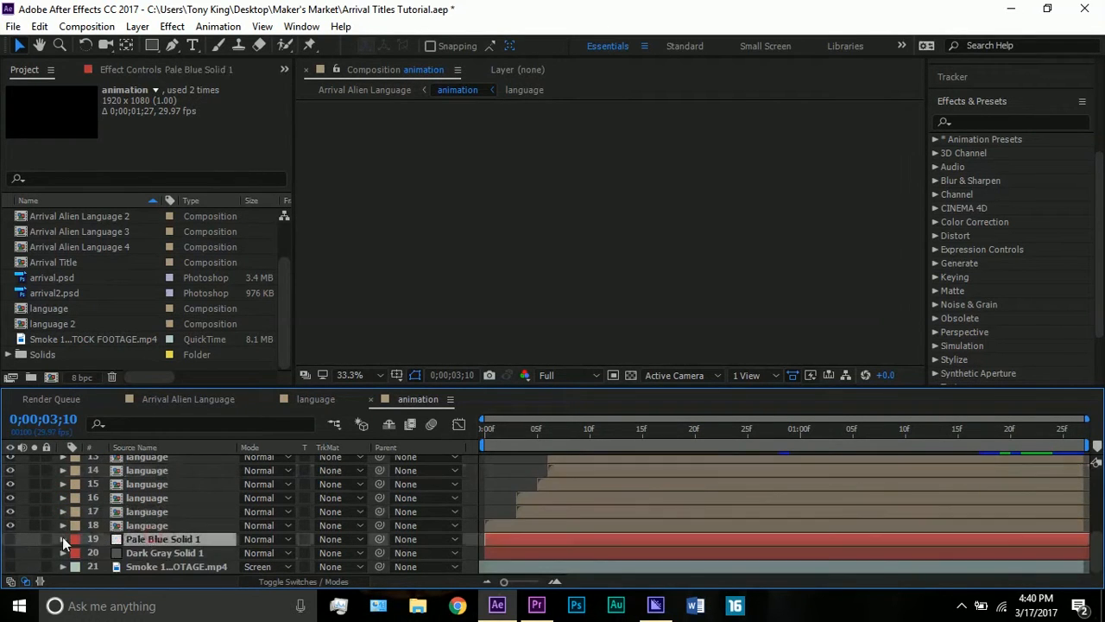
click(693, 429)
click(9, 540)
click(9, 552)
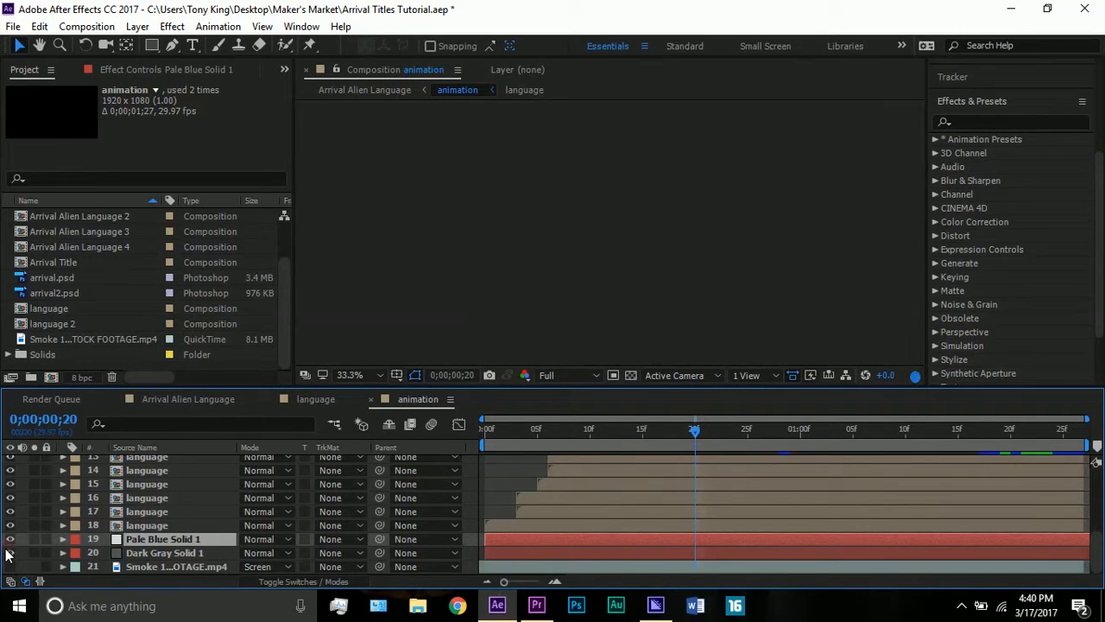
Inspect the triangular masks that isolate segments of the circle on language layers 18 and 1
click(205, 529)
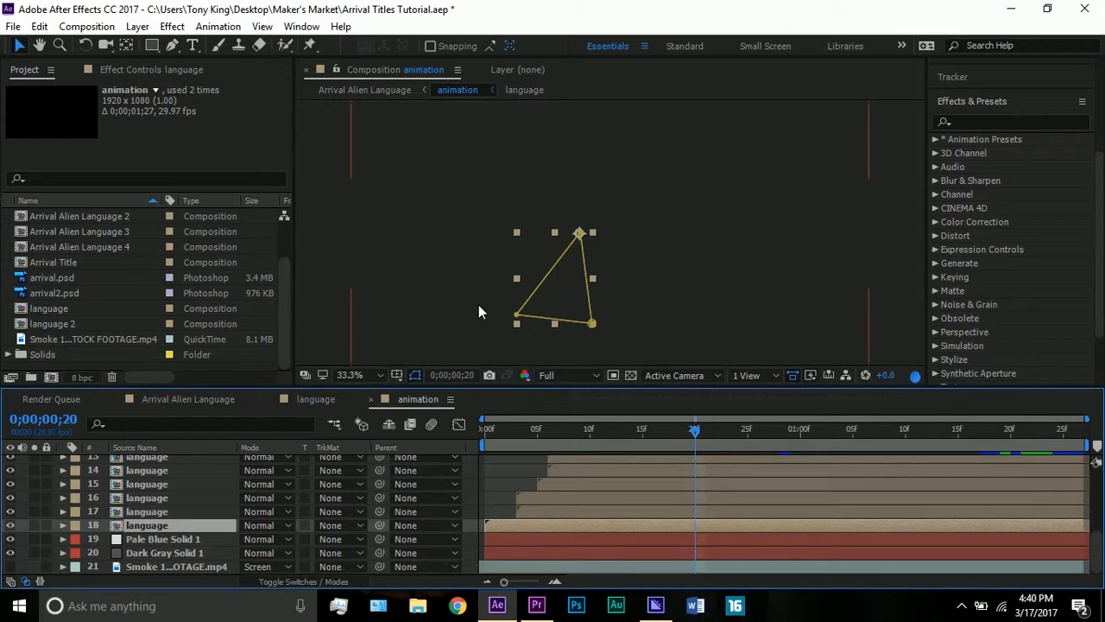
click(447, 311)
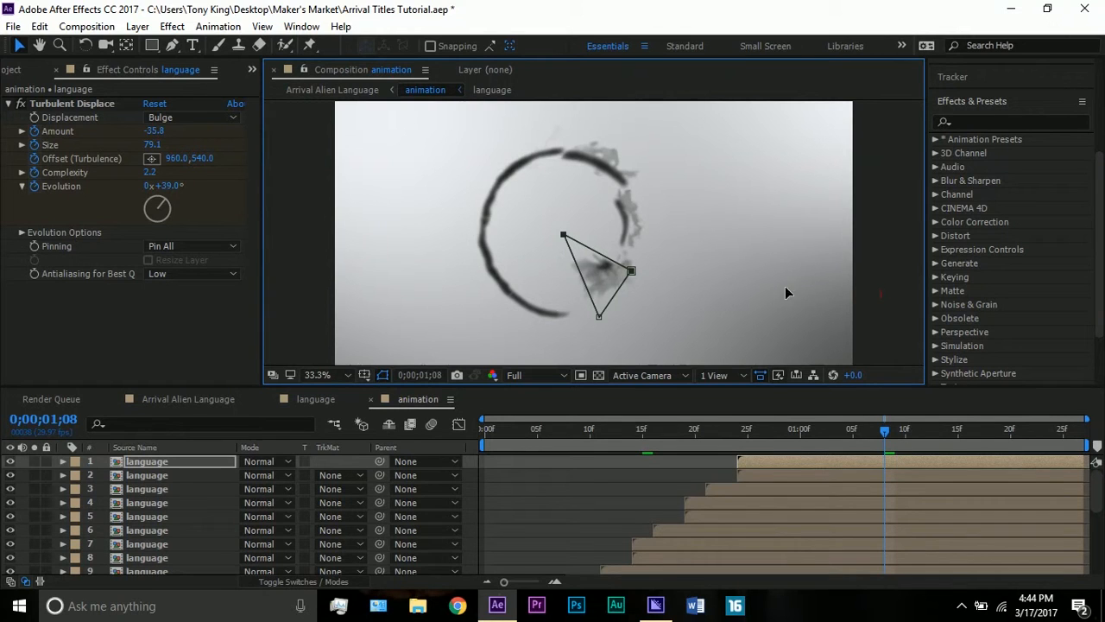
click(598, 316)
click(406, 246)
click(335, 240)
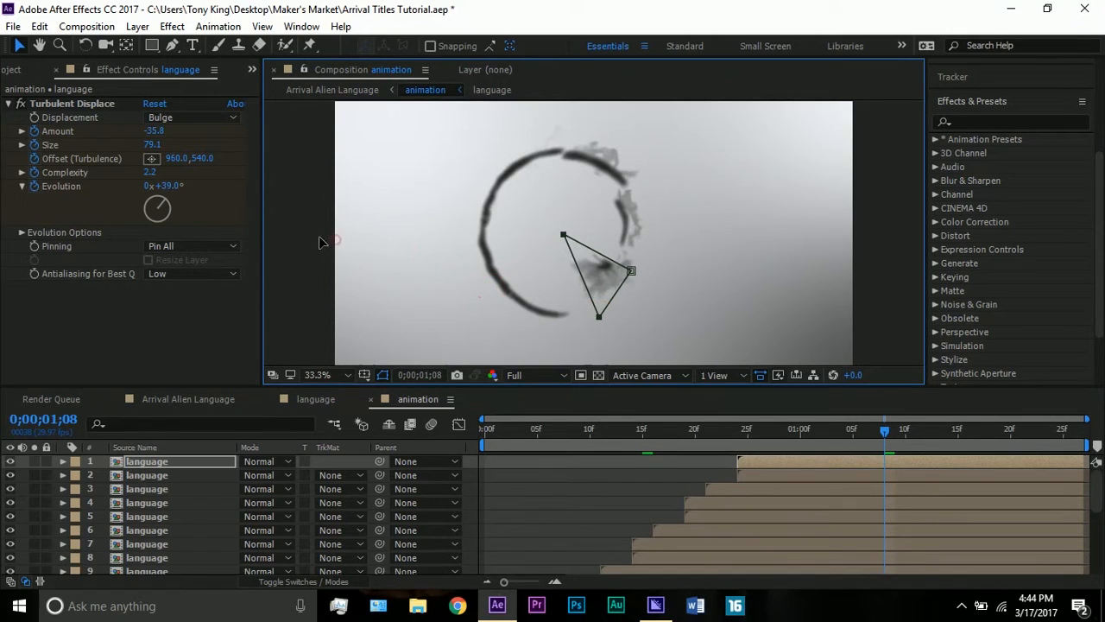
Review the staggered start times of all language layers in the animation composition
click(122, 501)
click(572, 485)
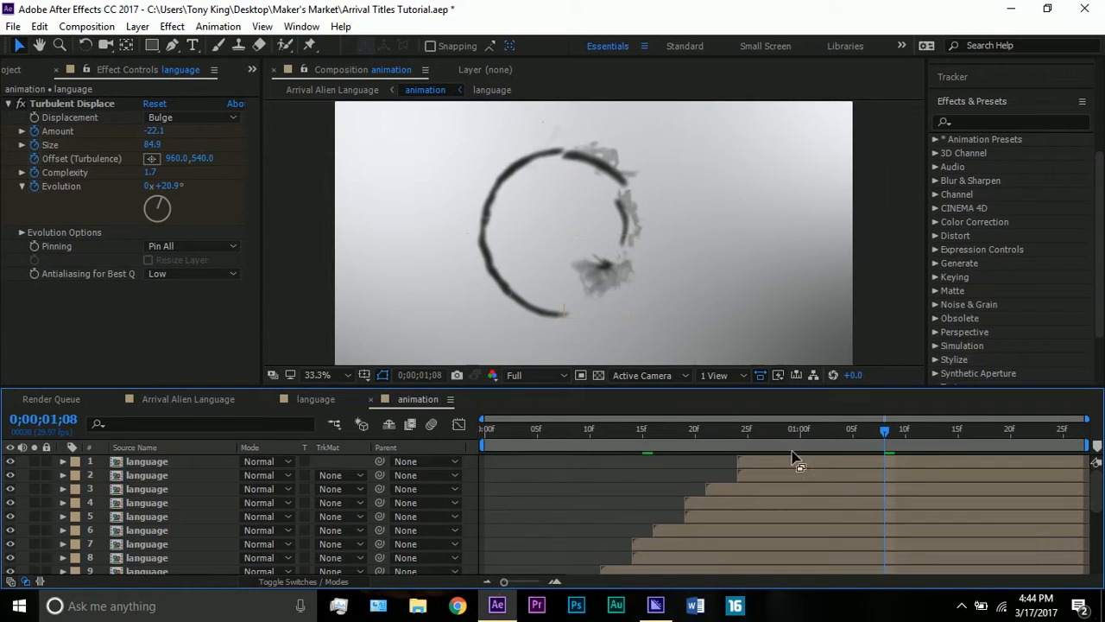
scroll(780, 460, down, 3)
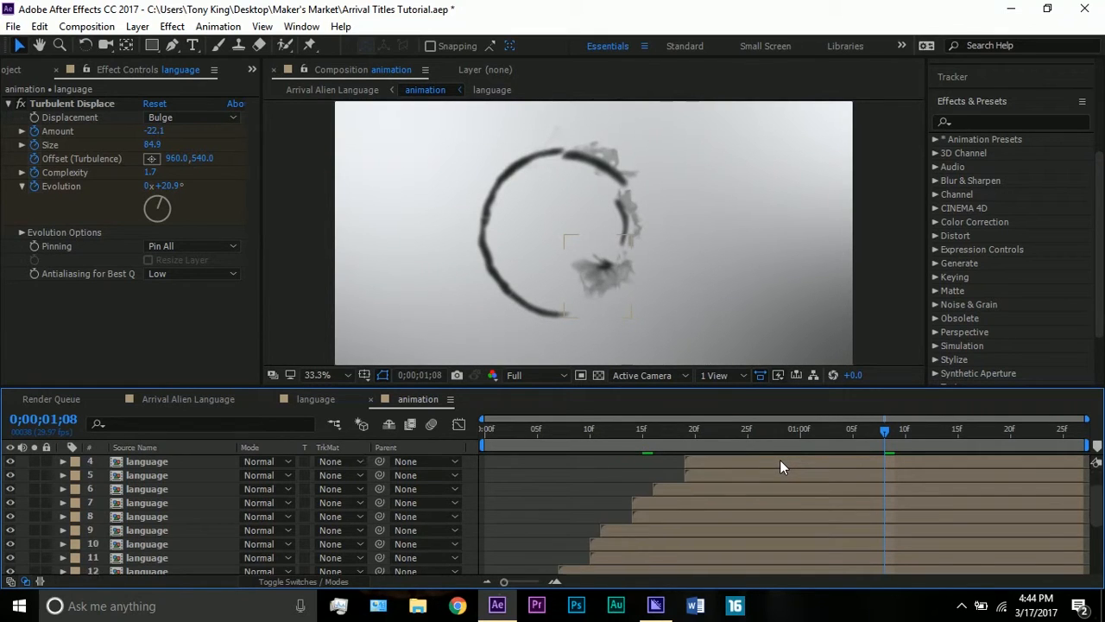
scroll(822, 488, down, 1)
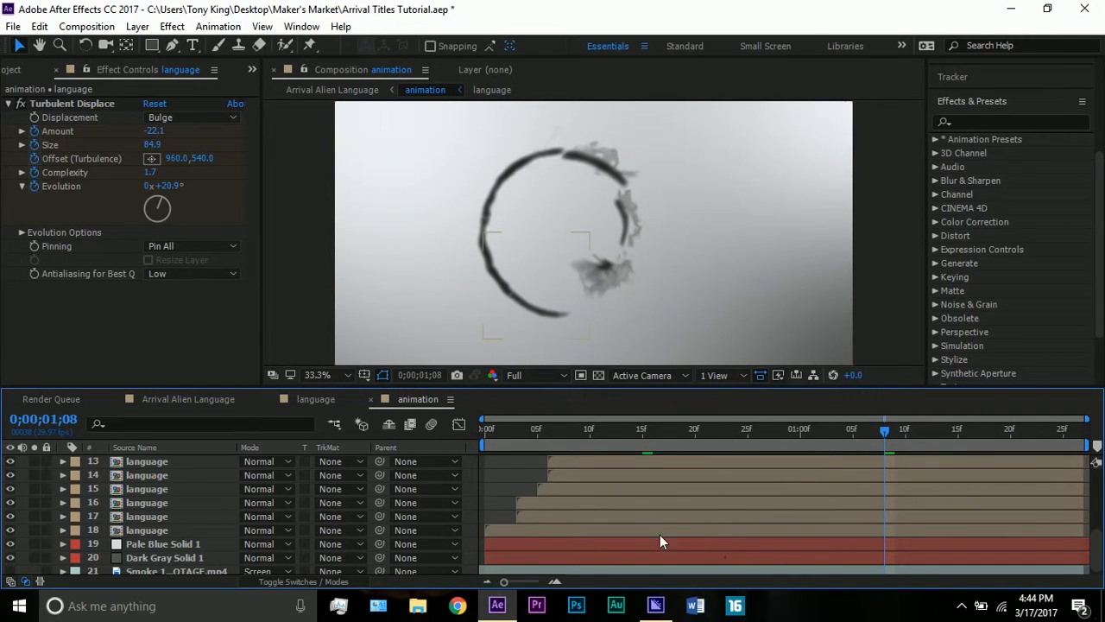
scroll(229, 526, up, 4)
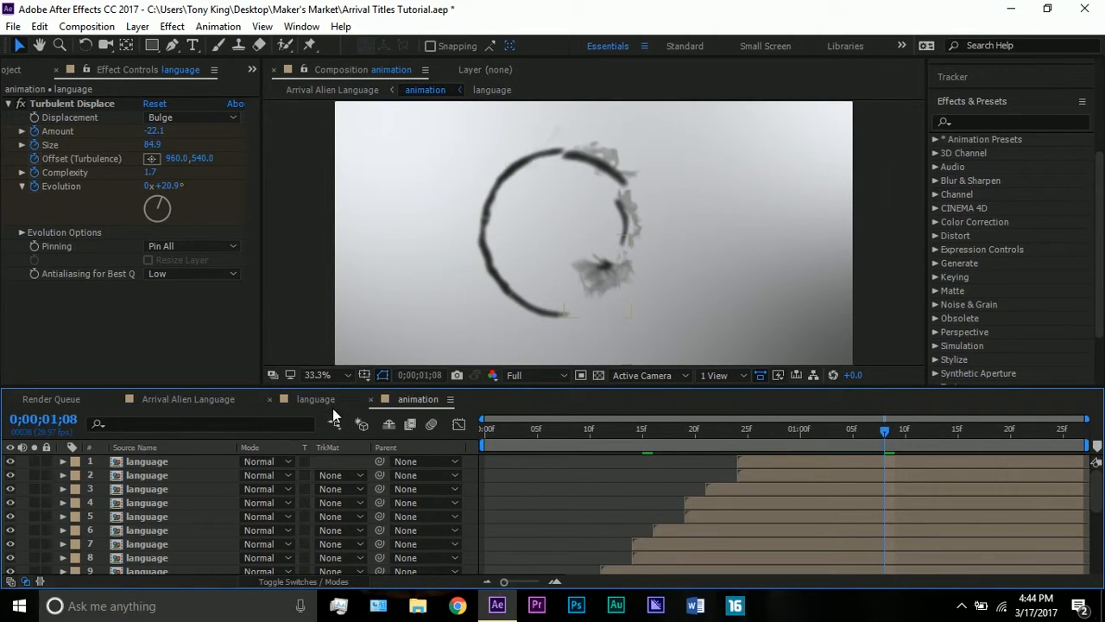
Check the language composition, collapse its auto-traced arrival.psd layer, and return to the animation composition
click(312, 396)
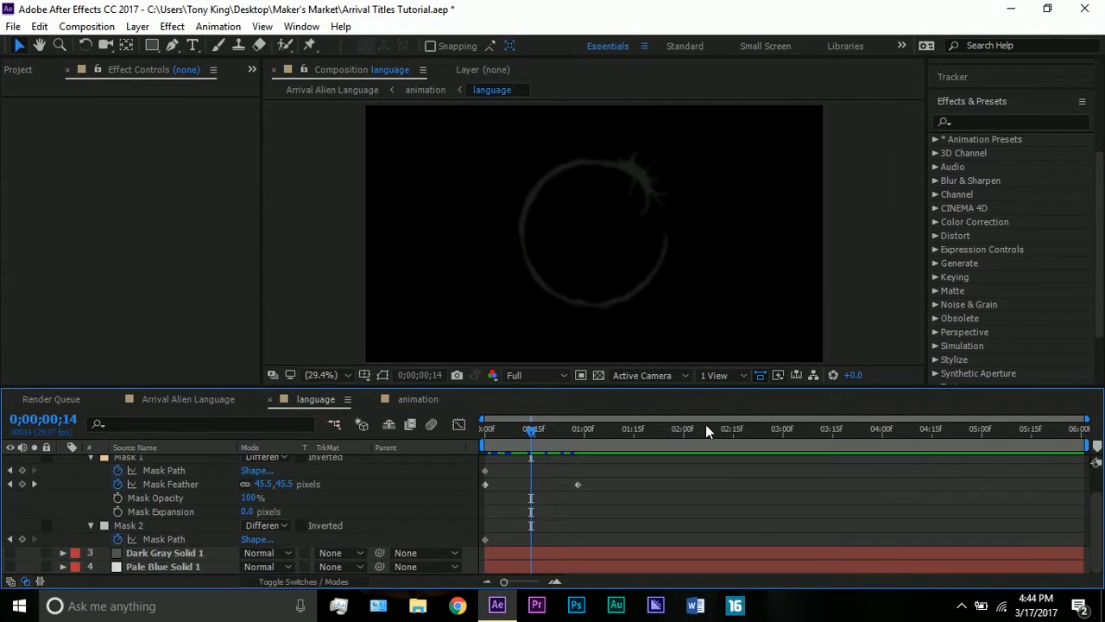
scroll(580, 494, up, 2)
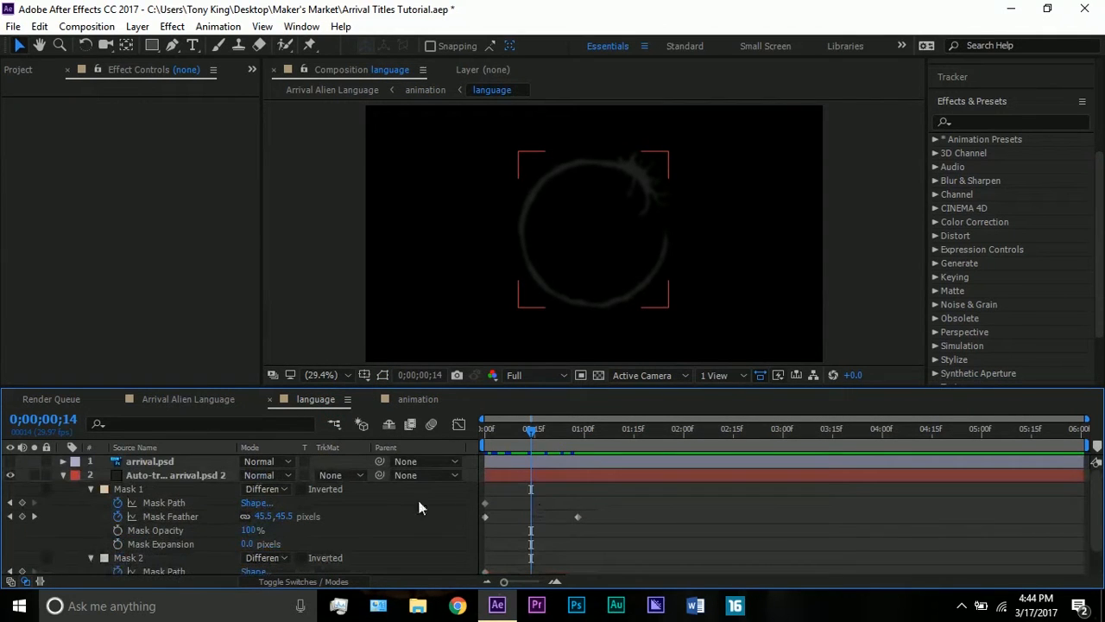
click(63, 475)
click(423, 402)
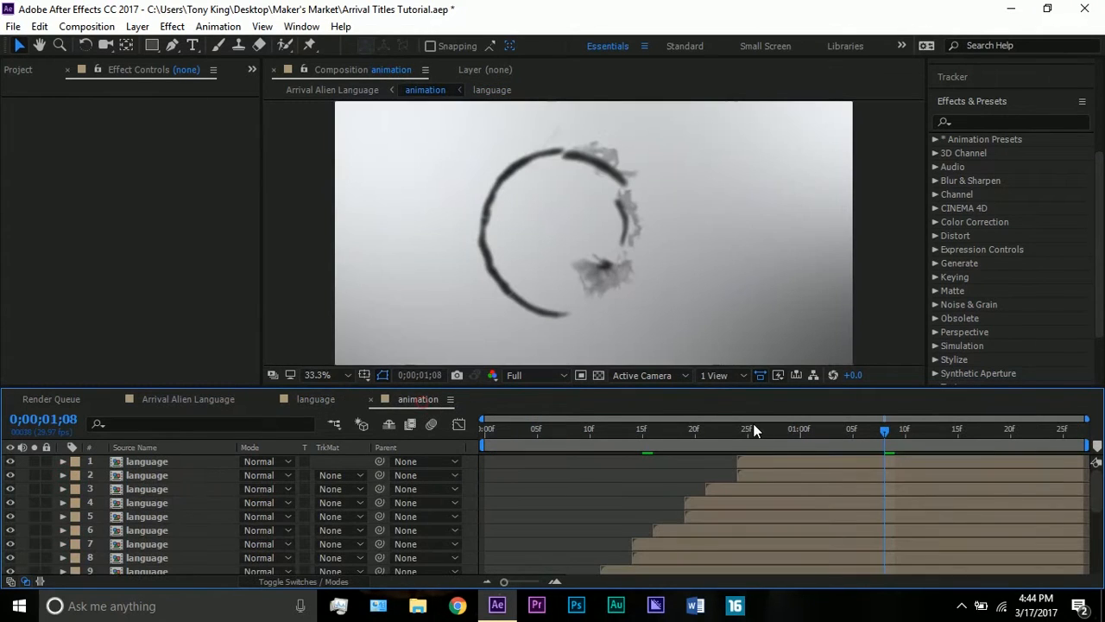
Reveal the properties of Mask 6 on language layer 2 and scrub from its first keyframes to those at 0;00;01;18
click(816, 477)
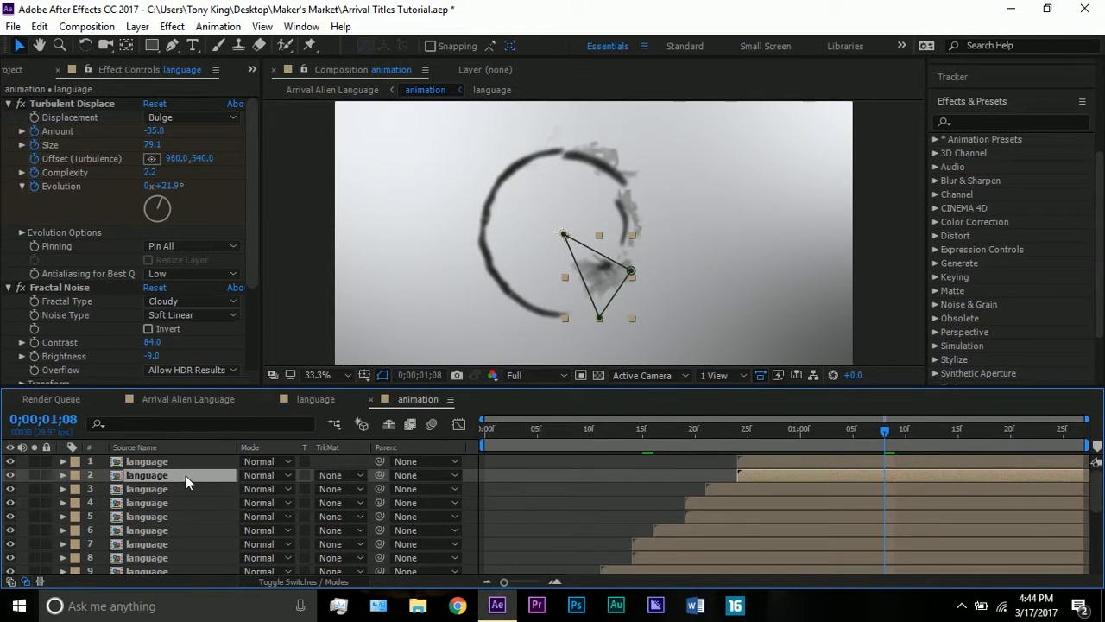
key(m)
click(91, 490)
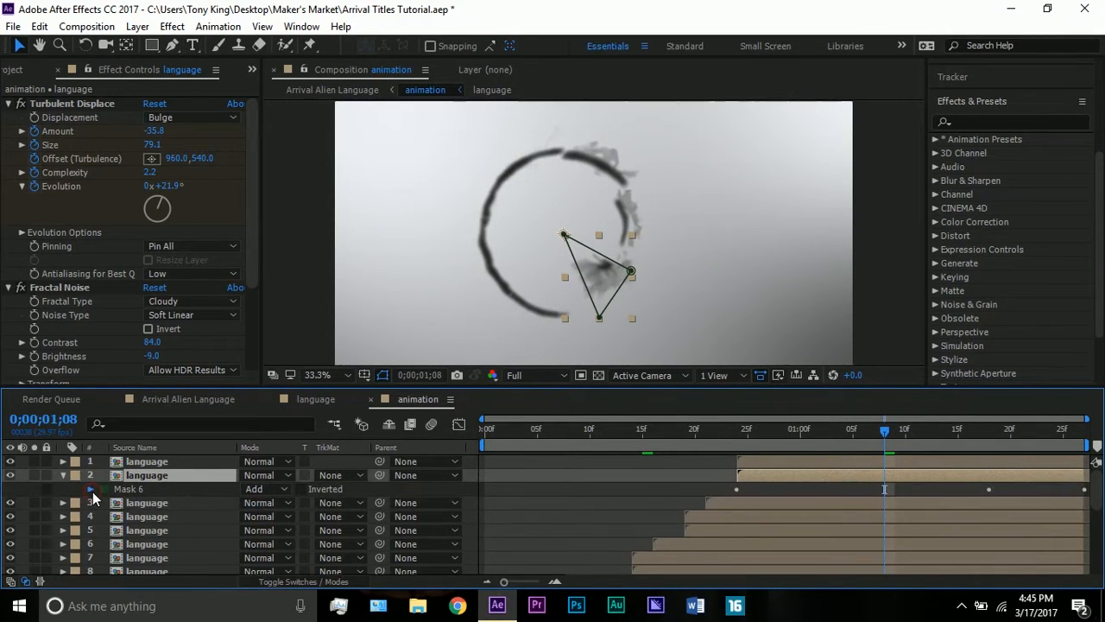
click(92, 490)
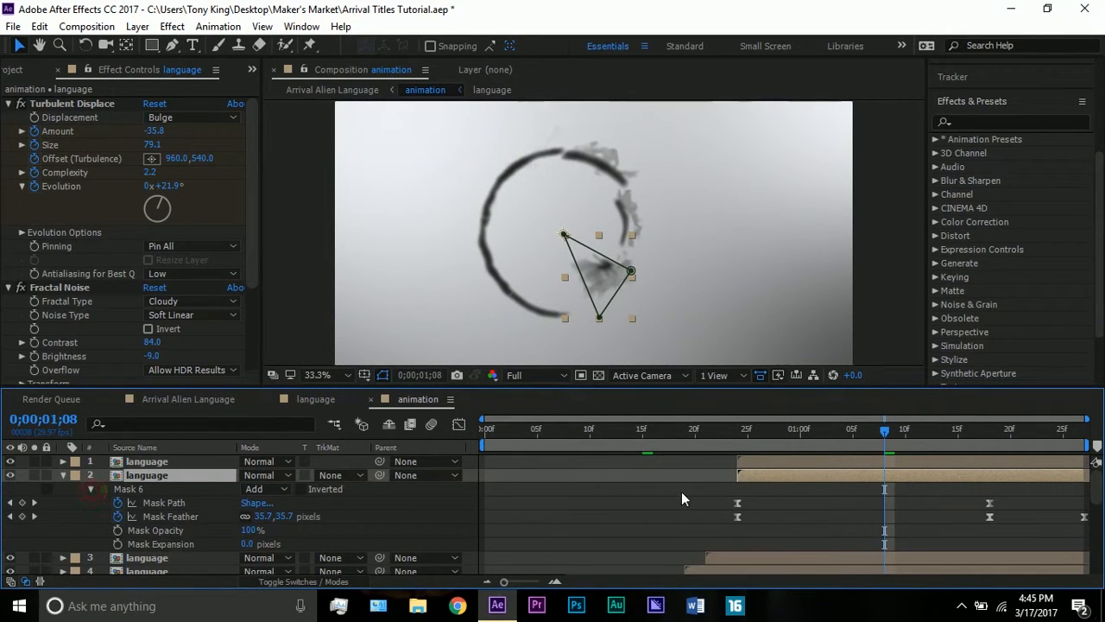
click(738, 432)
drag(733, 438, 989, 444)
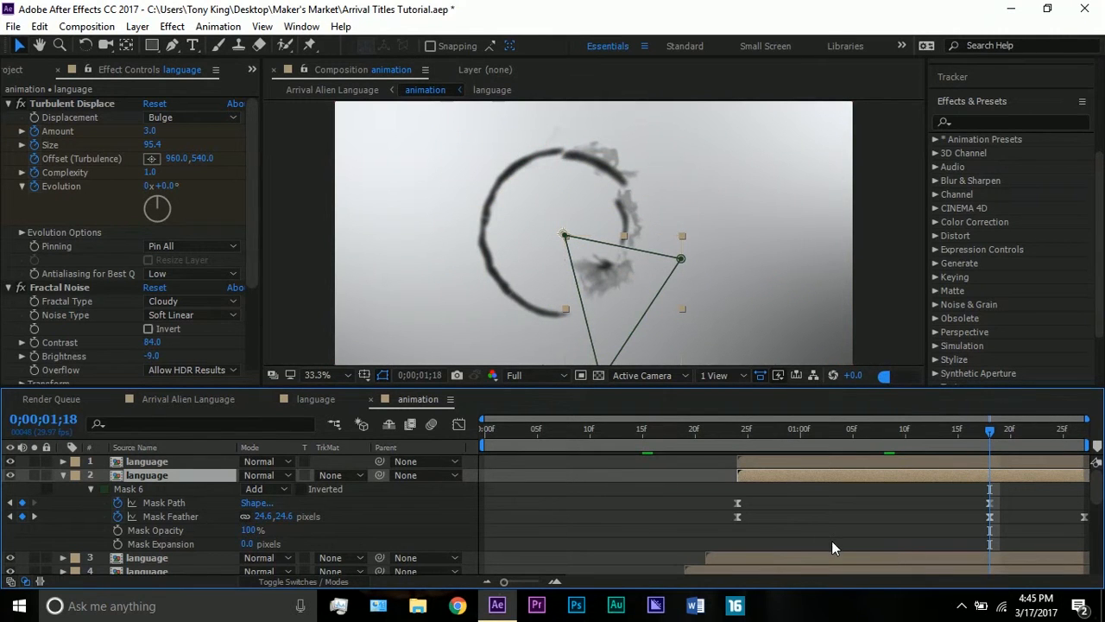
Examine the Mask Feather keyframes of Mask 6 and collapse language layer 2
click(738, 517)
click(1033, 527)
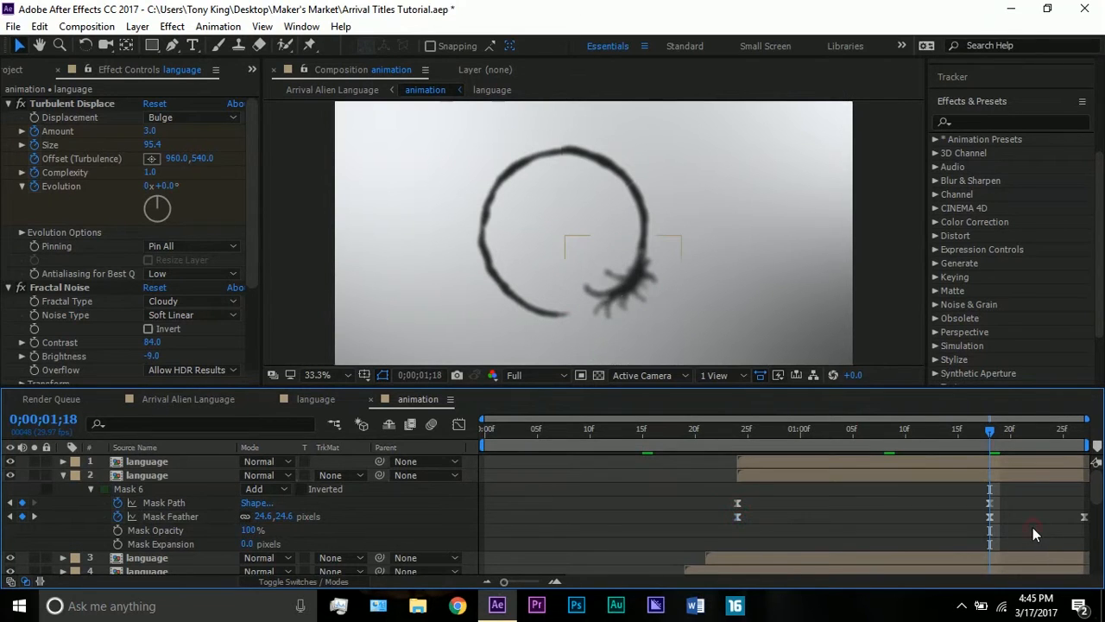
click(989, 517)
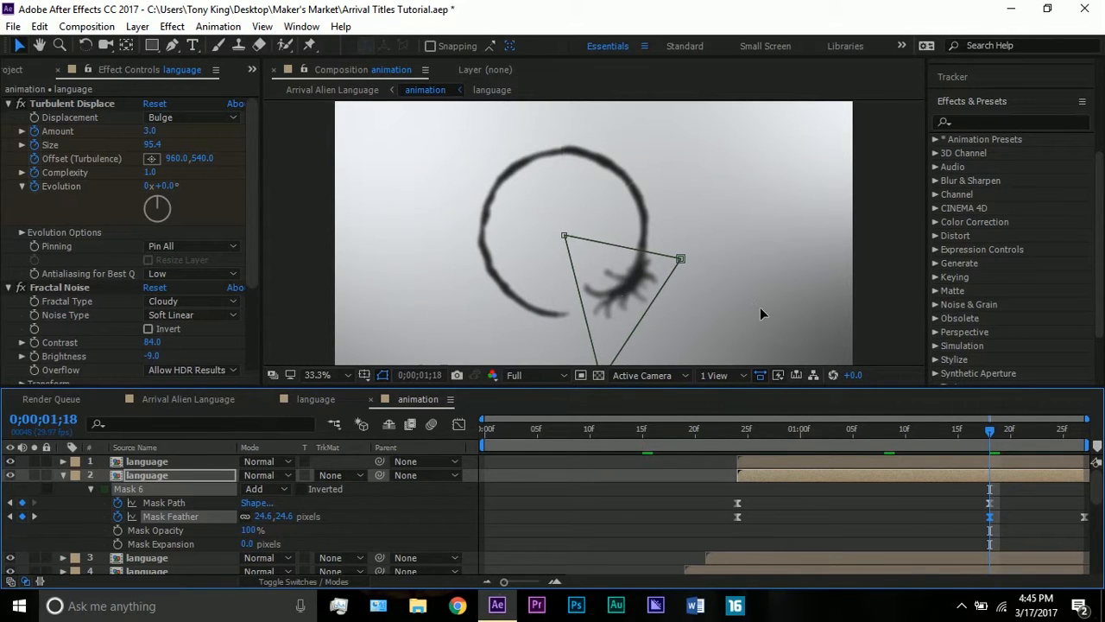
click(181, 474)
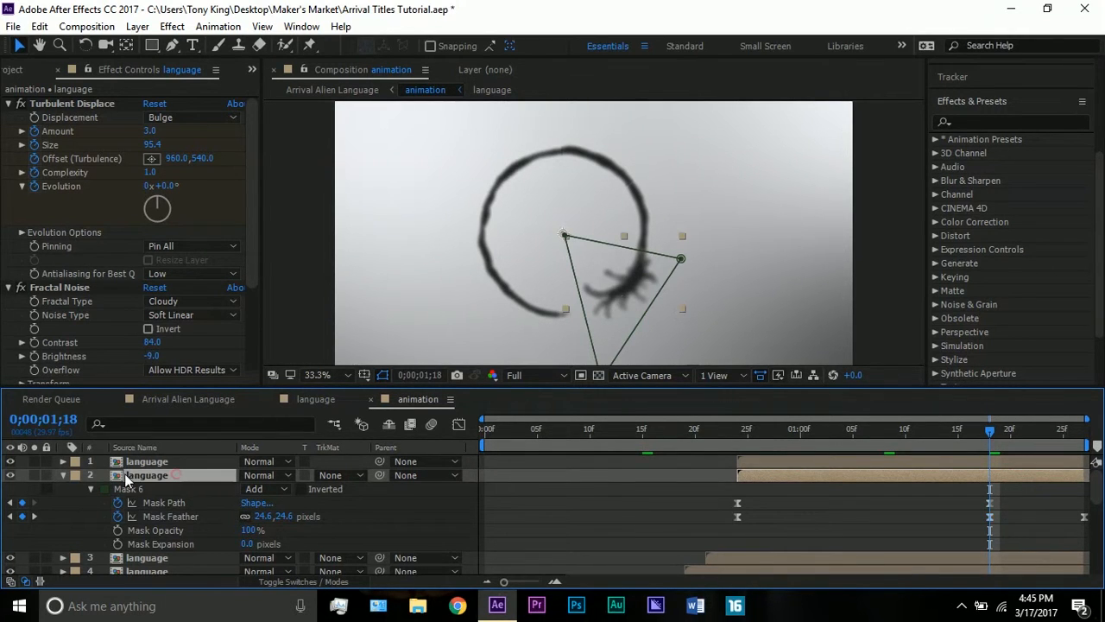
click(62, 475)
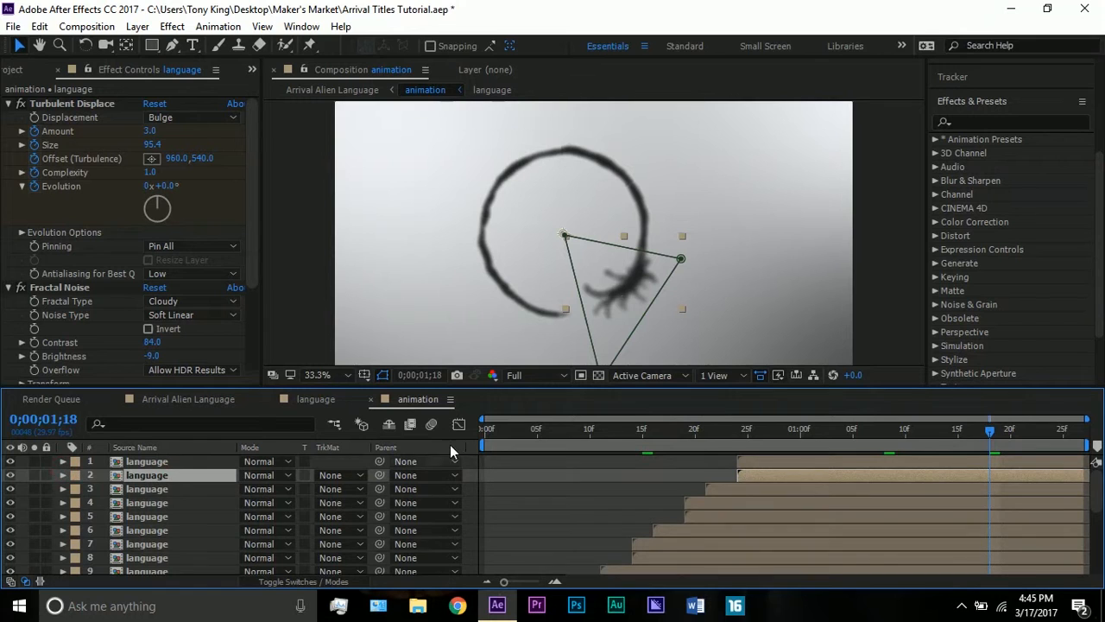
Compare the effects applied to language layers 3, 17, 16 and 18 in the animation composition
click(313, 311)
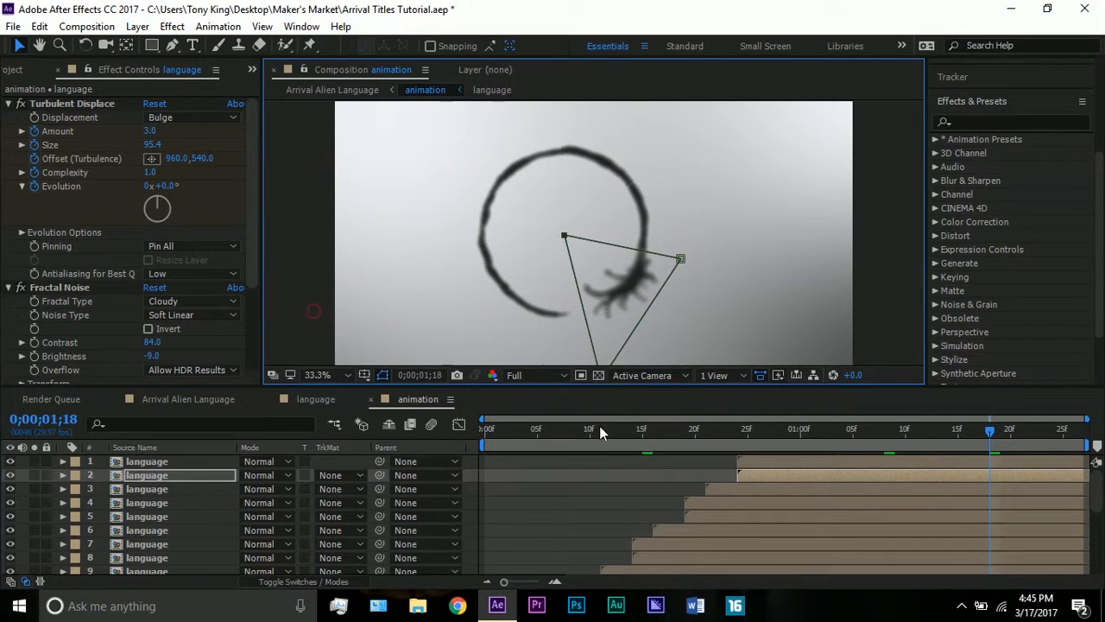
click(867, 490)
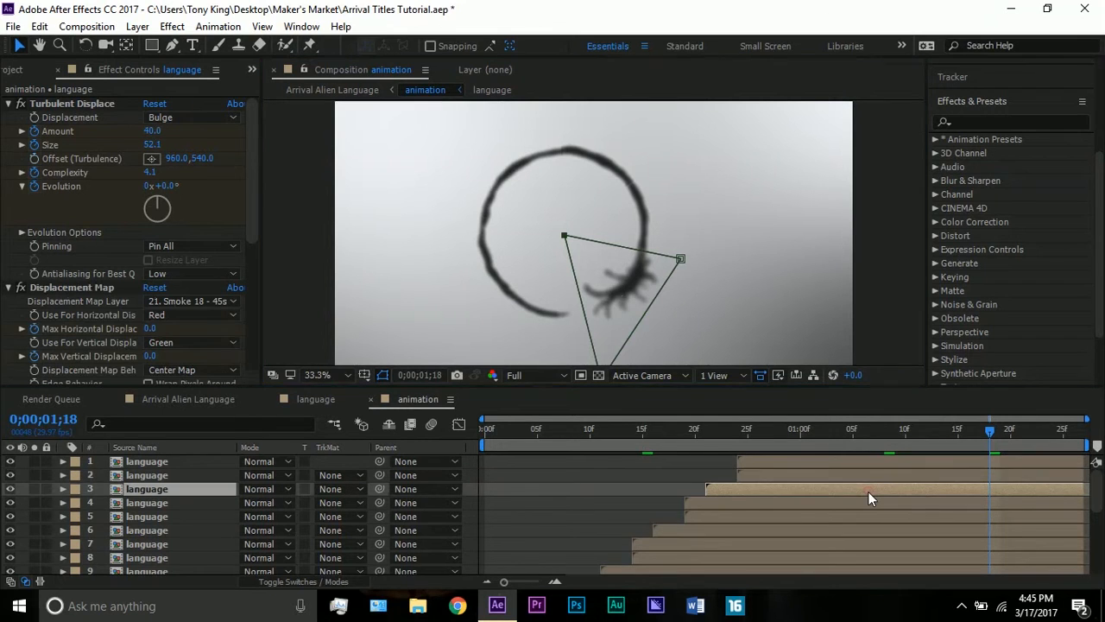
scroll(820, 485, down, 3)
scroll(777, 500, down, 2)
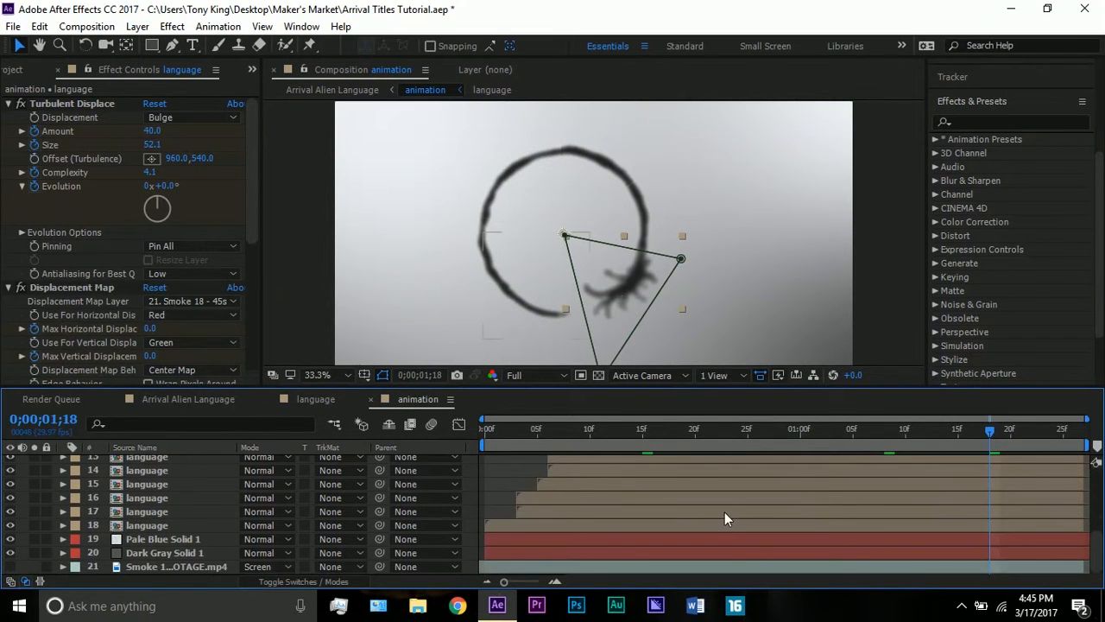
click(636, 513)
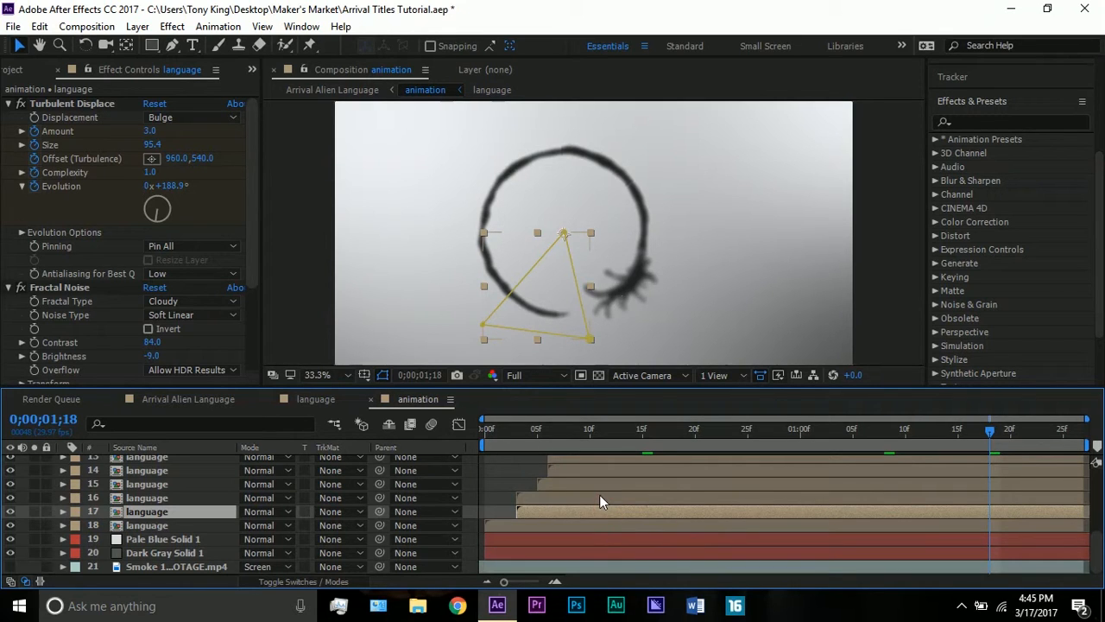
click(599, 498)
click(599, 524)
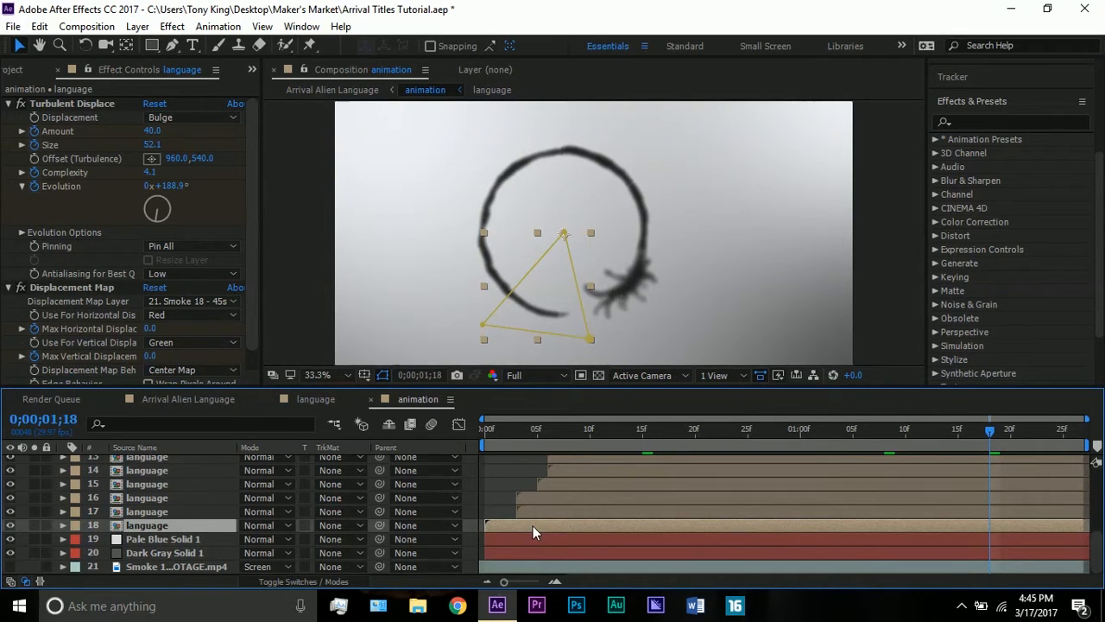
View the animation at 0;00;00;12 and 0;00;00;20 and inspect the Turbulent Displace and Displacement Map settings of language layer 18
click(609, 430)
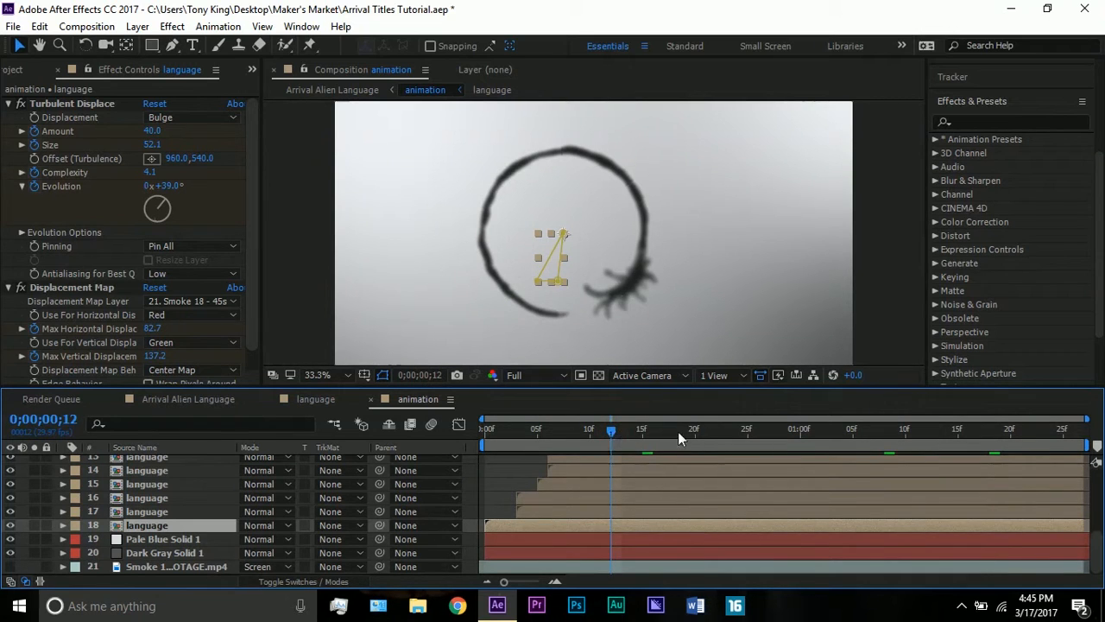
click(699, 431)
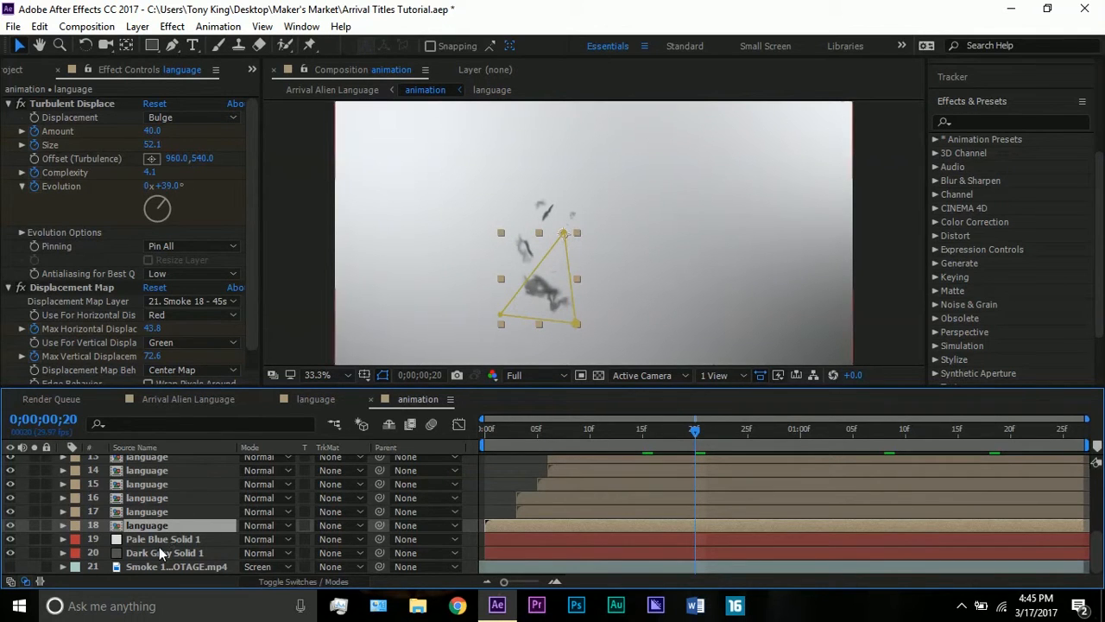
drag(248, 242, 242, 193)
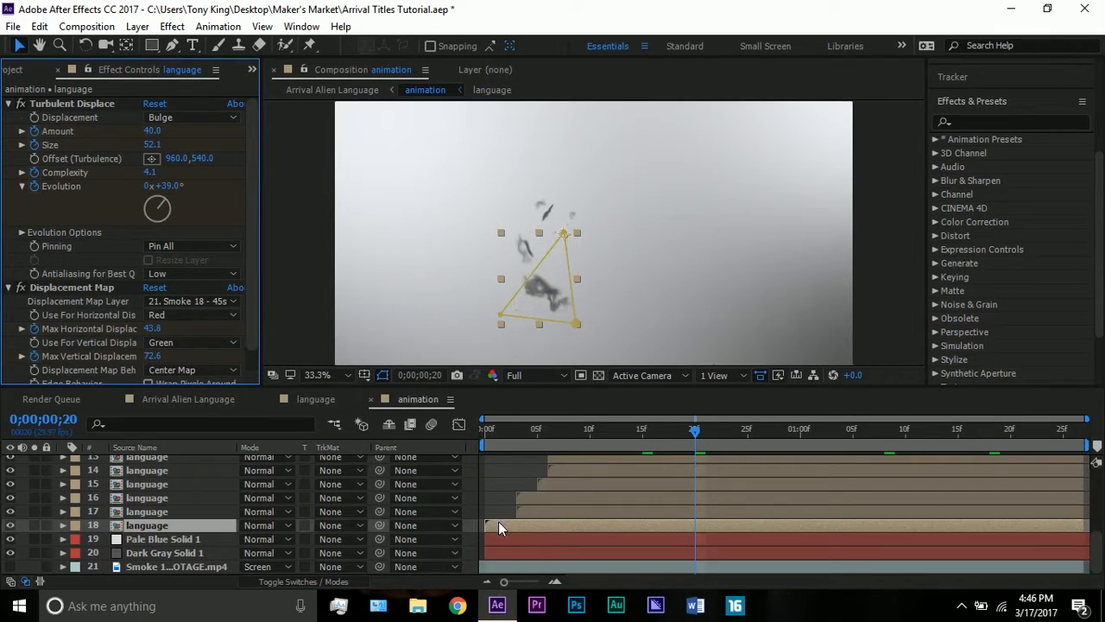
Reveal the keyframed properties of language layer 18 and review its mask, displacement, Scale and Opacity keyframes
key(u)
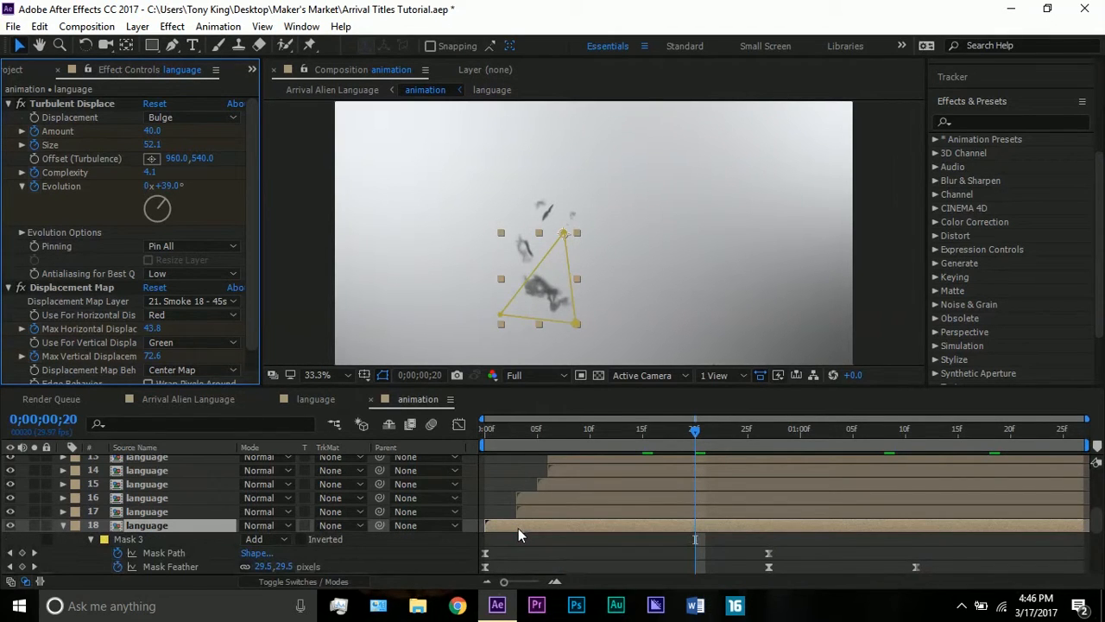
click(518, 527)
scroll(519, 528, down, 2)
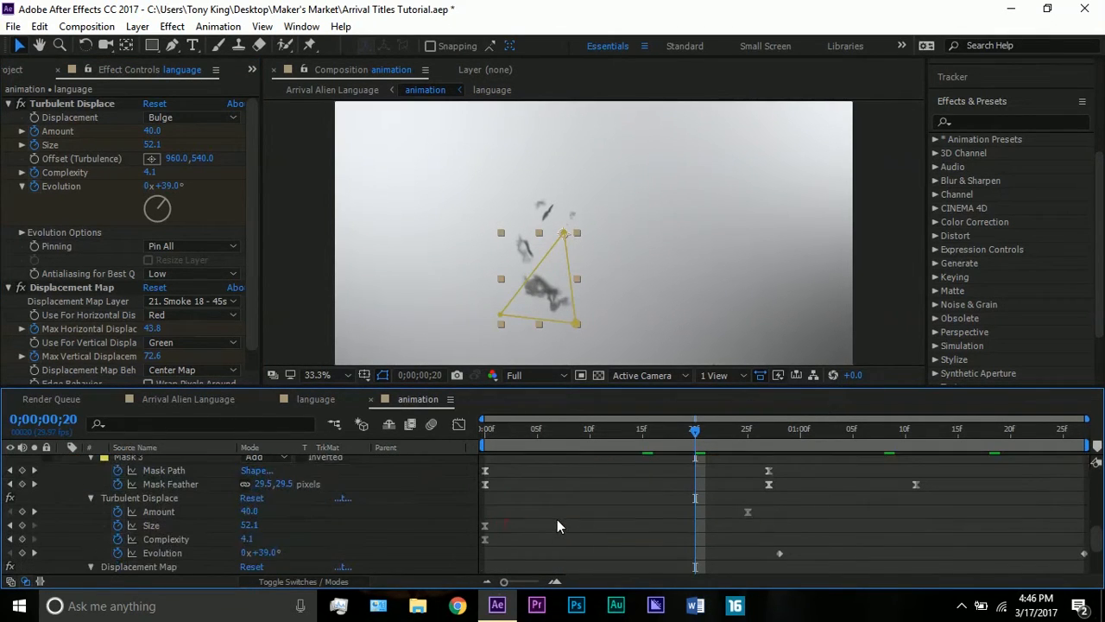
scroll(554, 510, down, 1)
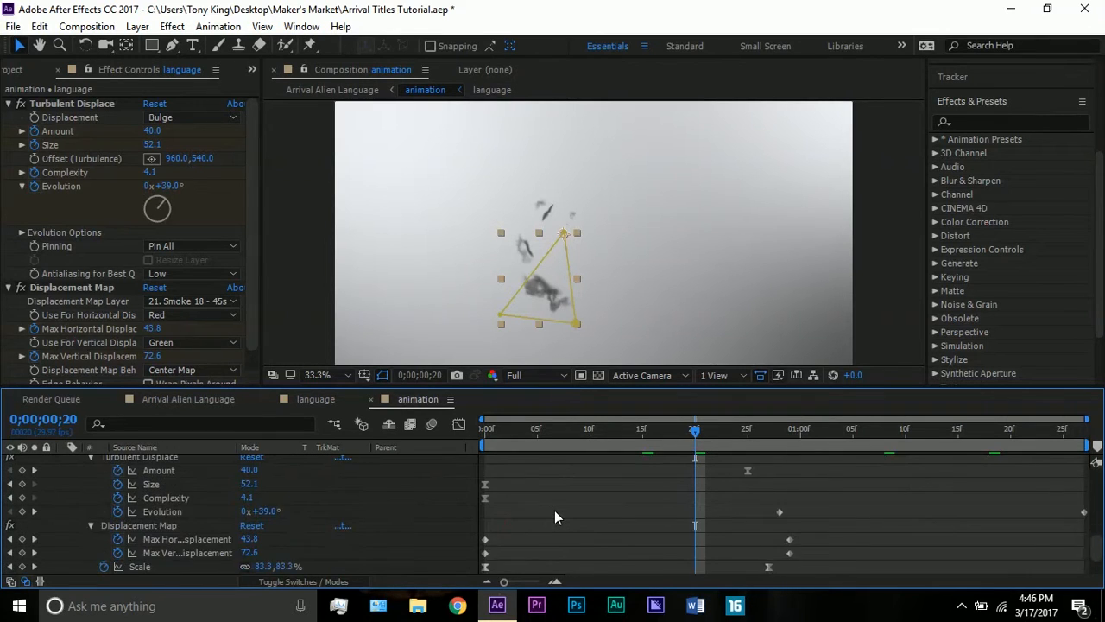
scroll(554, 510, down, 1)
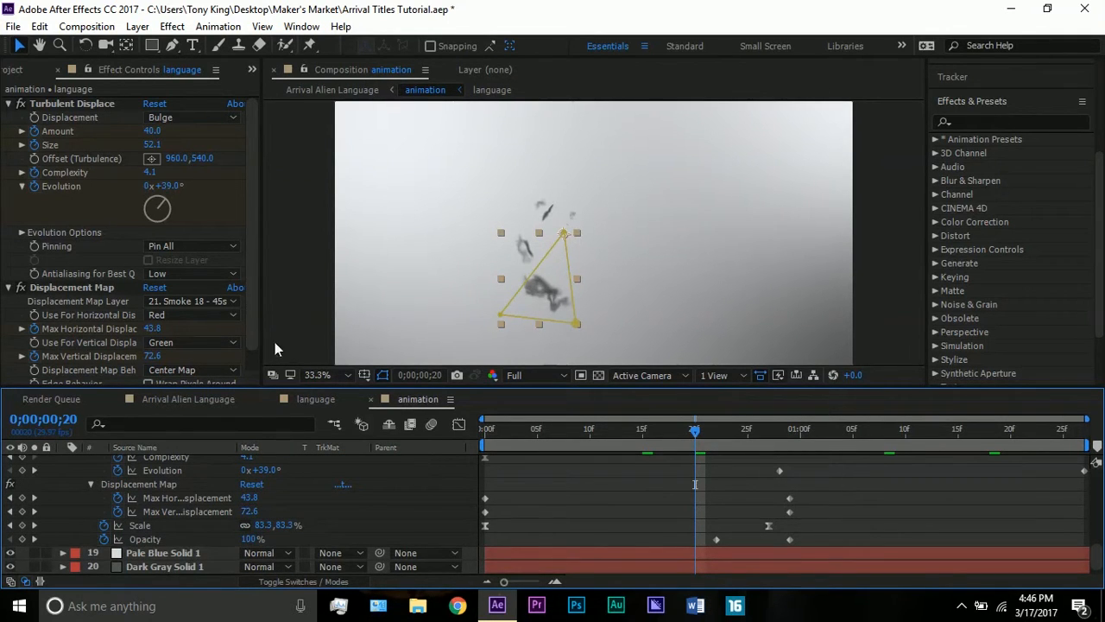
Check the Displacement Map Layer choices on language layer 18 and close the list with the Smoke 18 footage still chosen
click(251, 327)
scroll(251, 327, down, 1)
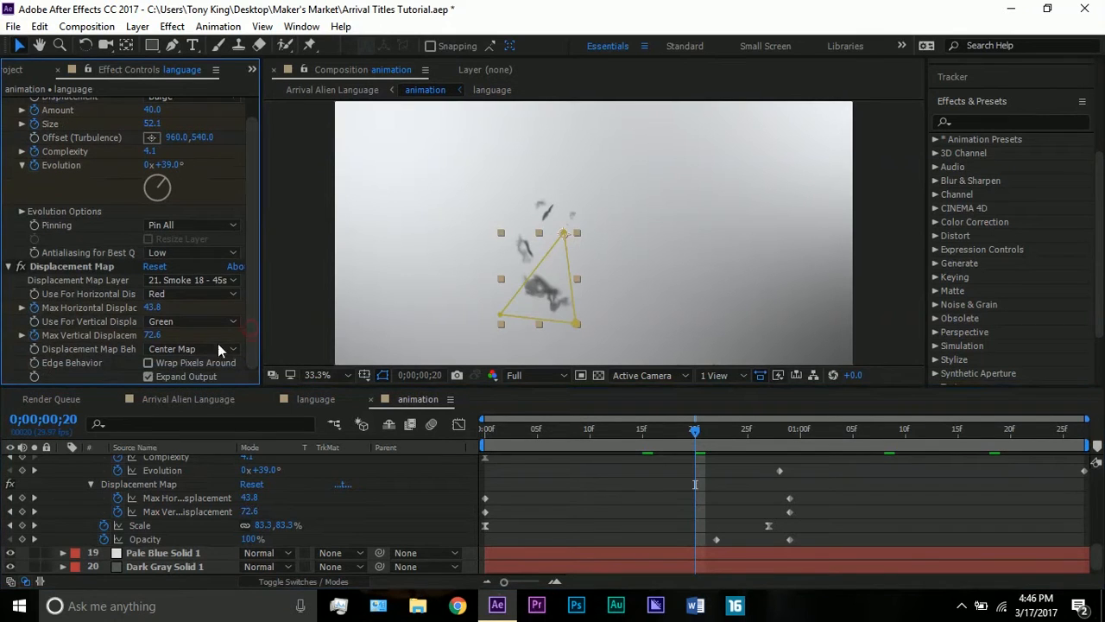
click(176, 279)
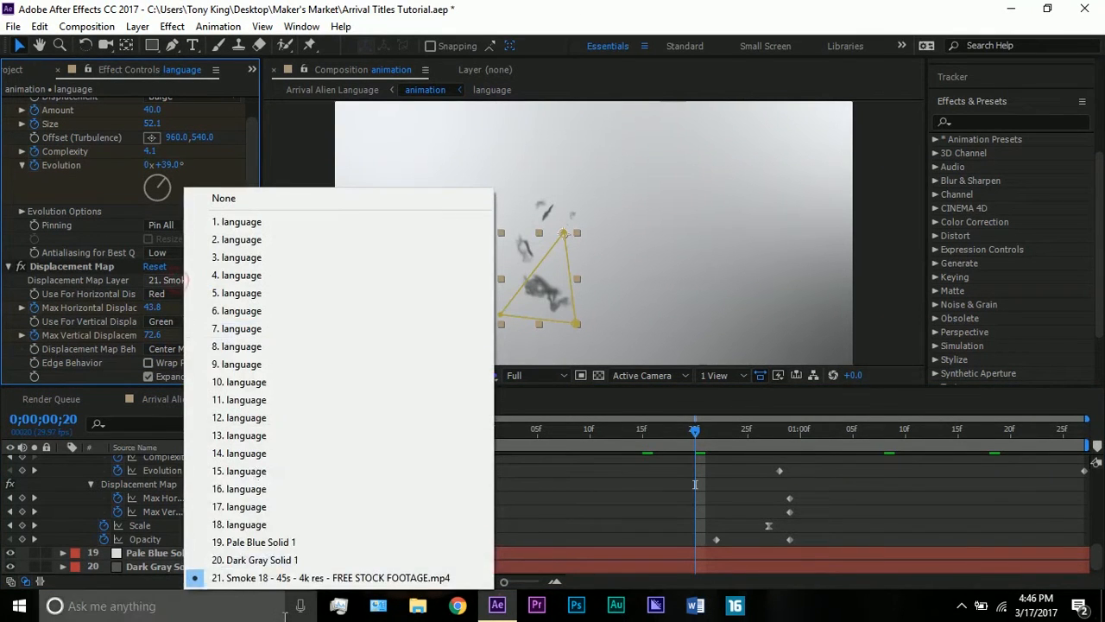
click(112, 294)
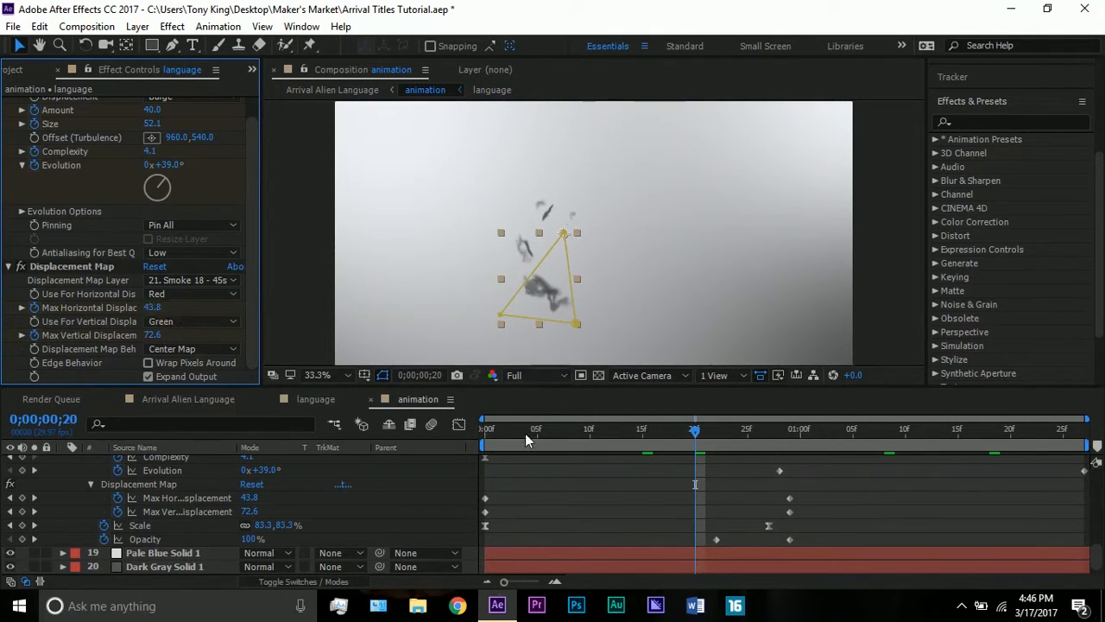
Compare the Max Horizontal and Max Vertical Displacement keyframes of language layer 18 at 0;00;00;00 and 0;00;00;29
drag(518, 429, 465, 433)
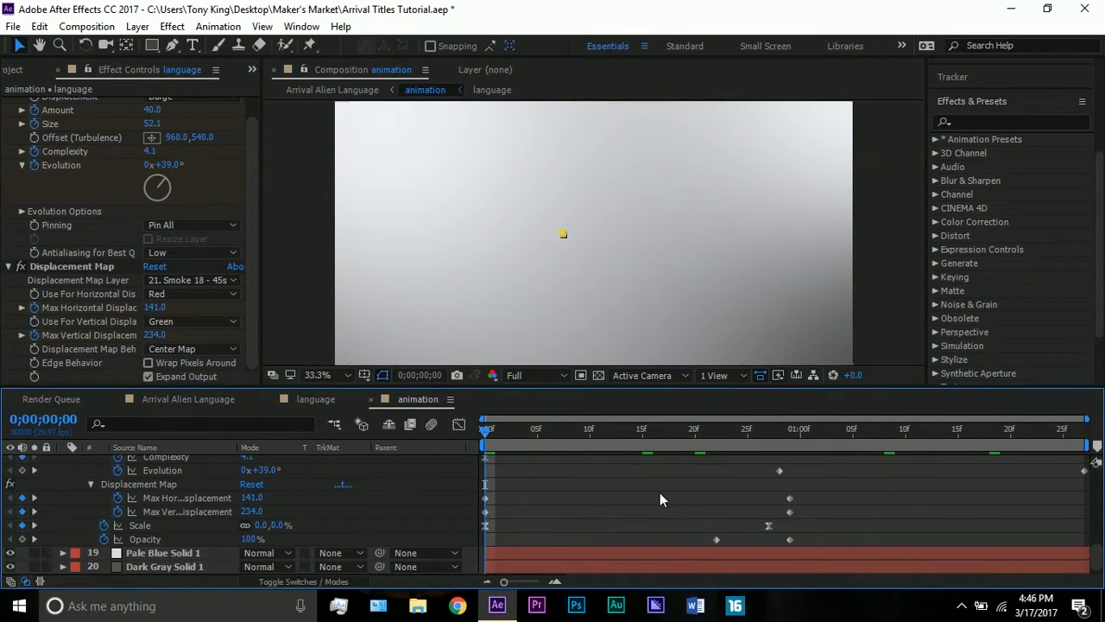
click(791, 434)
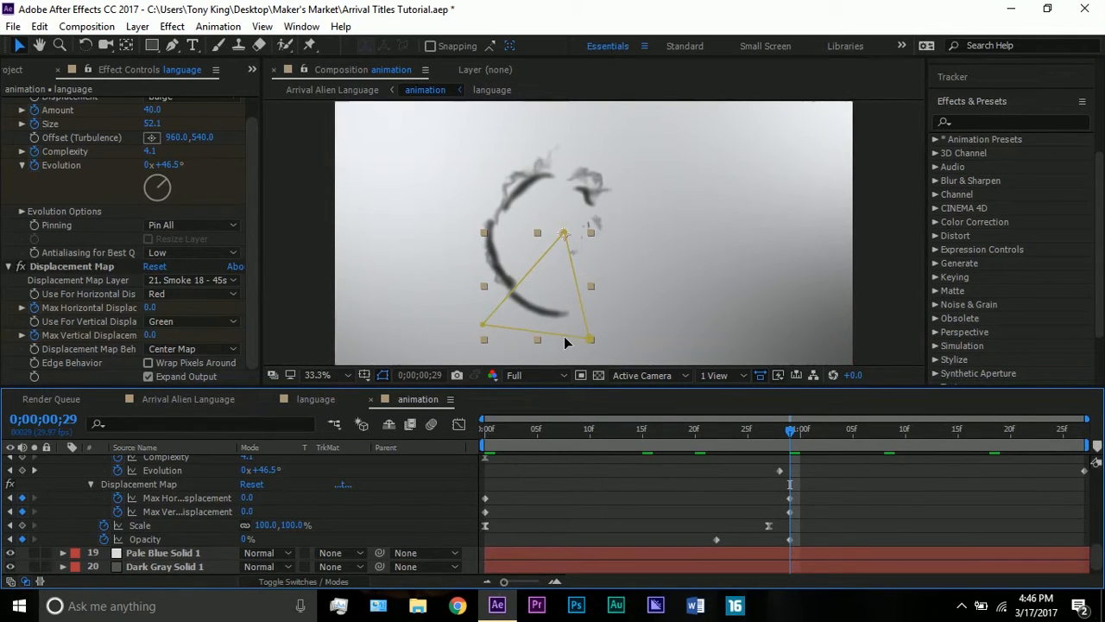
click(751, 488)
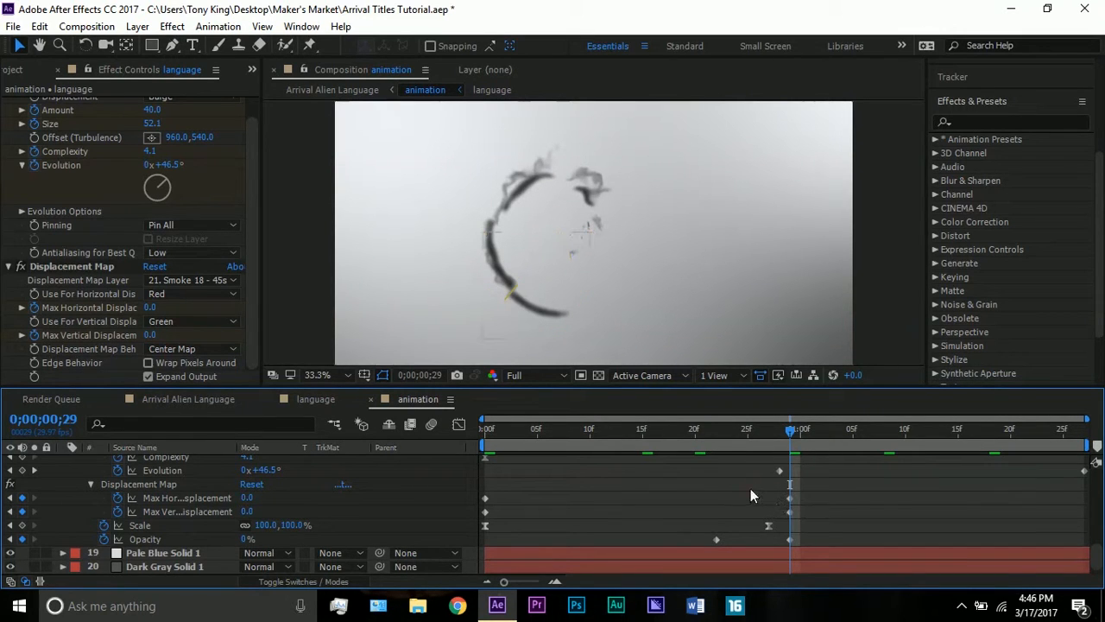
Go to 0;00;00;11 and examine the Turbulent Displace, Mask Feather and Scale keyframes of language layer 18
scroll(739, 487, up, 3)
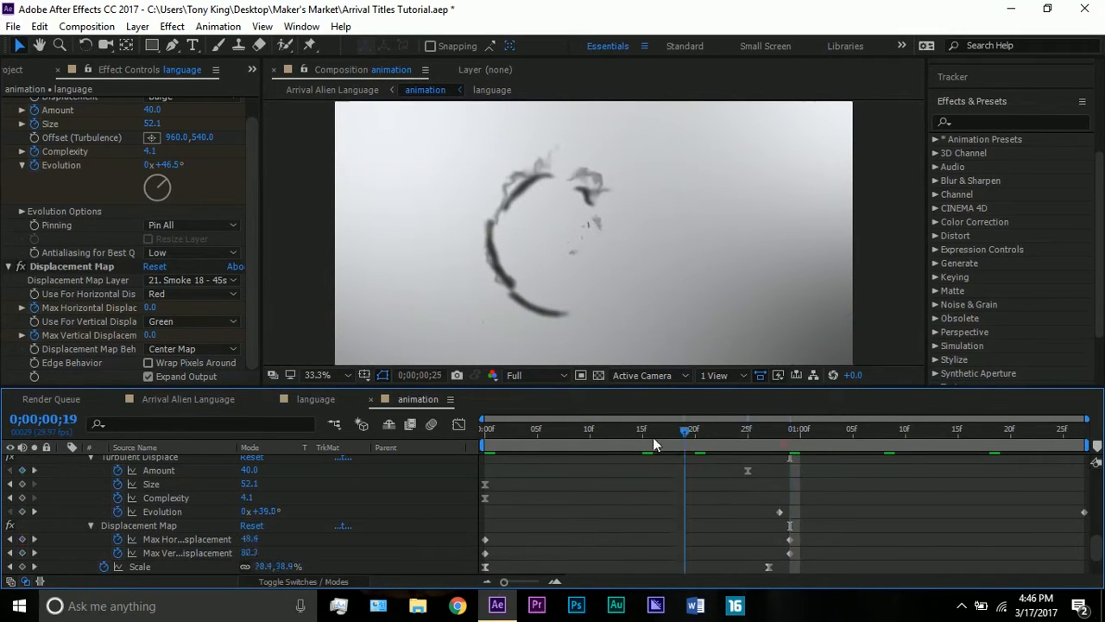
click(600, 432)
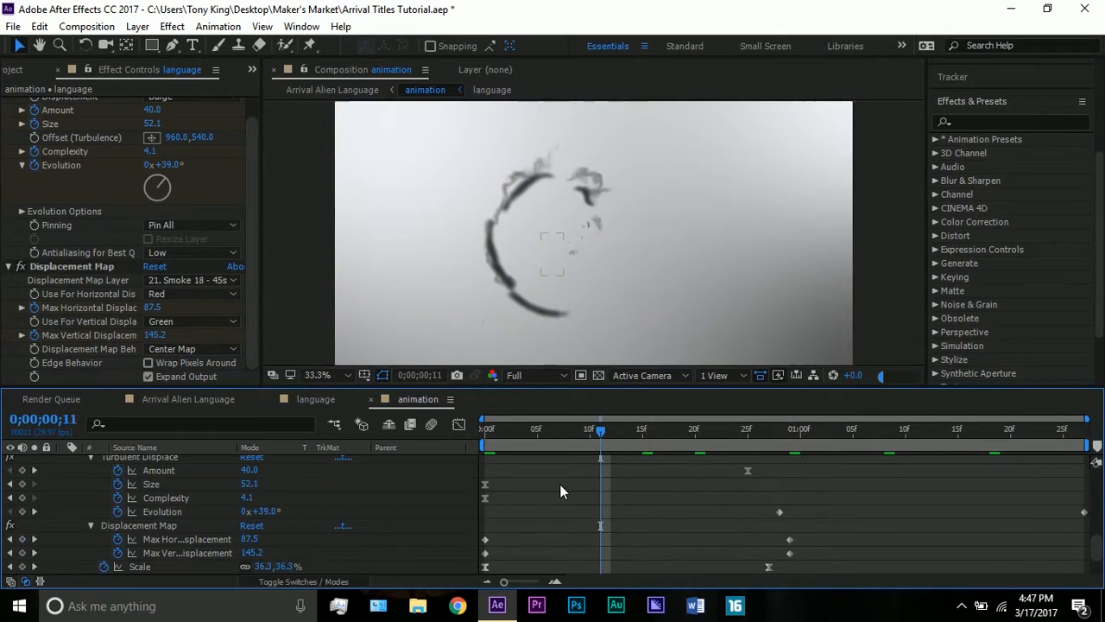
scroll(560, 485, up, 3)
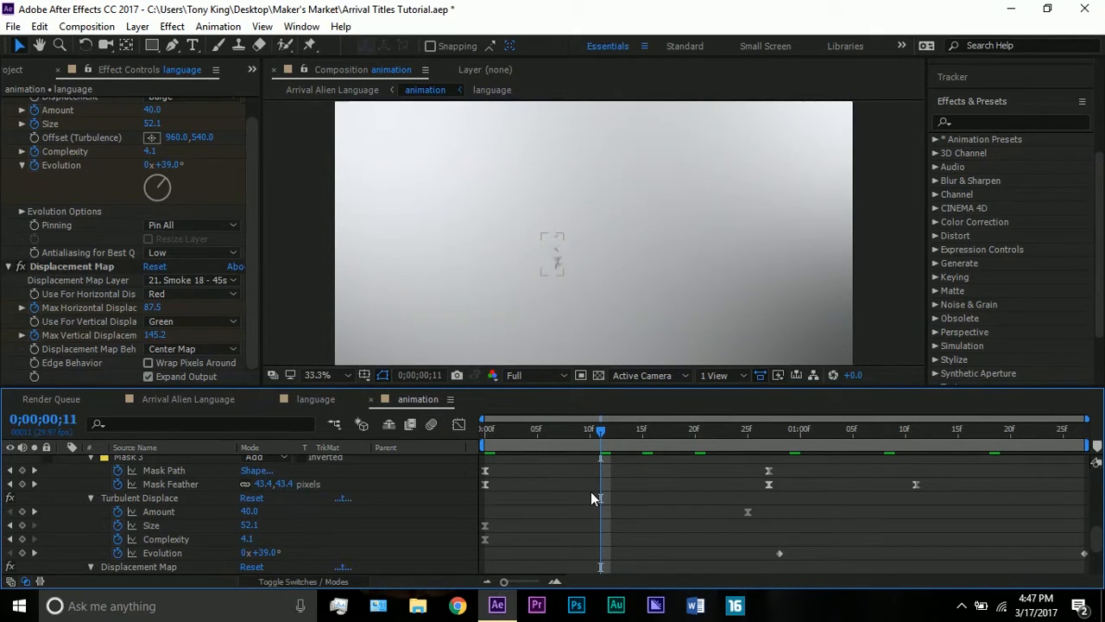
scroll(591, 493, down, 1)
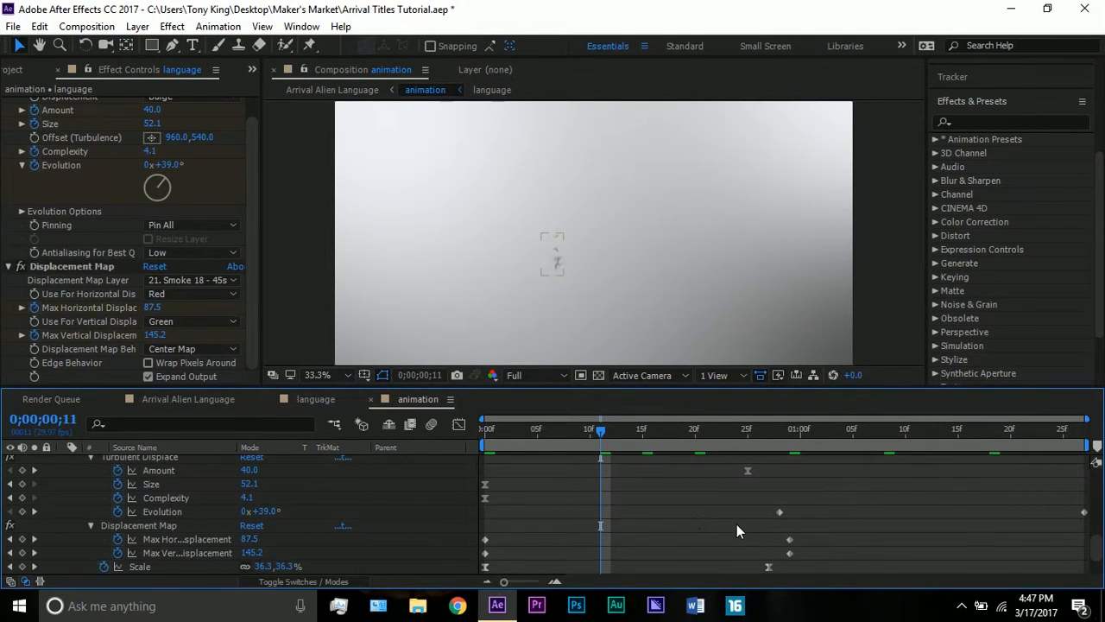
scroll(717, 518, down, 1)
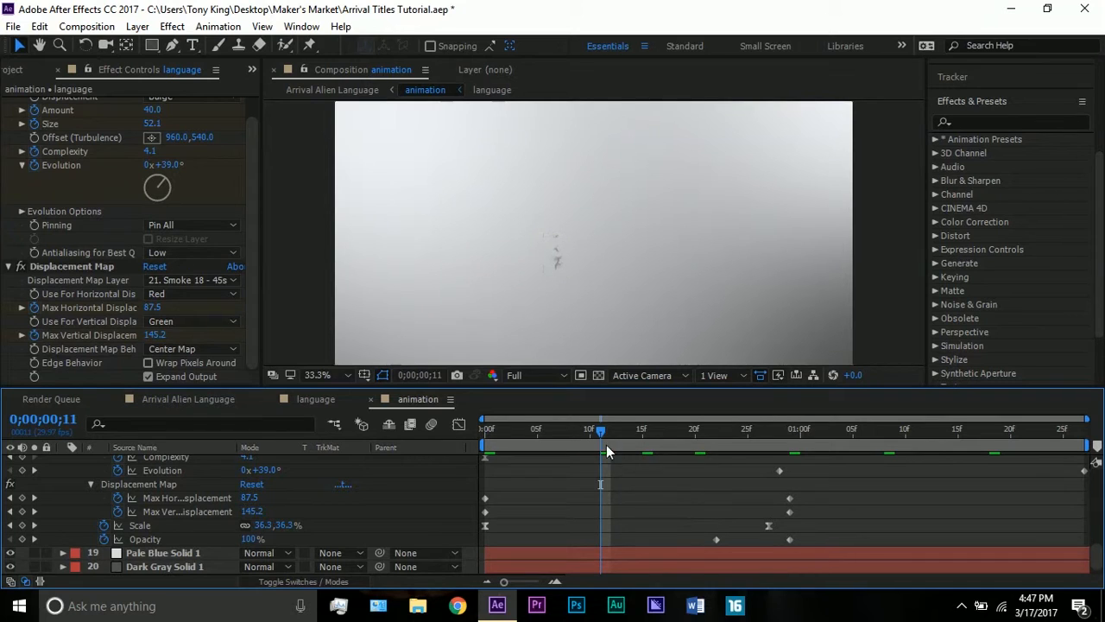
Examine the Opacity keyframes of language layer 18 at 0;00;00;22 and 0;00;00;29
drag(602, 430, 715, 434)
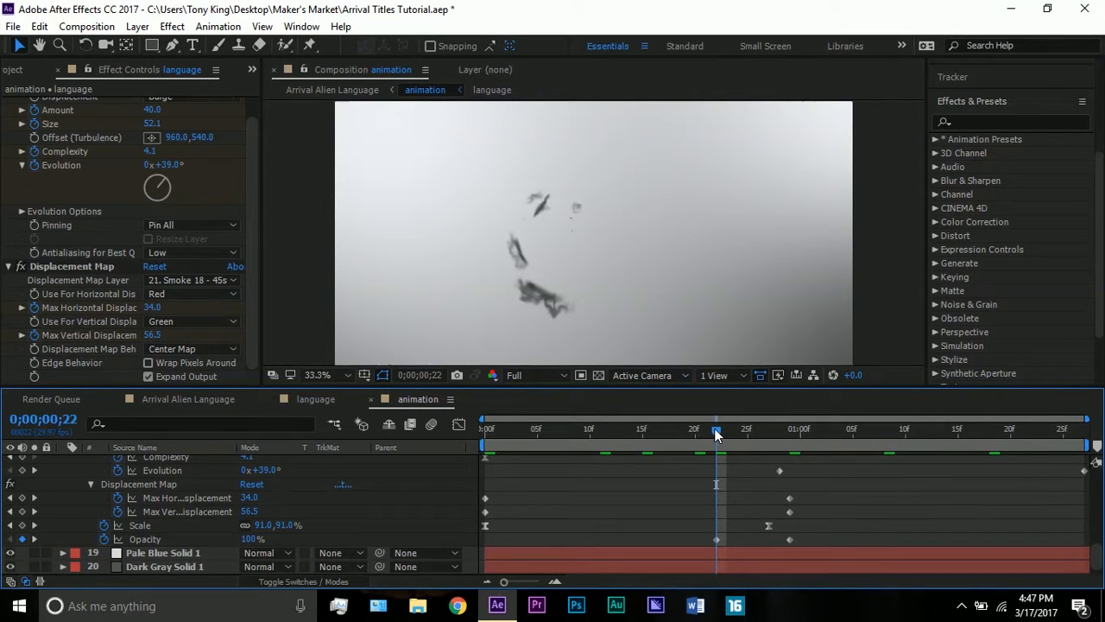
click(715, 541)
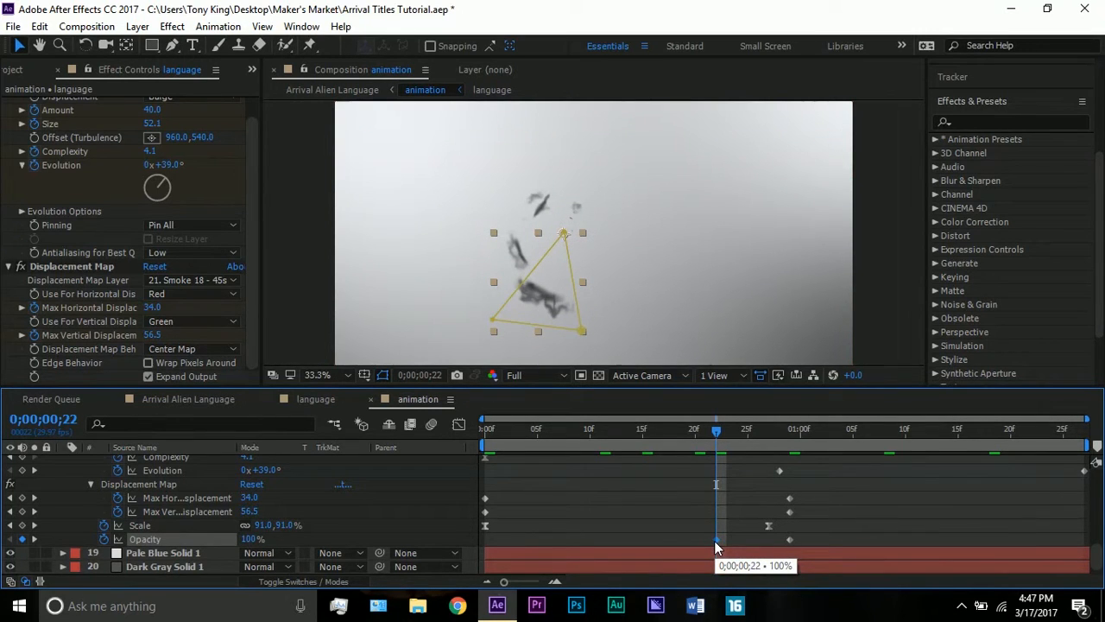
click(791, 431)
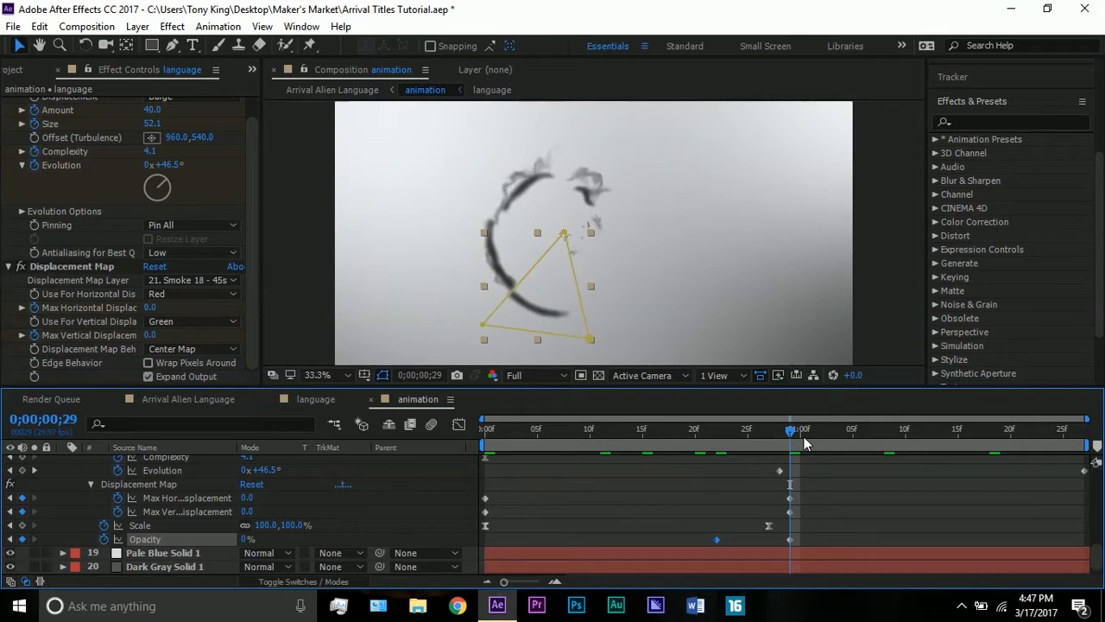
mouse_move(796, 435)
mouse_down()
mouse_move(812, 436)
mouse_move(792, 434)
mouse_up()
Review the Mask 3 and Turbulent Displace keyframes of language layer 18 and collapse the layer
scroll(829, 480, up, 5)
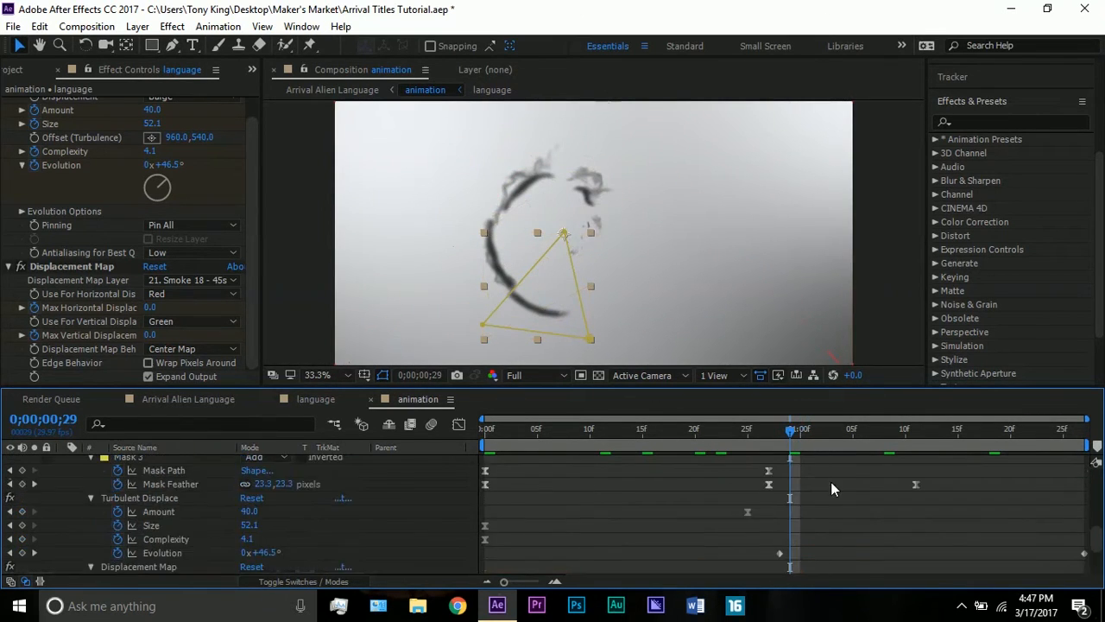
scroll(830, 478, down, 1)
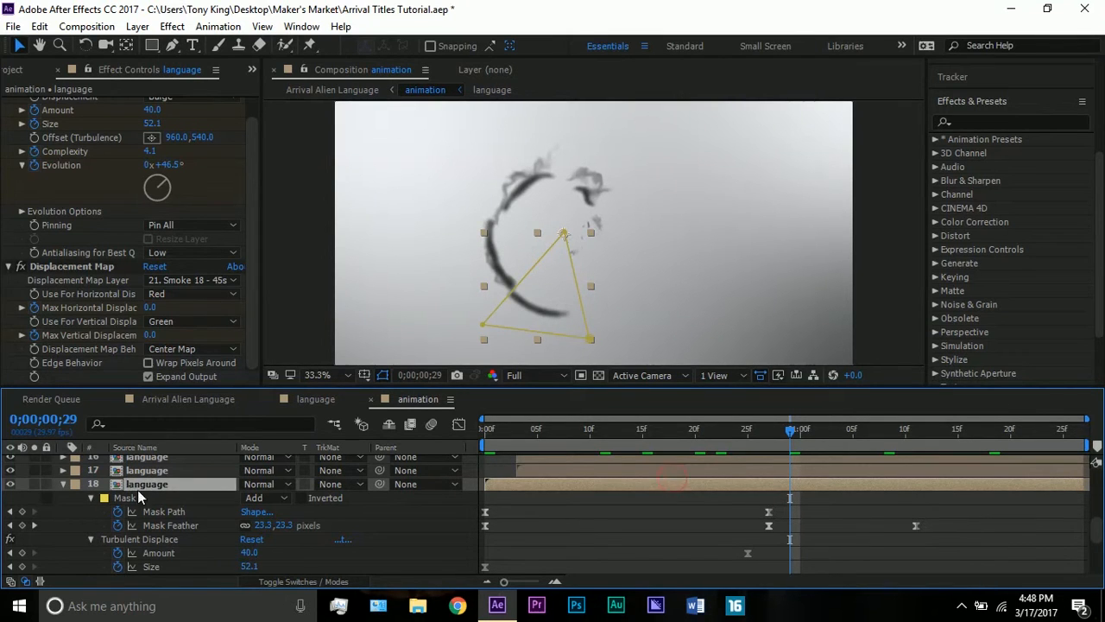
click(64, 483)
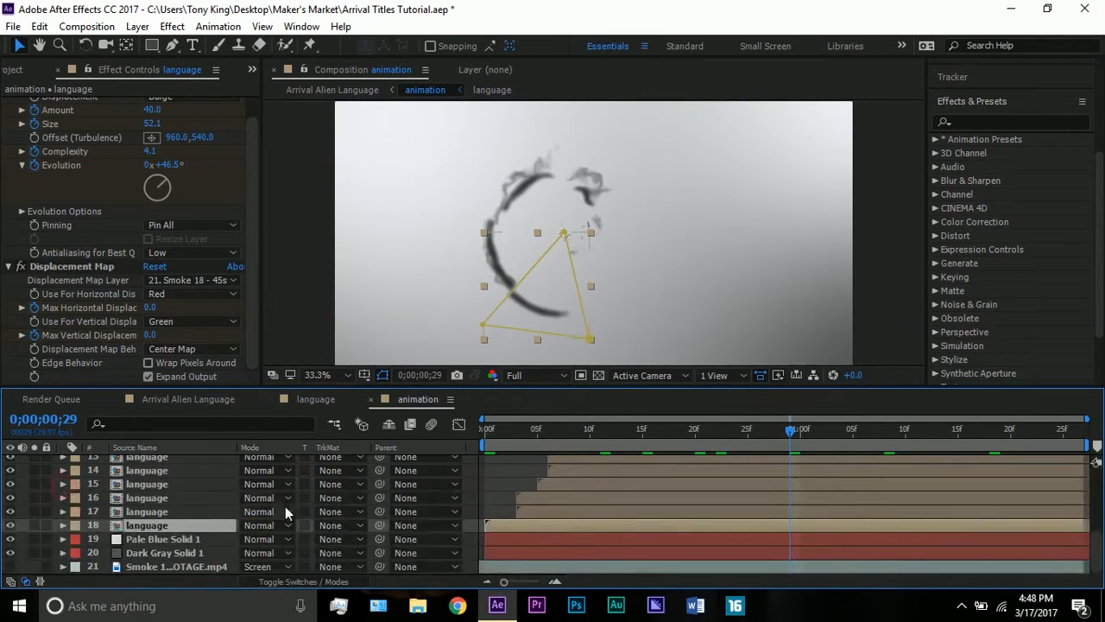
Inspect the Fractal Noise settings of language layer 17 and check the effects on language layer 14
click(573, 514)
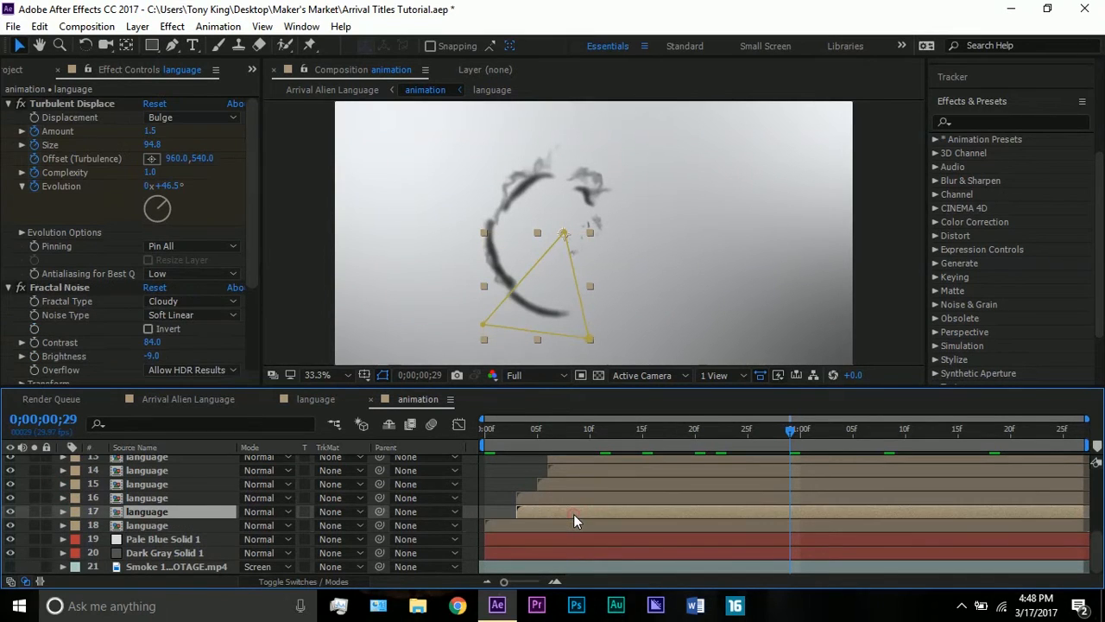
drag(254, 259, 266, 349)
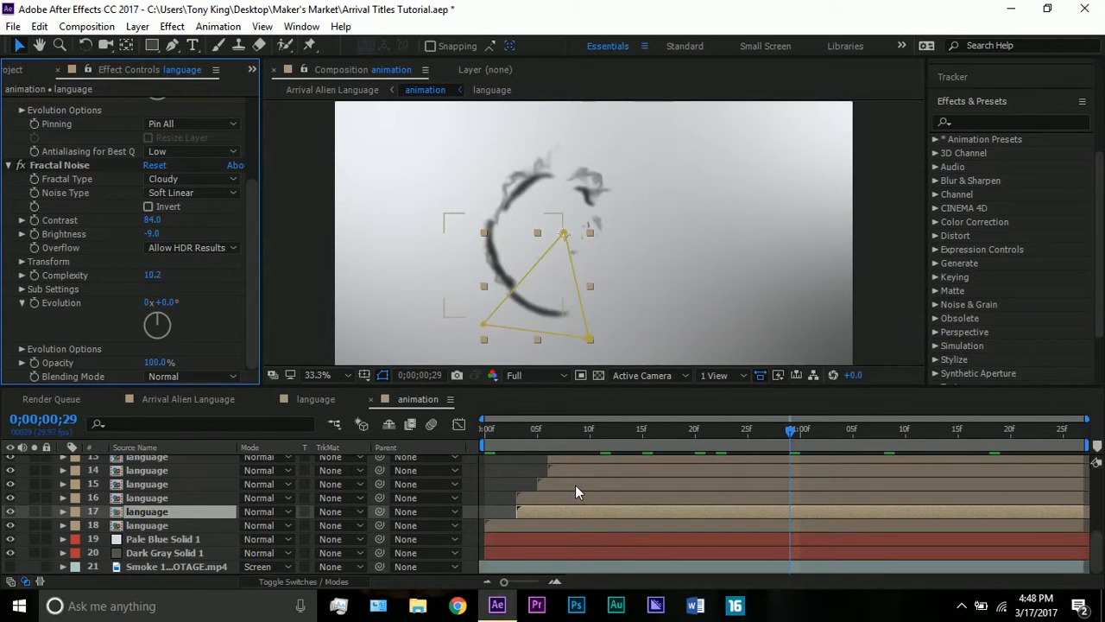
click(598, 471)
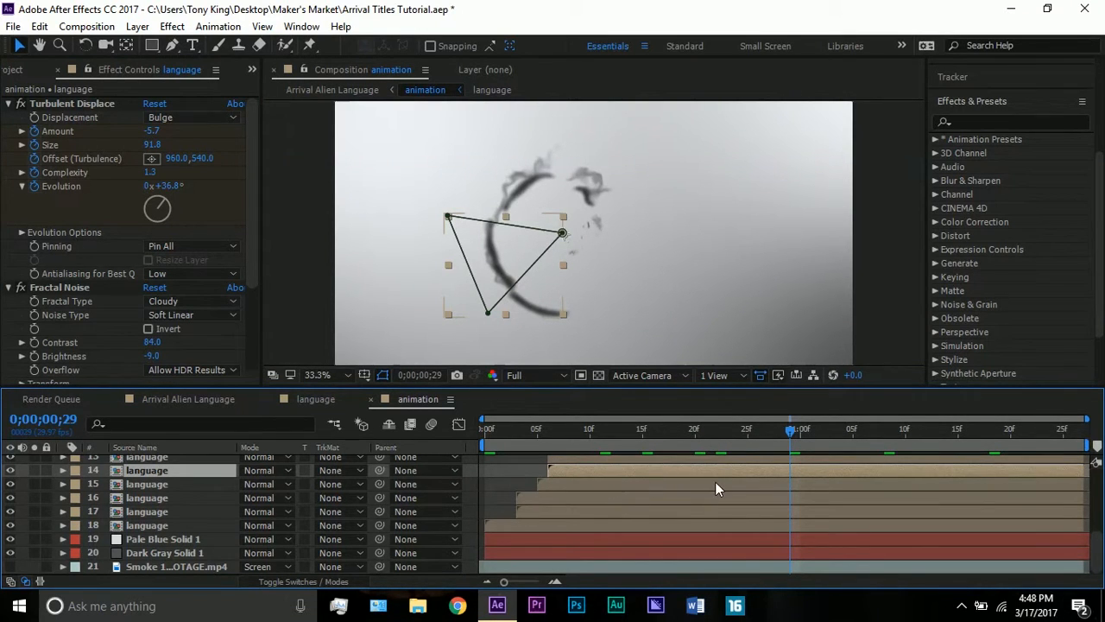
Inspect the Displacement Map and Fractal Noise settings of language layer 15
scroll(715, 482, up, 1)
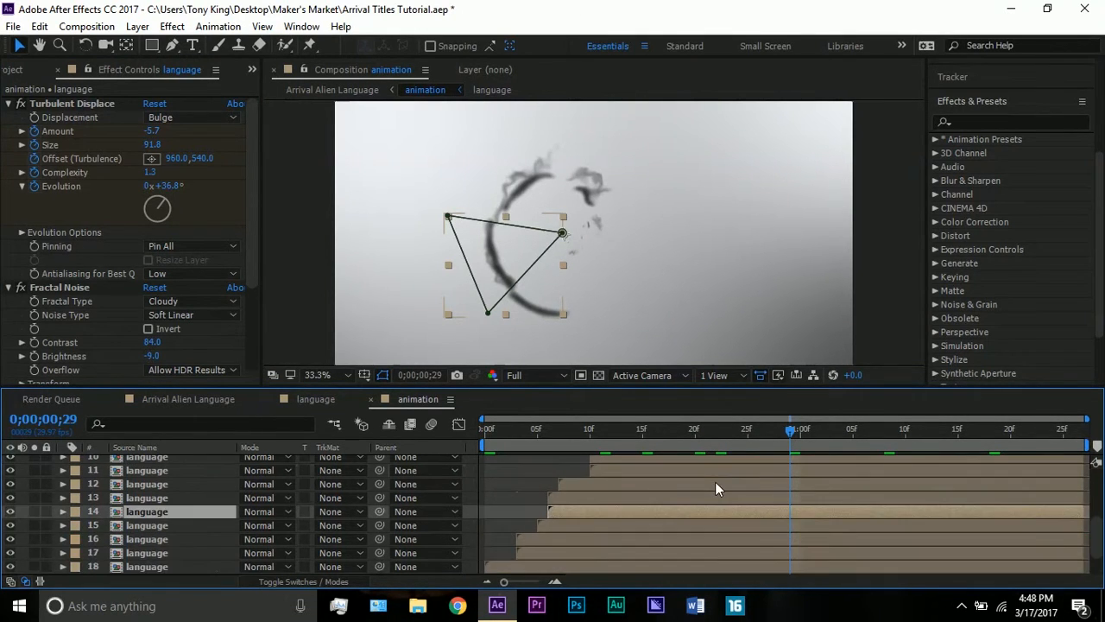
click(594, 524)
scroll(256, 316, down, 4)
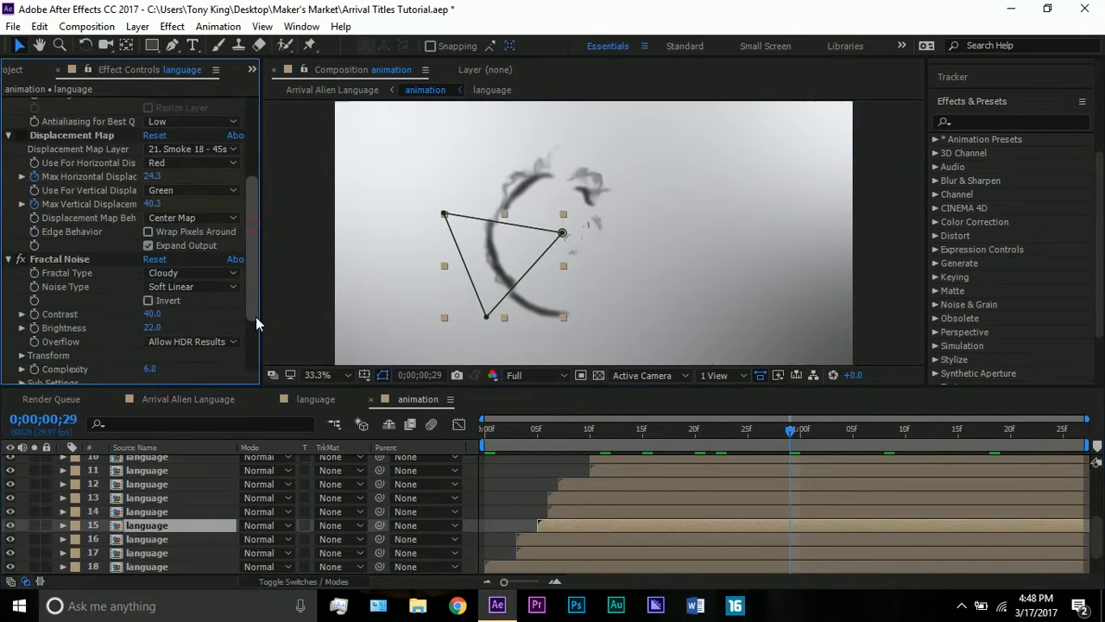
scroll(256, 316, down, 3)
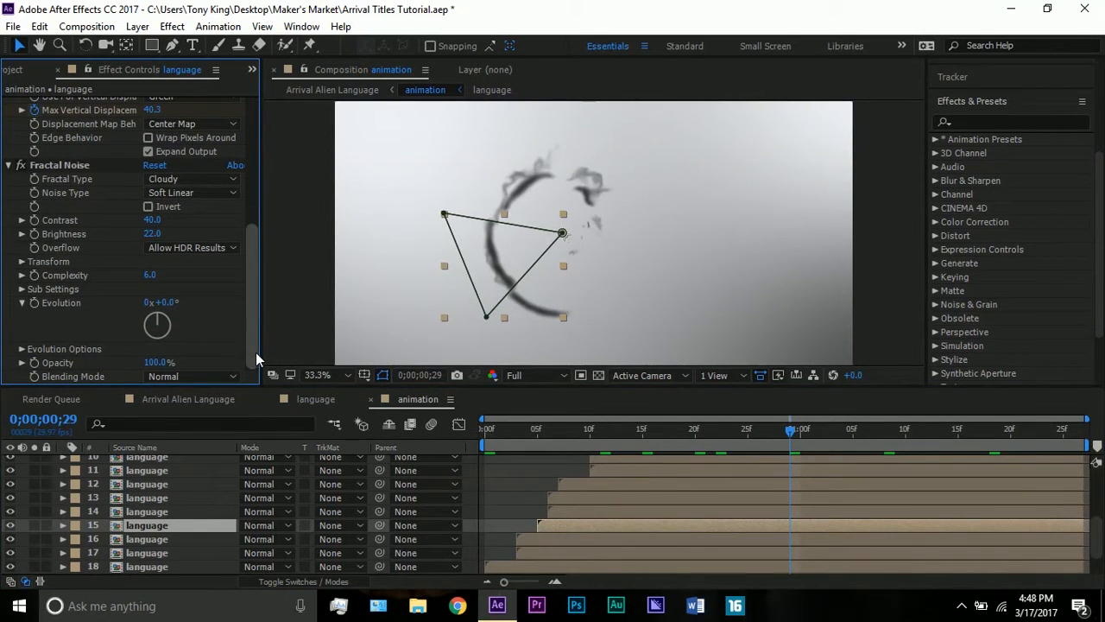
Inspect the Fractal Noise effect on language layer 15 and the effect settings of language layer 12
click(578, 524)
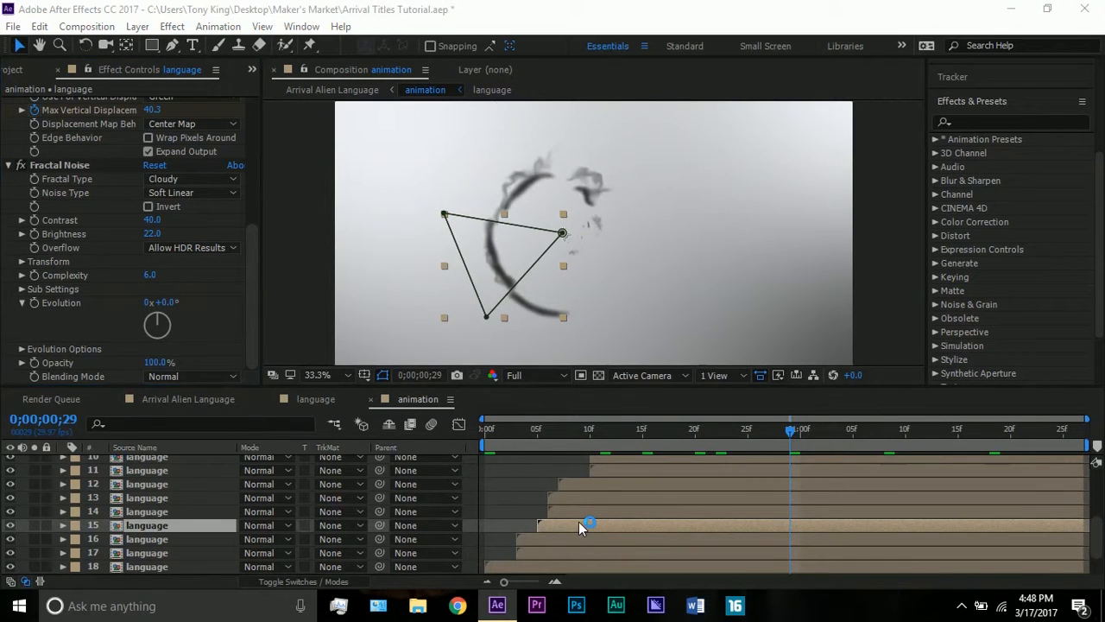
click(74, 164)
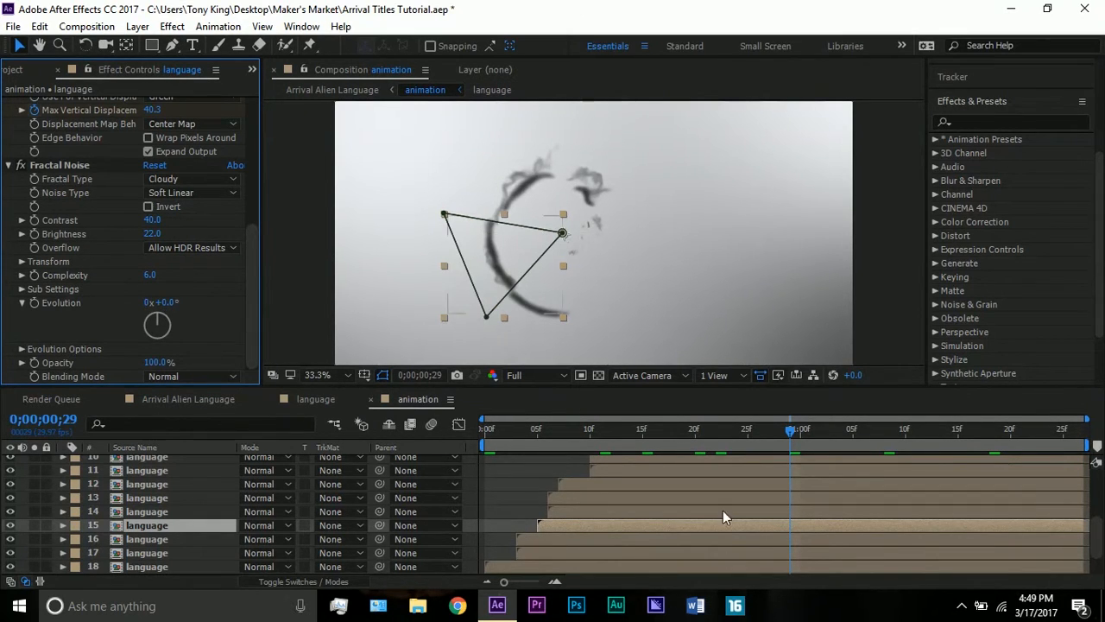
click(702, 485)
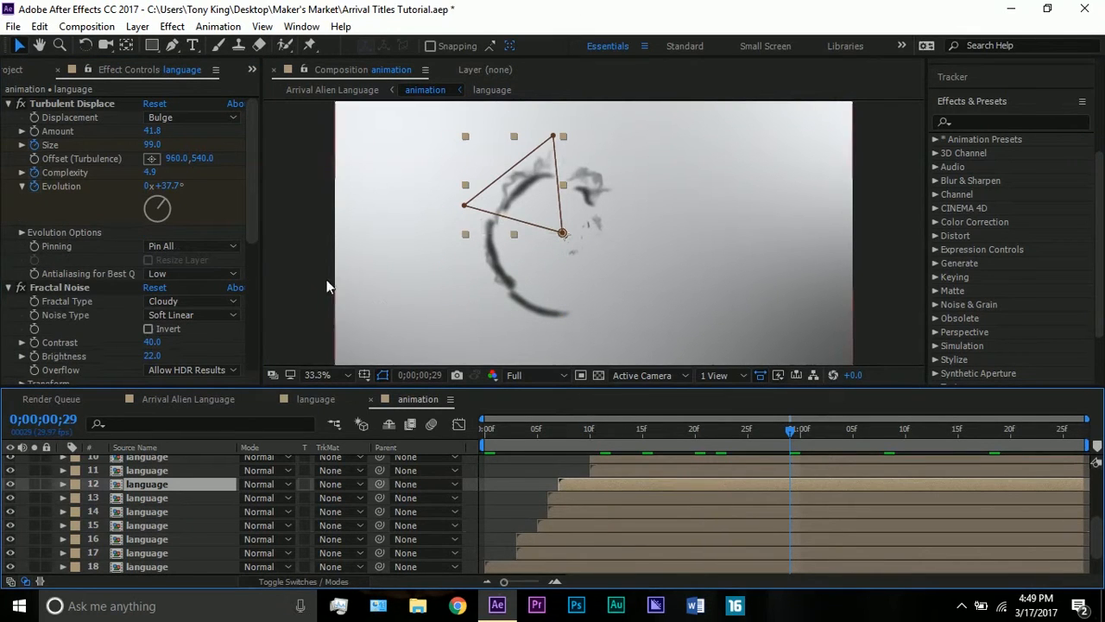
scroll(252, 243, down, 5)
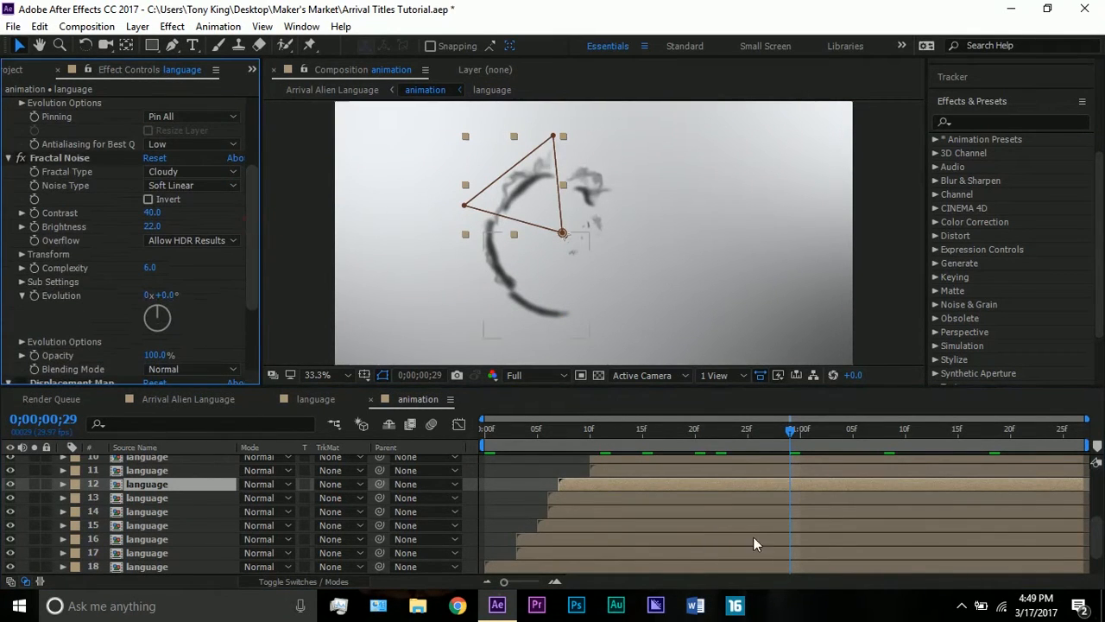
Inspect the Displacement Map and Fractal Noise settings of language layer 9
scroll(753, 536, up, 2)
click(726, 484)
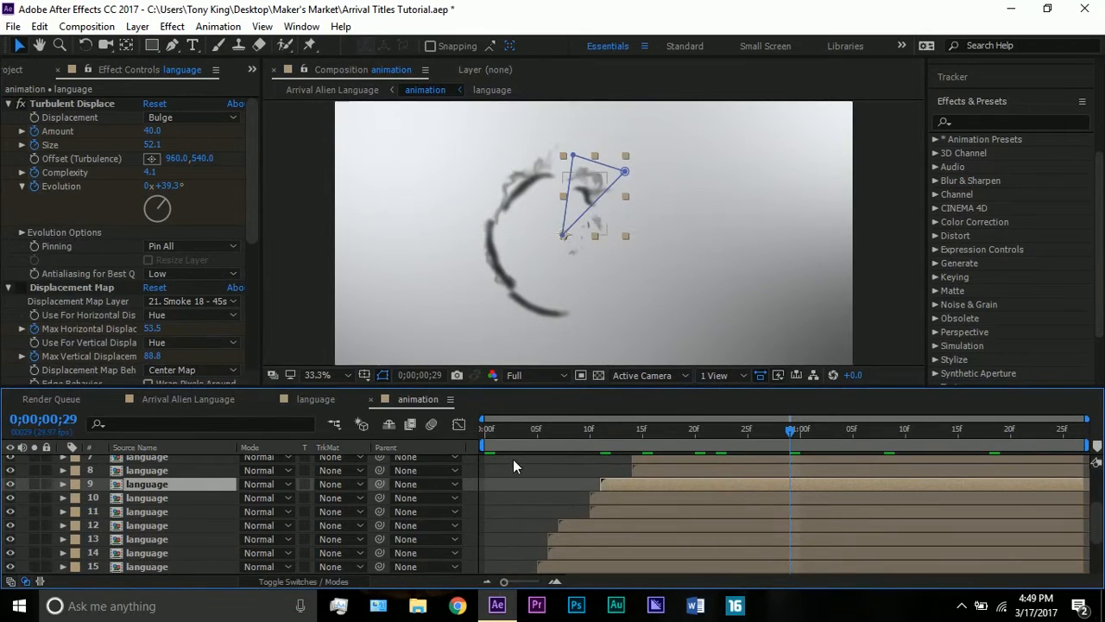
scroll(255, 292, down, 5)
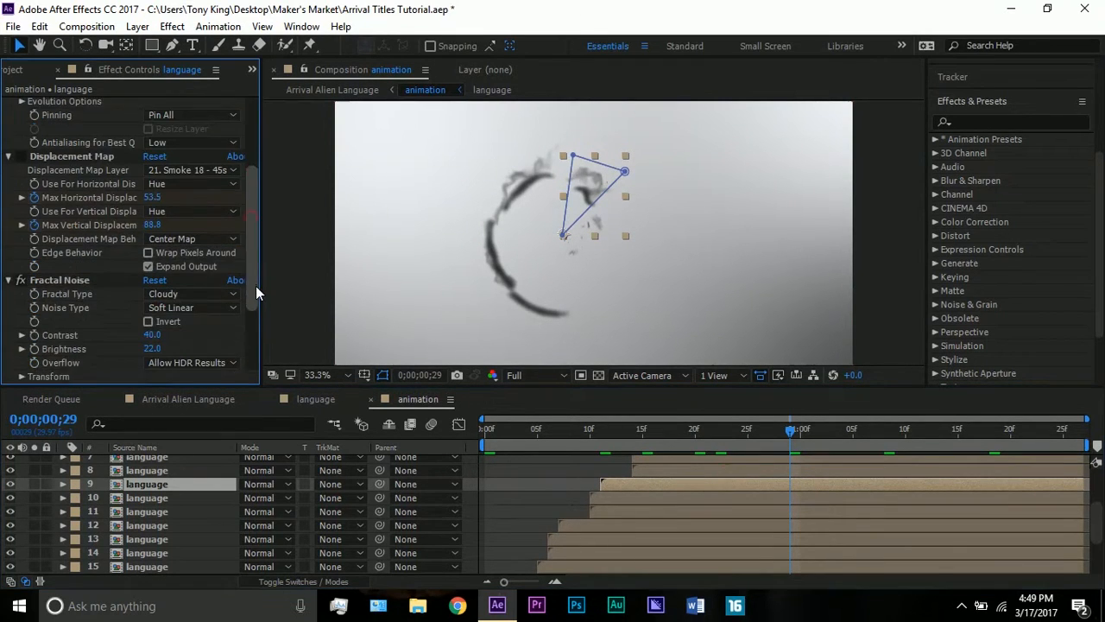
scroll(255, 293, down, 2)
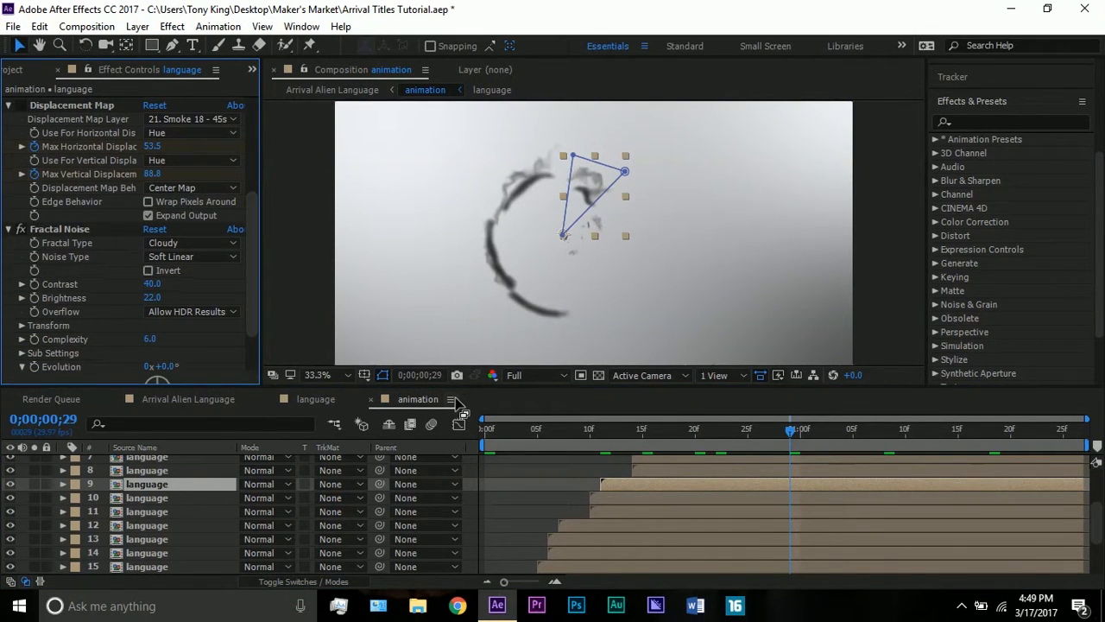
Inspect the Displacement Map and Fractal Noise settings of language layer 6
scroll(857, 564, up, 1)
click(755, 481)
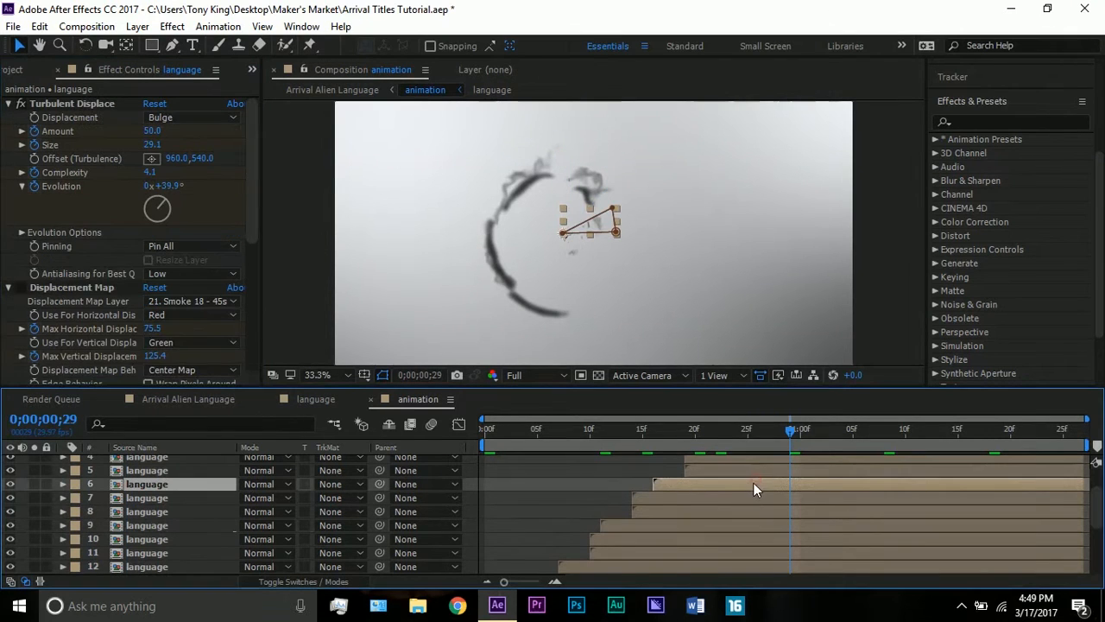
scroll(252, 239, down, 8)
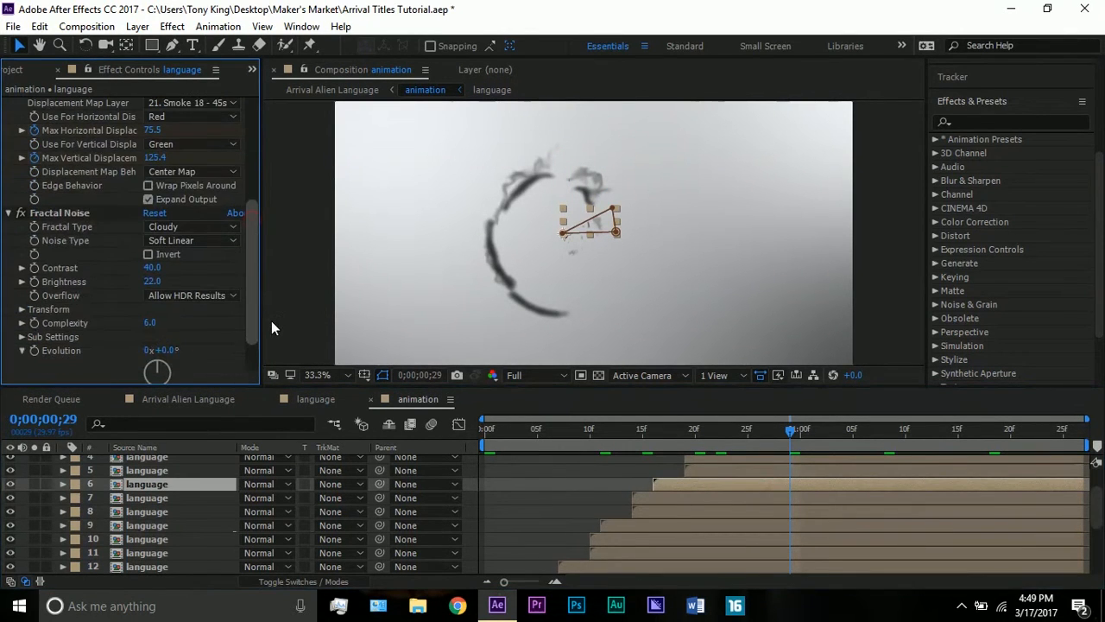
scroll(270, 319, up, 2)
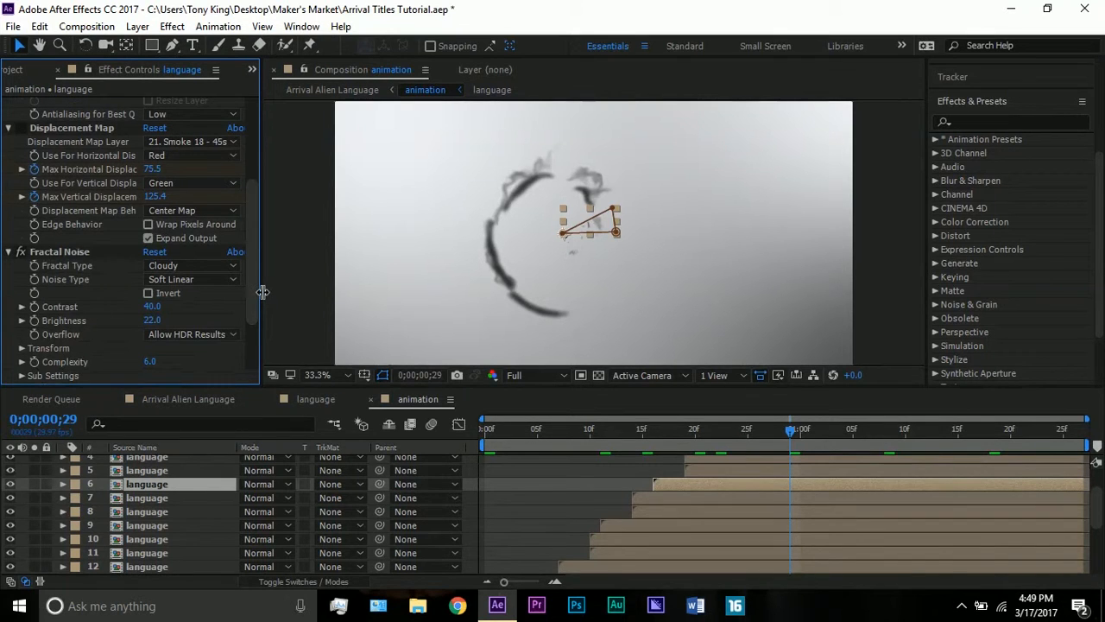
click(20, 128)
Check the Turbulent Displace and Displacement Map settings of language layer 18
scroll(617, 467, down, 2)
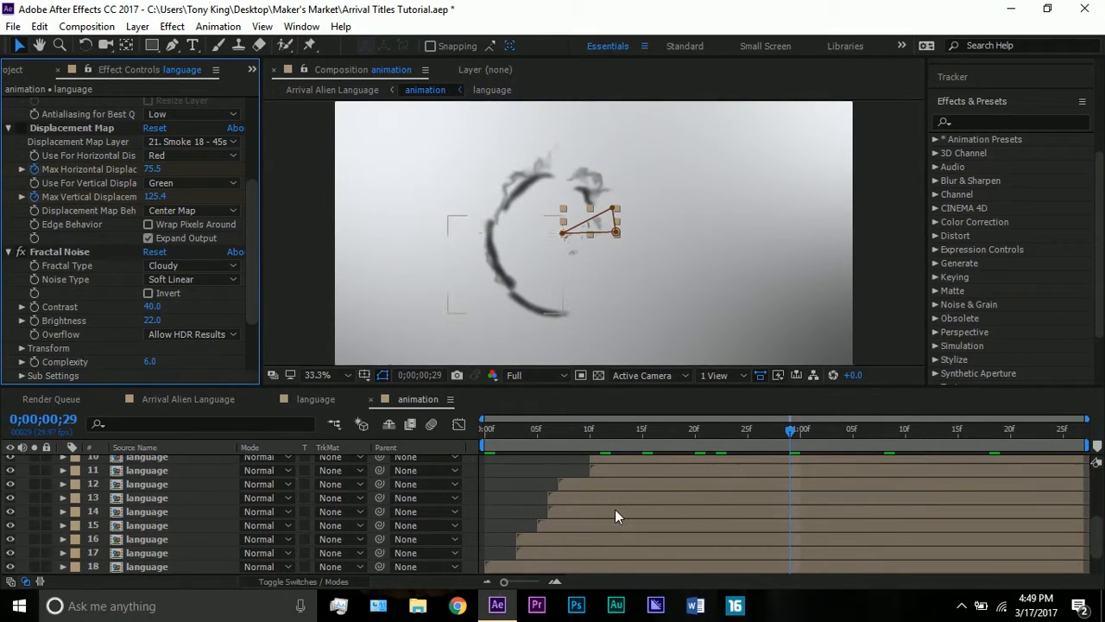
click(679, 569)
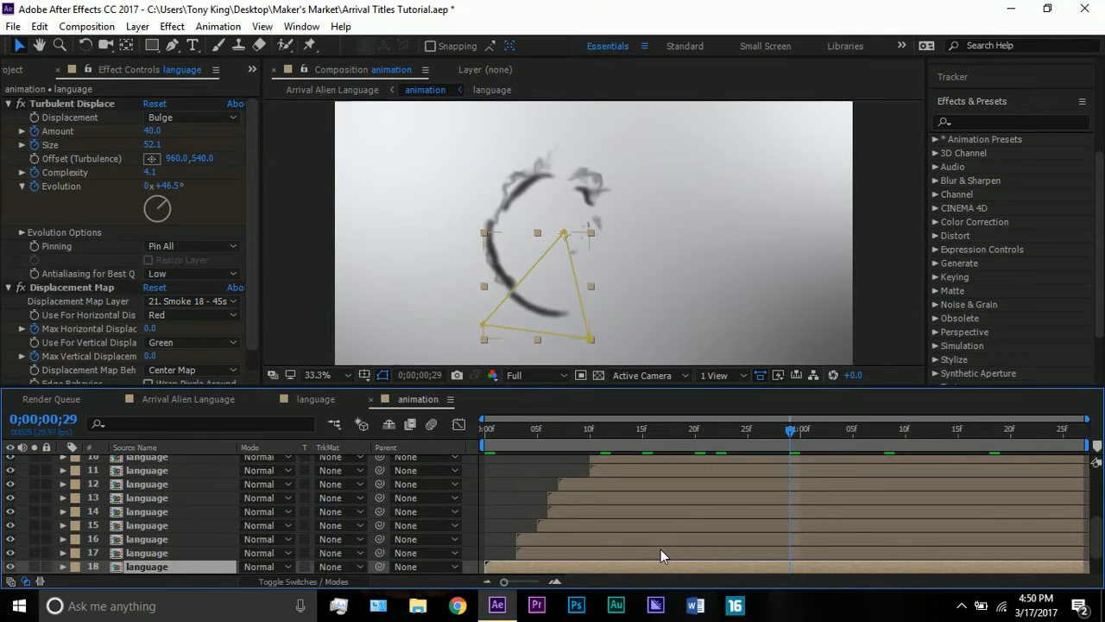
scroll(661, 544, down, 2)
scroll(604, 478, up, 2)
Examine the Fractal Noise contrast, brightness and complexity of language layer 14
click(626, 510)
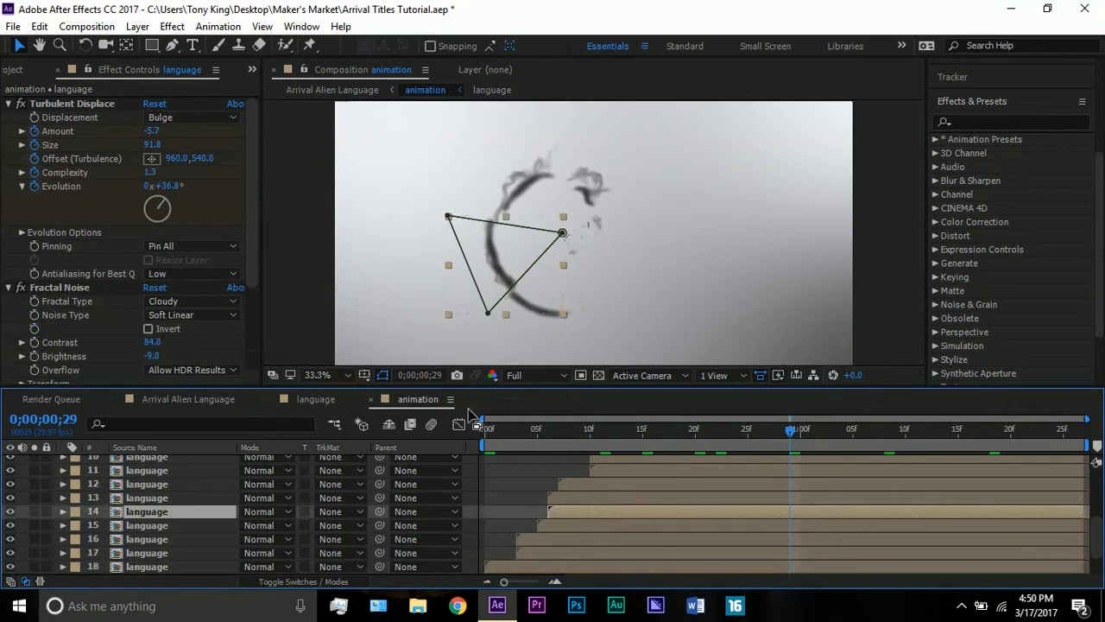
drag(252, 206, 251, 266)
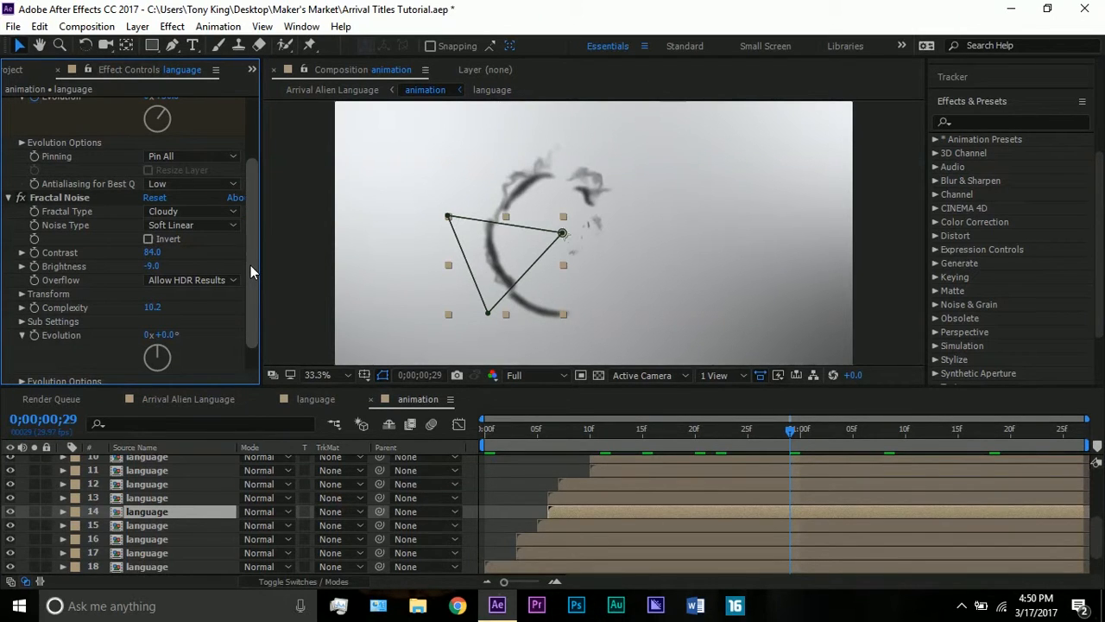
drag(250, 257, 253, 284)
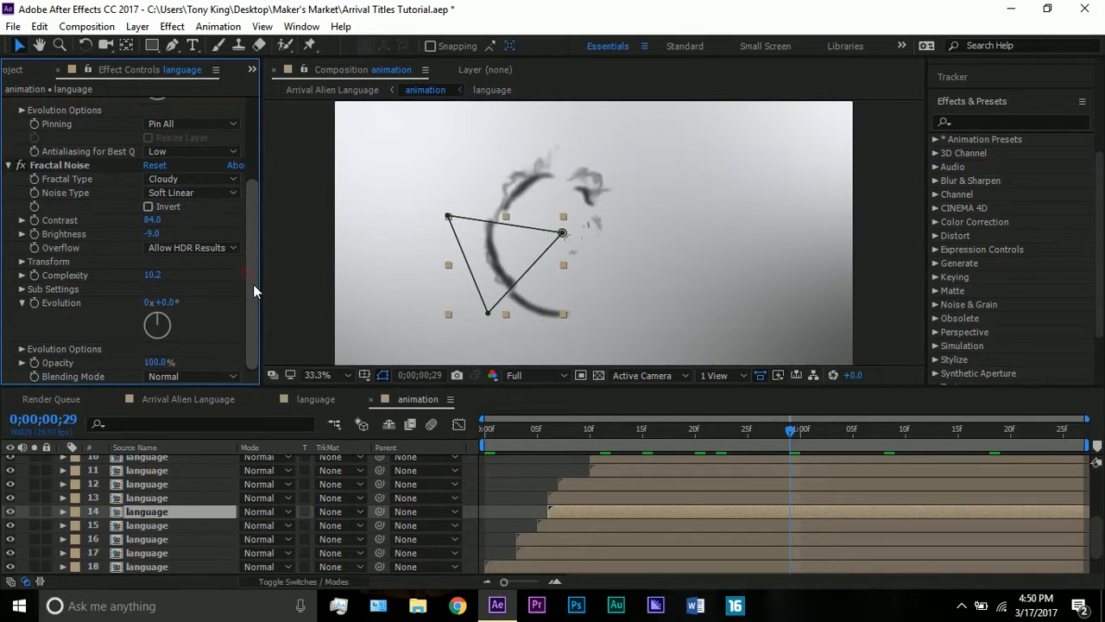
click(93, 222)
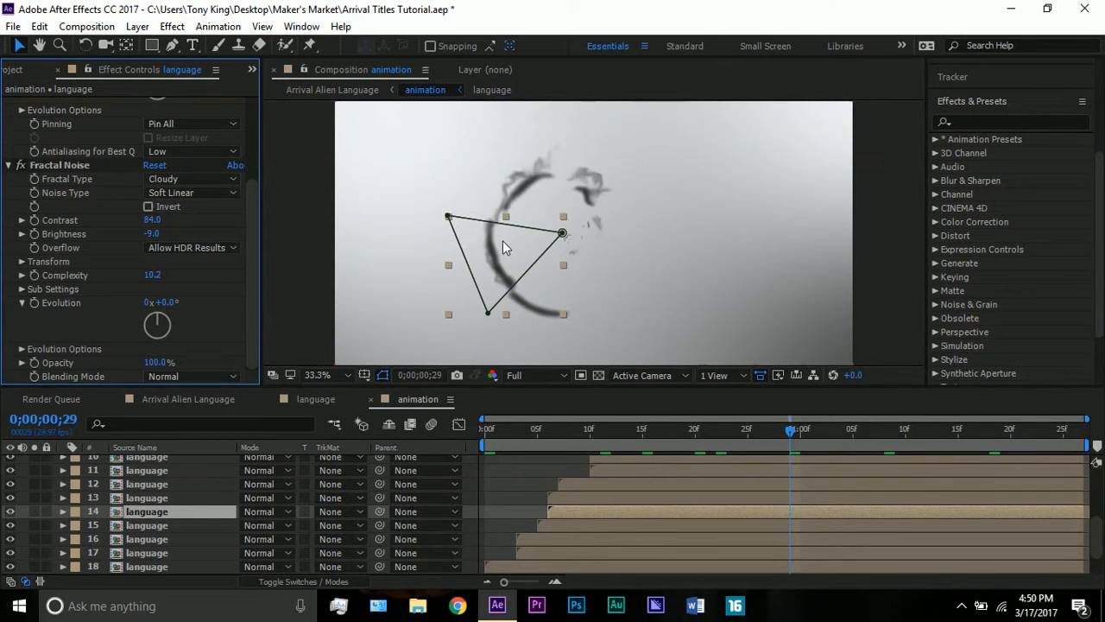
Compare the effects on language layer 13 with the Turbulent Displace and Fractal Noise settings of language layer 14
click(527, 178)
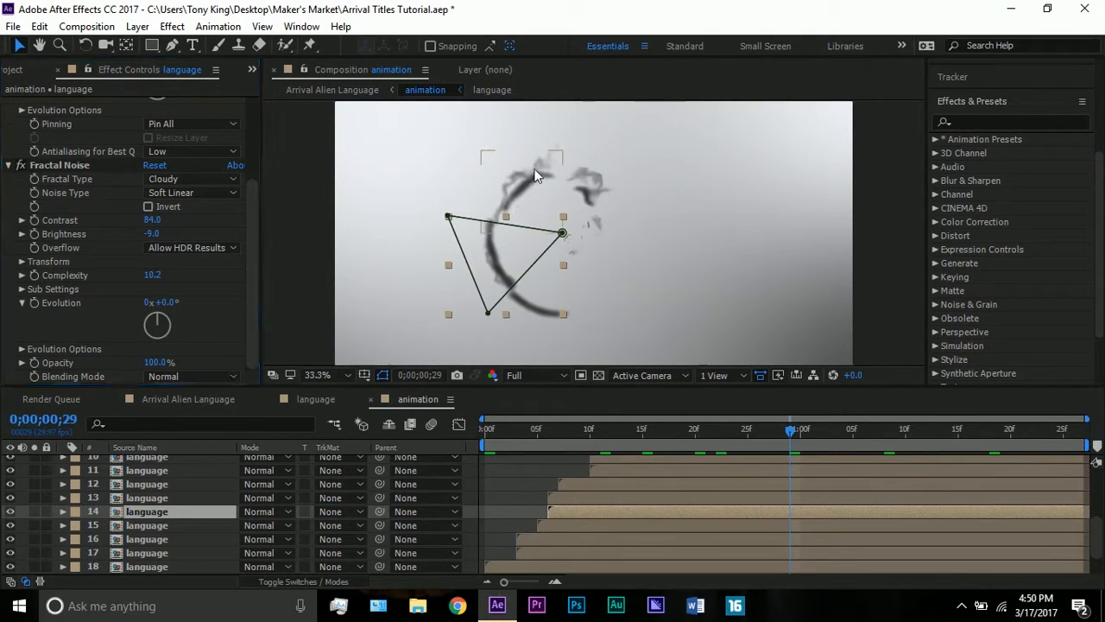
click(494, 268)
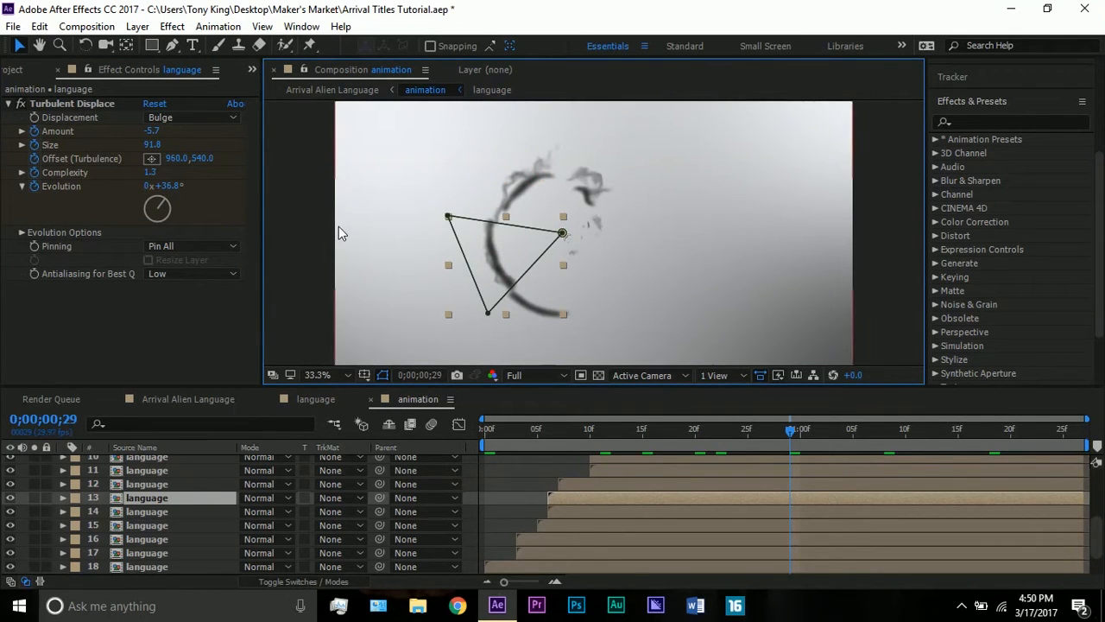
click(654, 512)
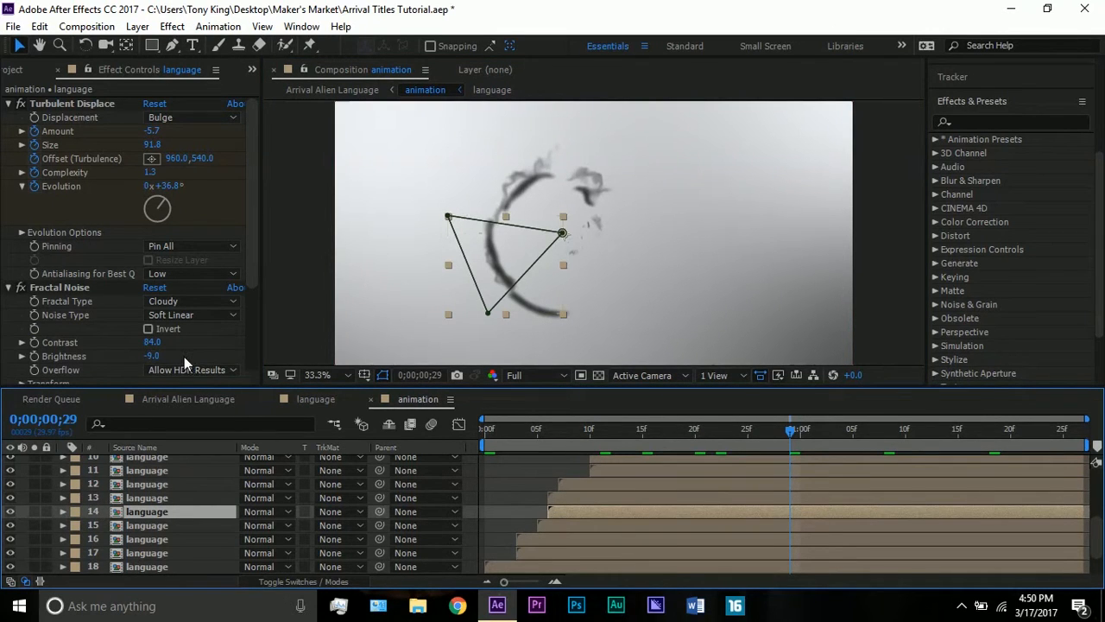
scroll(184, 354, down, 1)
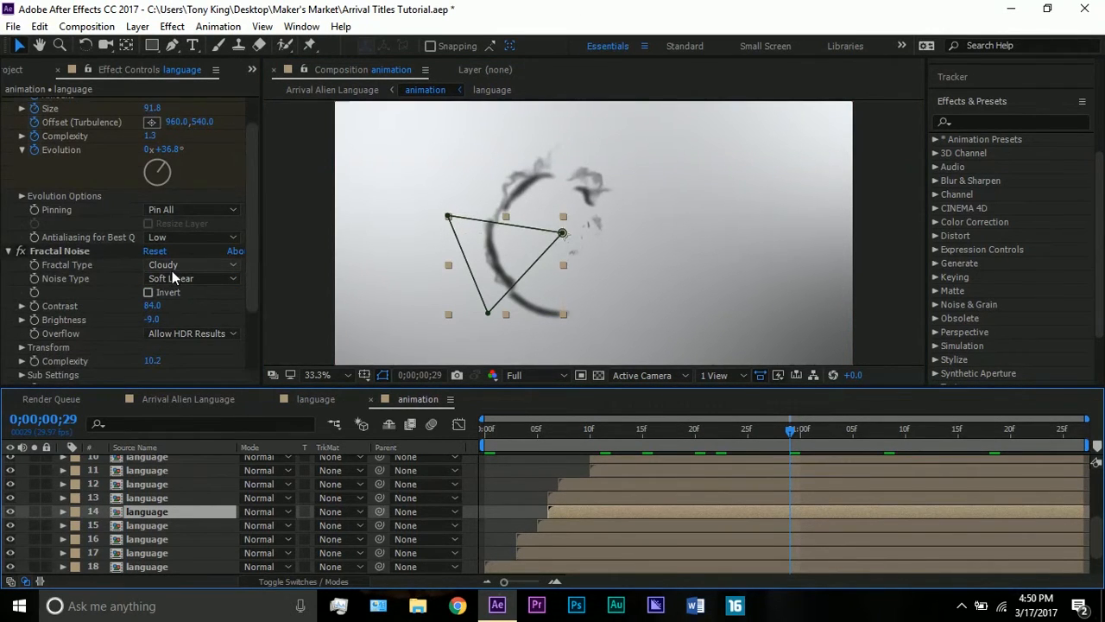
scroll(172, 272, down, 1)
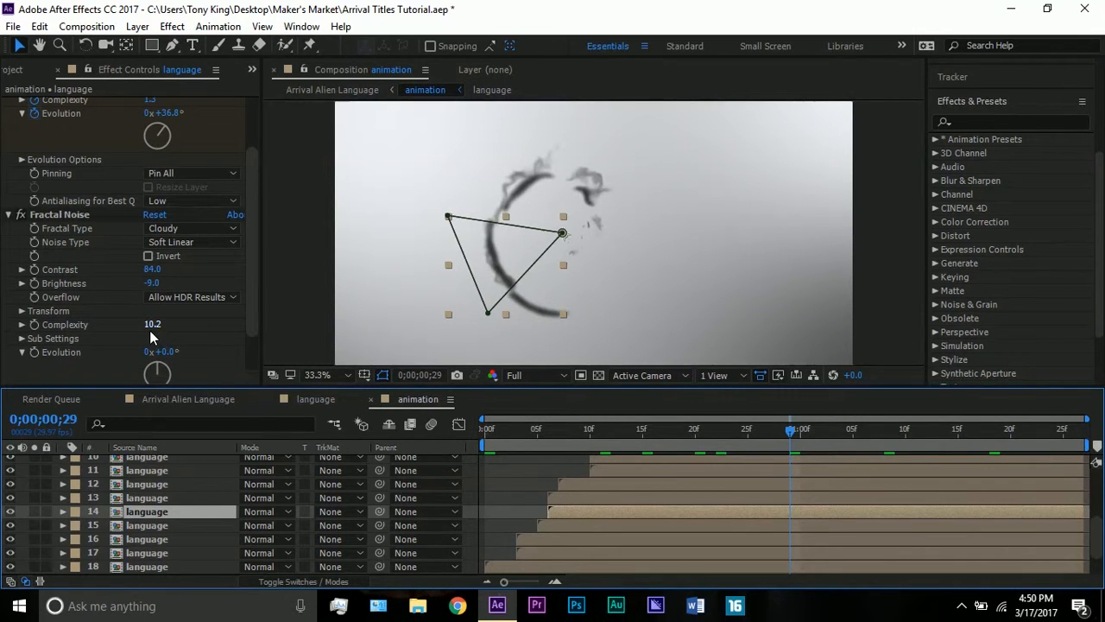
Inspect the Turbulent Displace and Fractal Noise settings of language layer 11
click(669, 470)
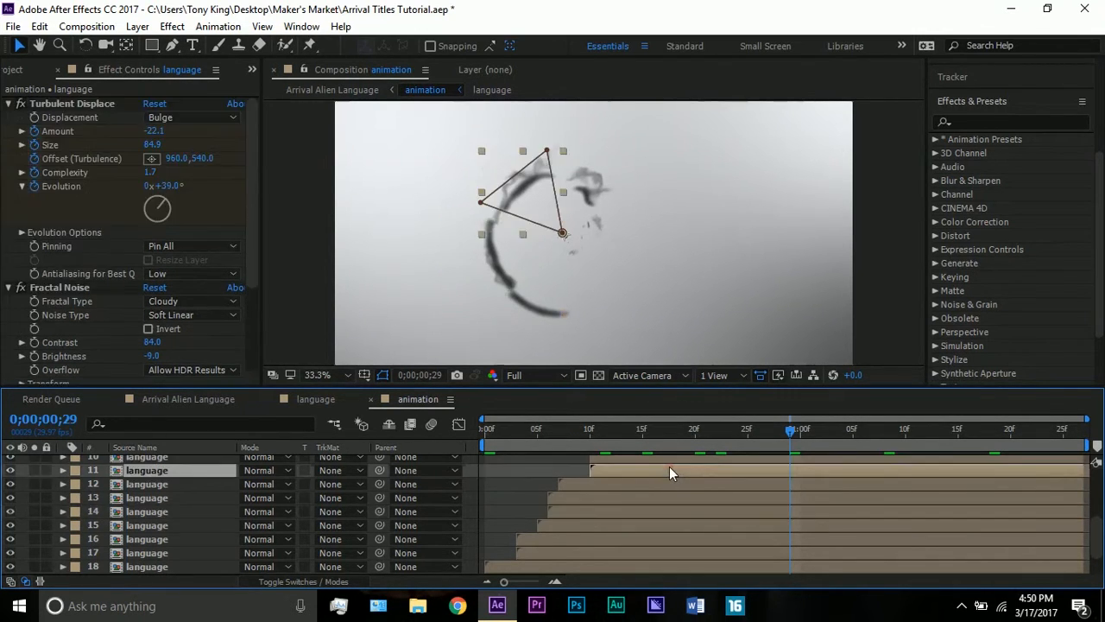
scroll(202, 294, down, 2)
scroll(809, 496, up, 2)
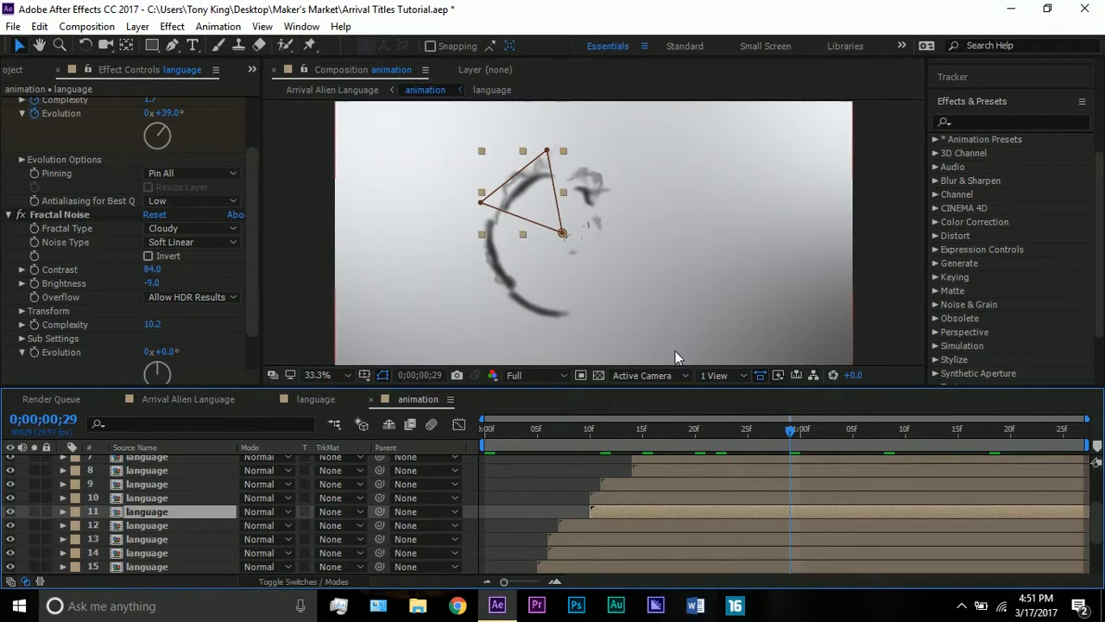
Go to 0;00;01;08 and check the Turbulent Displace effect on the ring segments of language layers 13 and 1
click(885, 432)
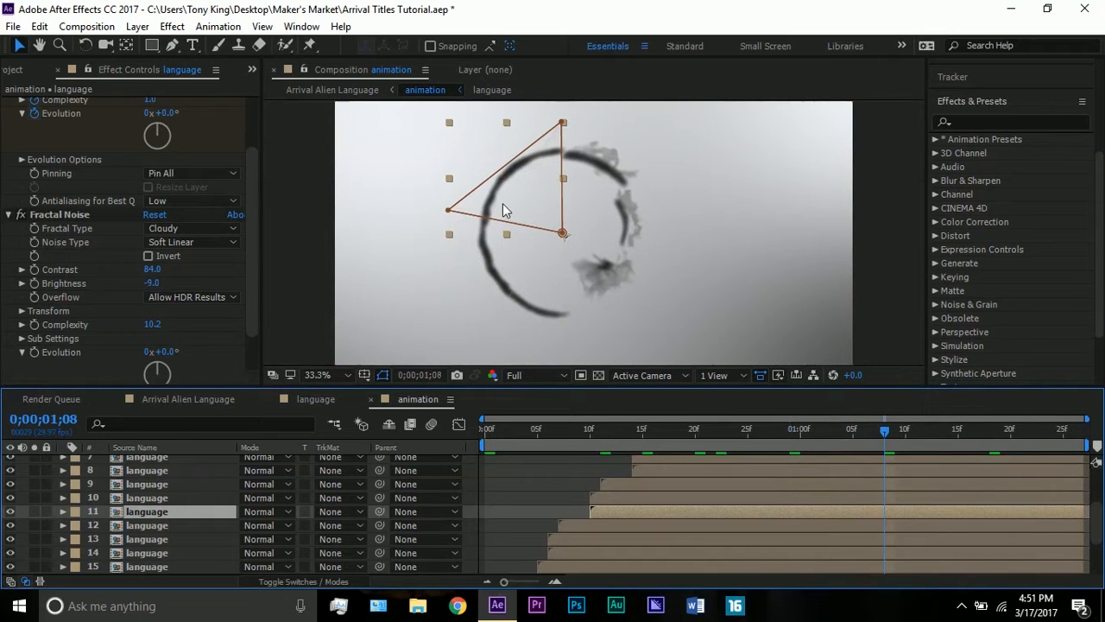
click(484, 313)
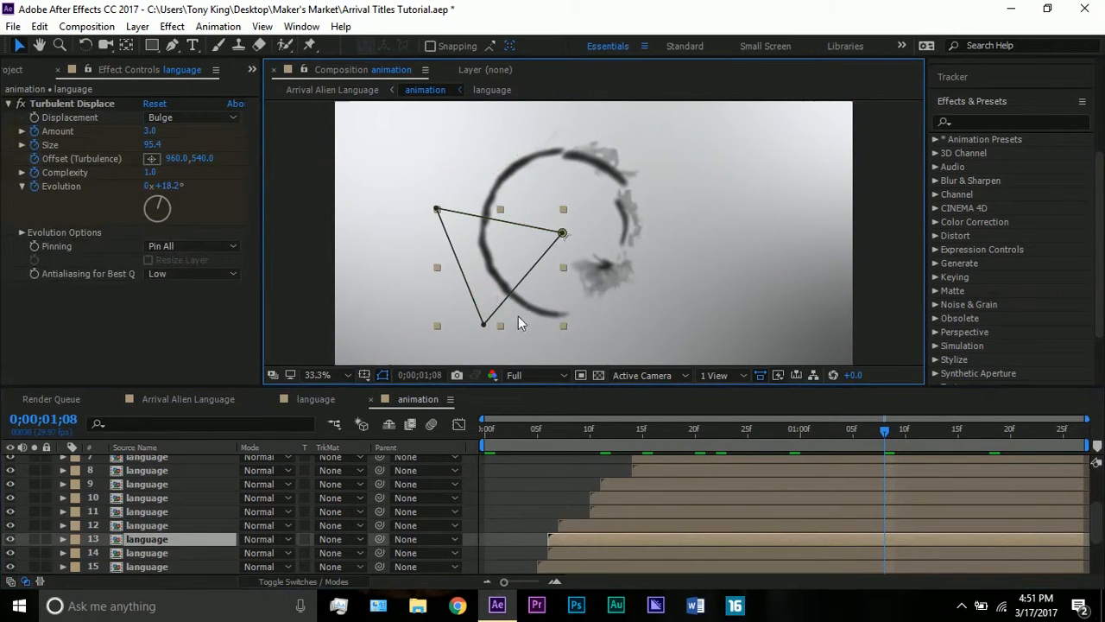
click(609, 282)
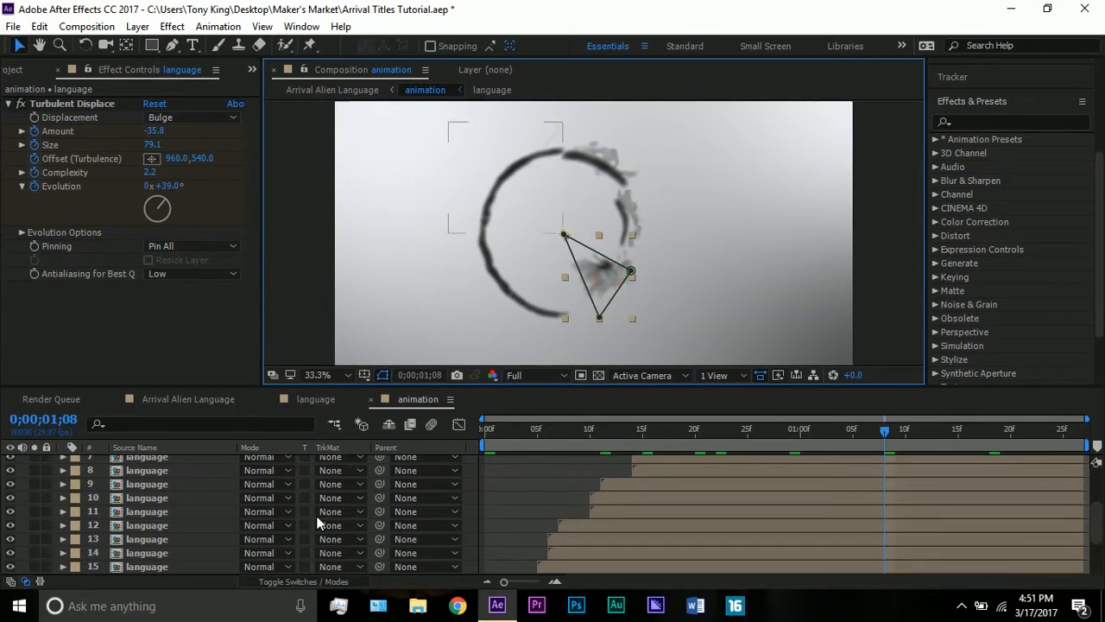
Review the Turbulent Displace and Fractal Noise settings of language layer 2
scroll(190, 496, up, 3)
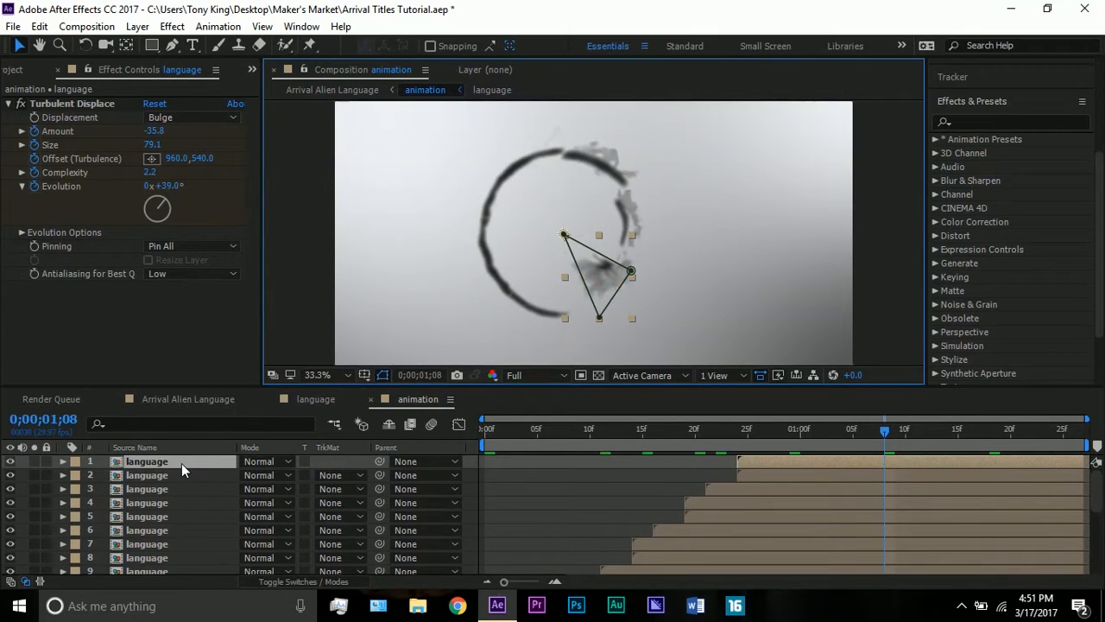
click(176, 476)
scroll(138, 352, down, 2)
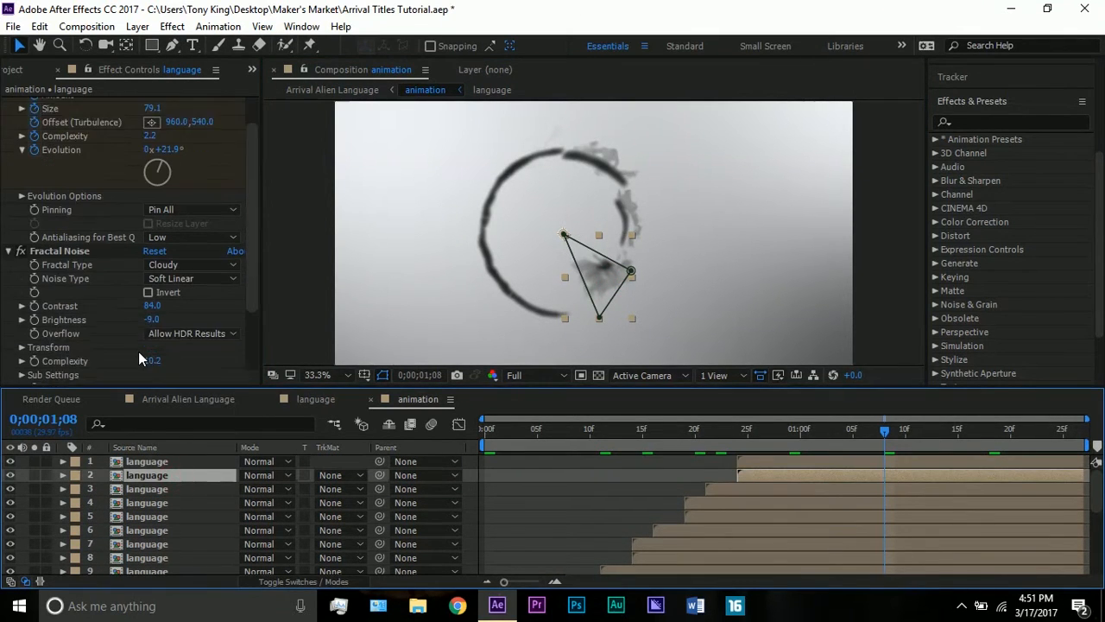
scroll(138, 352, down, 2)
Review the Displacement Map and Fractal Noise settings of language layer 3
click(146, 492)
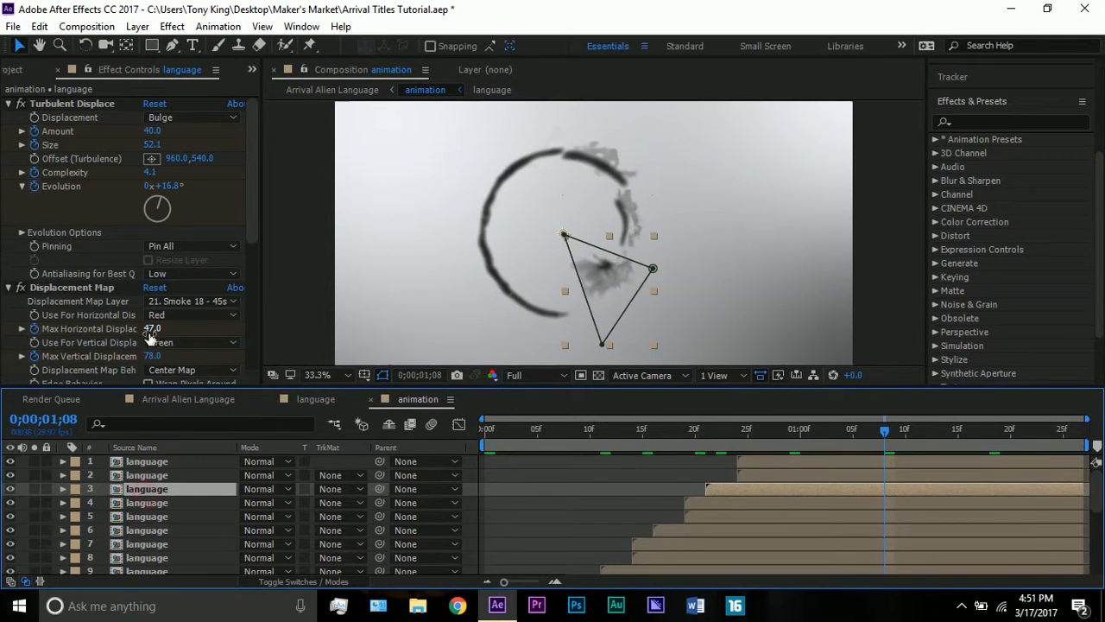
scroll(149, 337, down, 2)
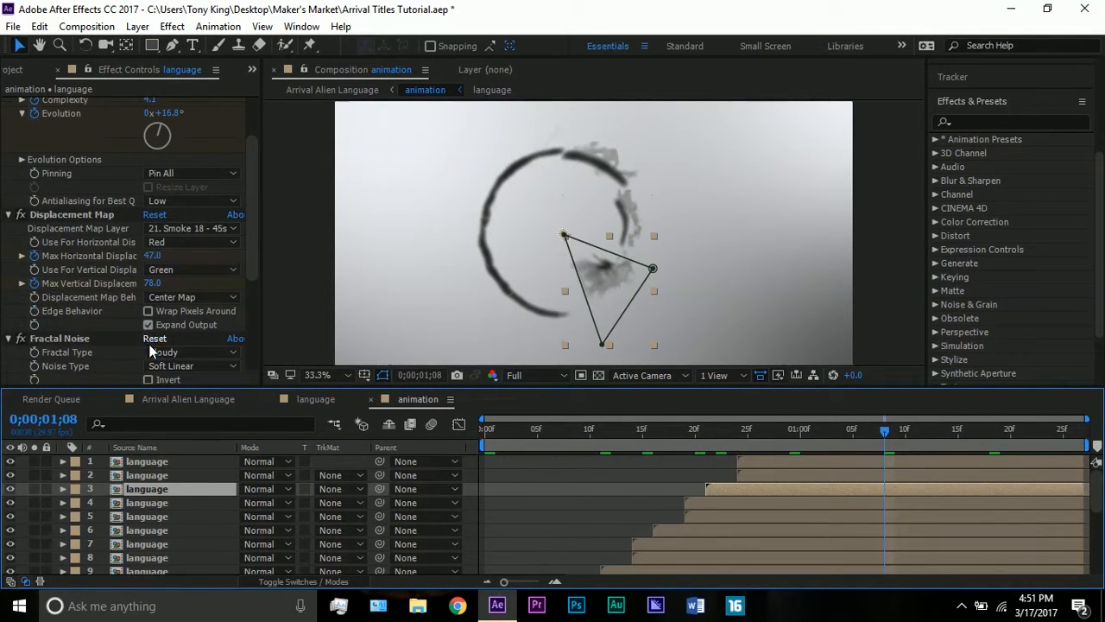
scroll(148, 341, down, 2)
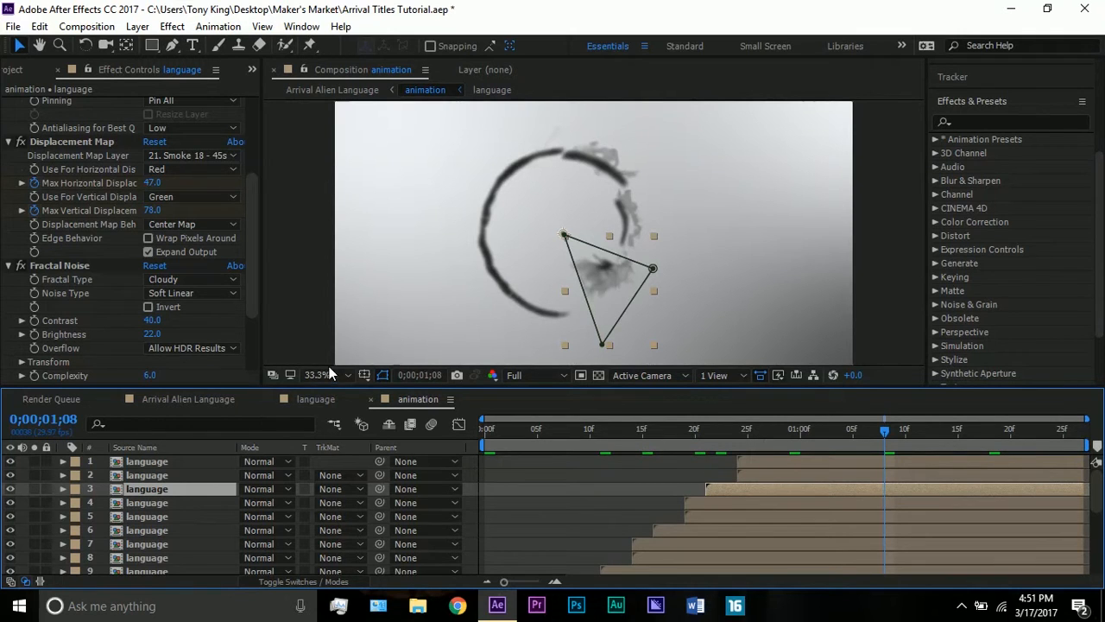
Compare the effects of language layers 1 and 2, then reveal layer 2's Opacity keyframes and go to the one at 0;00;01;20
click(797, 466)
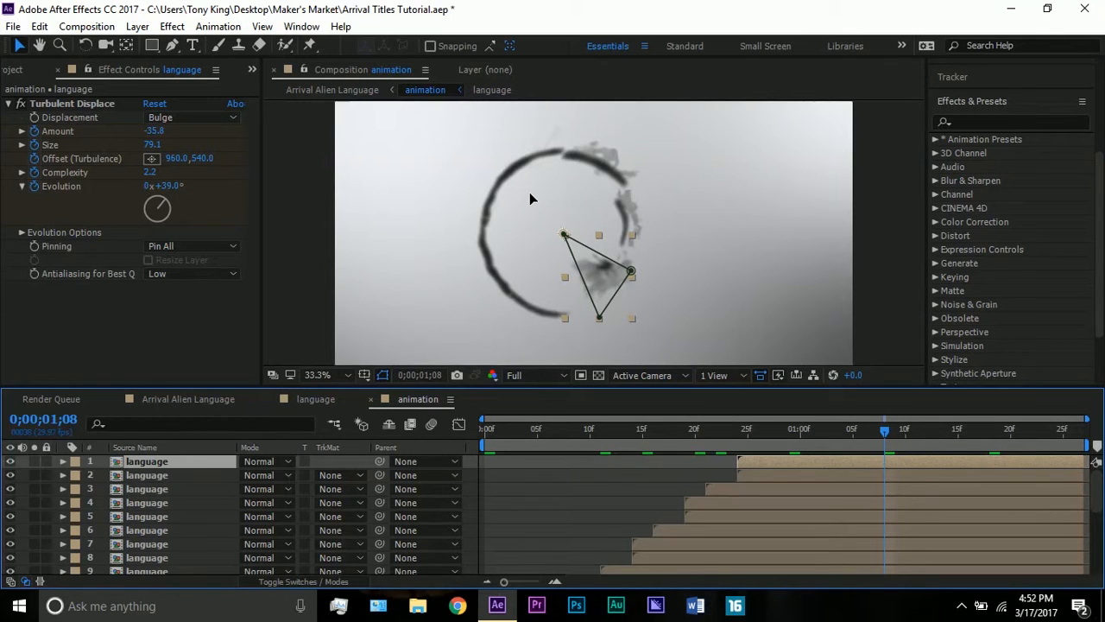
click(883, 479)
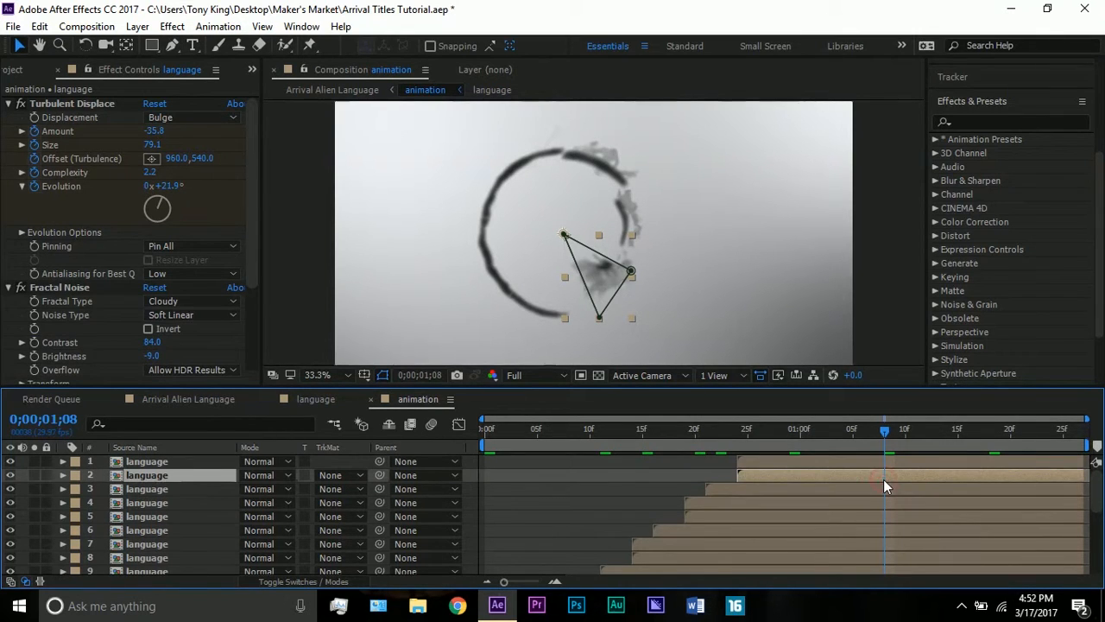
key(t)
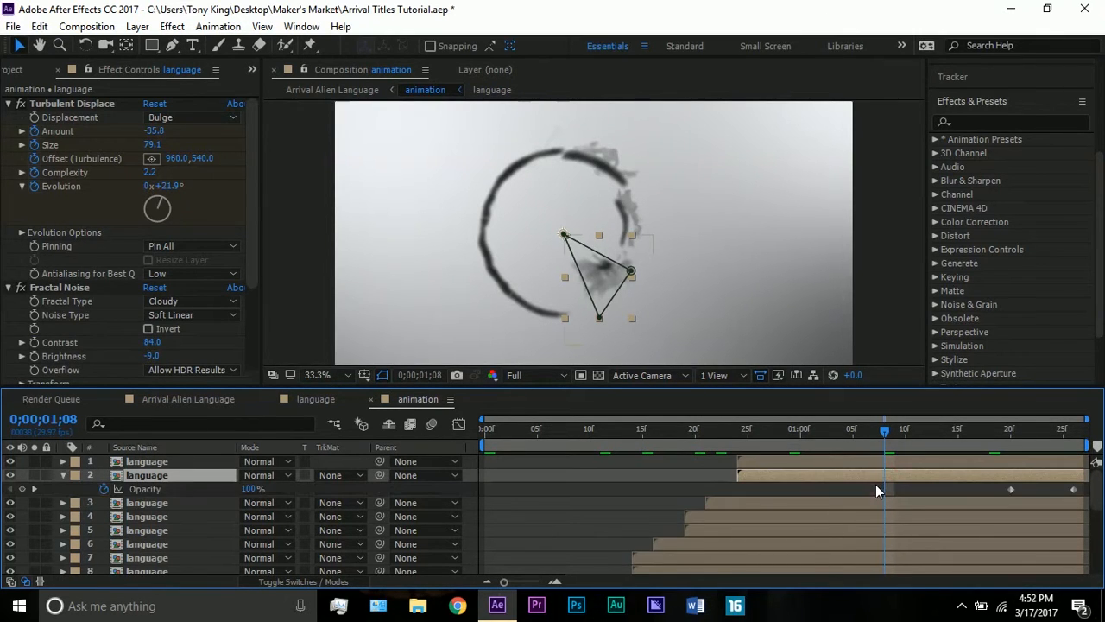
click(1010, 430)
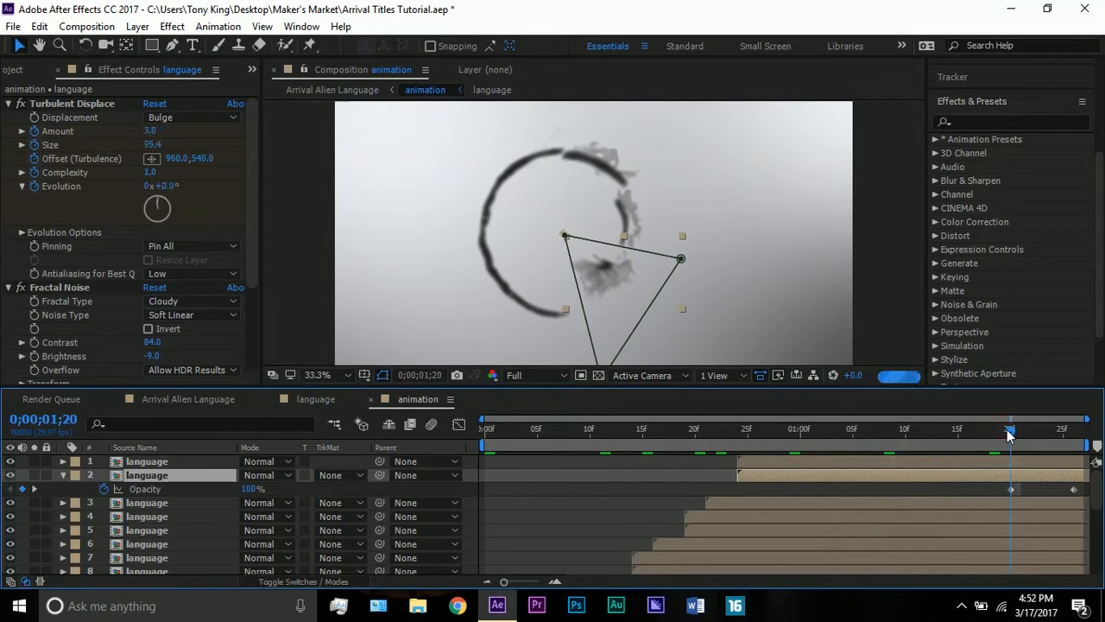
Reveal the Opacity keyframes of language layer 5 to compare them with those of layer 2
scroll(1040, 478, down, 1)
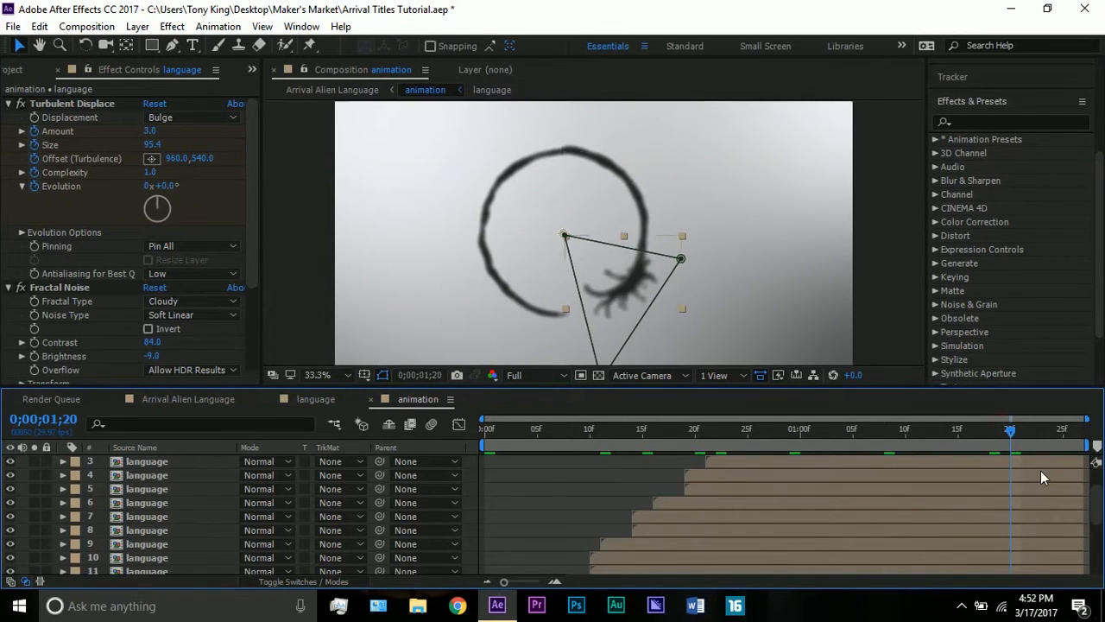
click(1022, 484)
key(t)
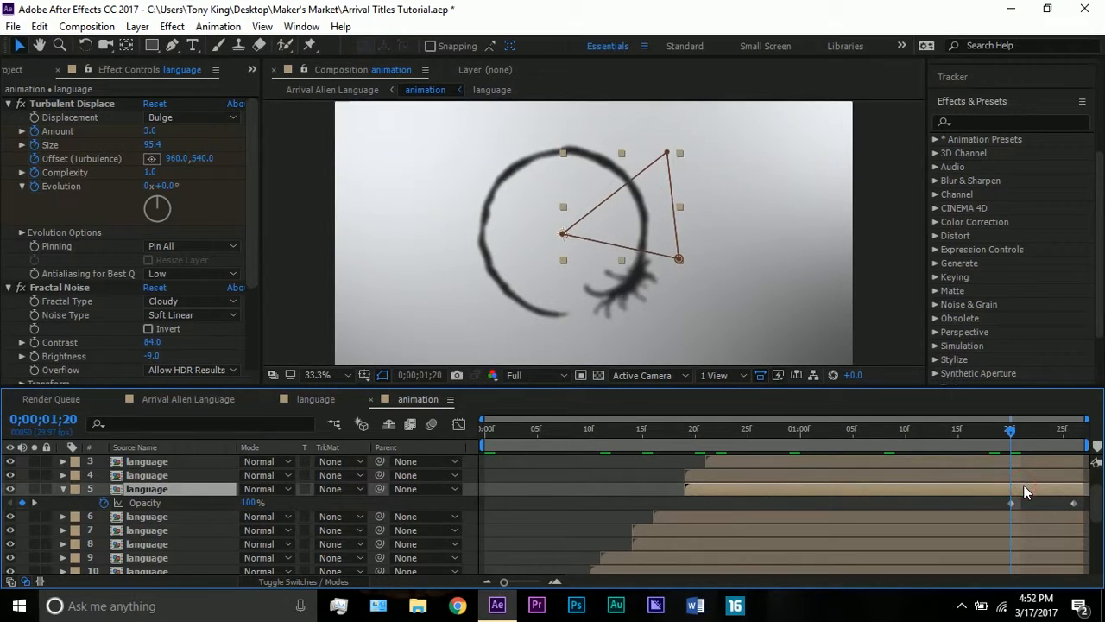
scroll(1027, 485, up, 1)
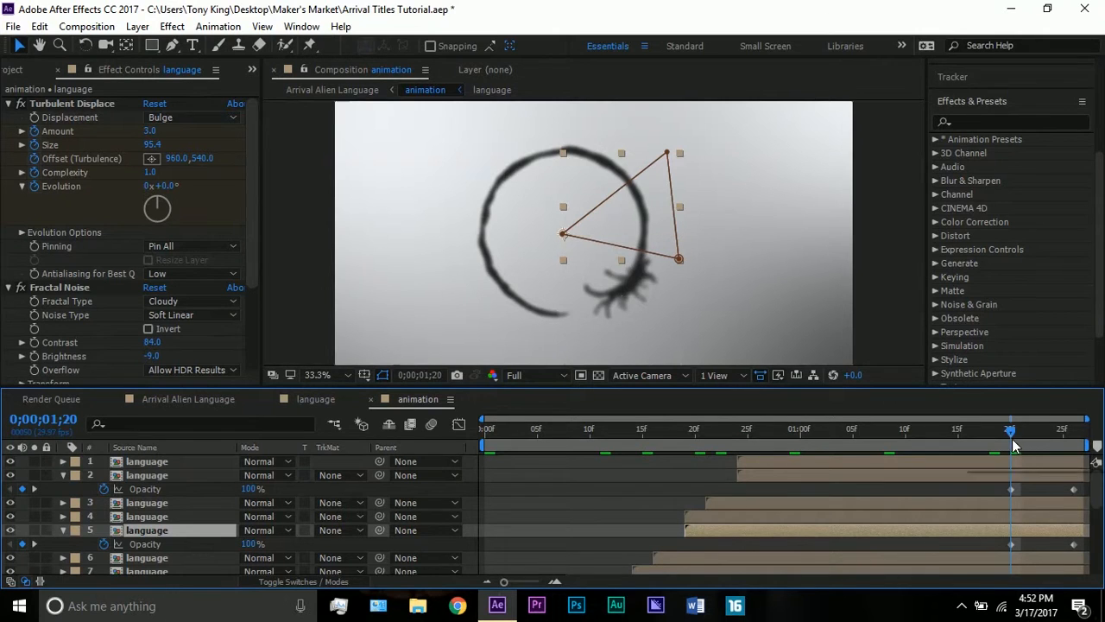
Follow the opacity fade to 0;00;01;26 and check which language layers form the upper-right ring segments
drag(1012, 438, 1062, 439)
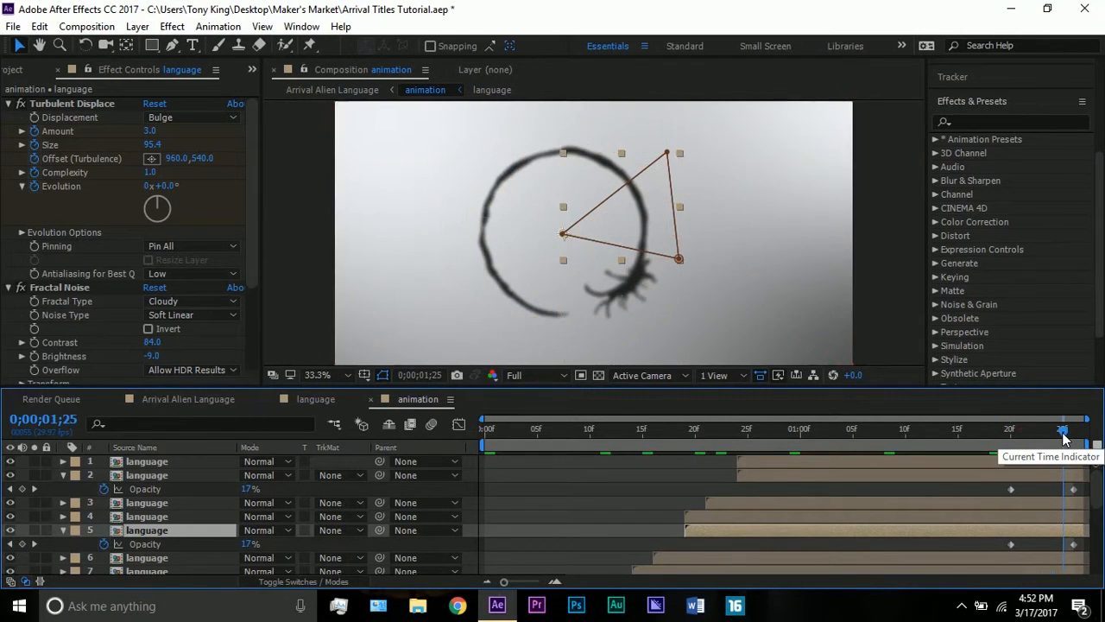
click(913, 475)
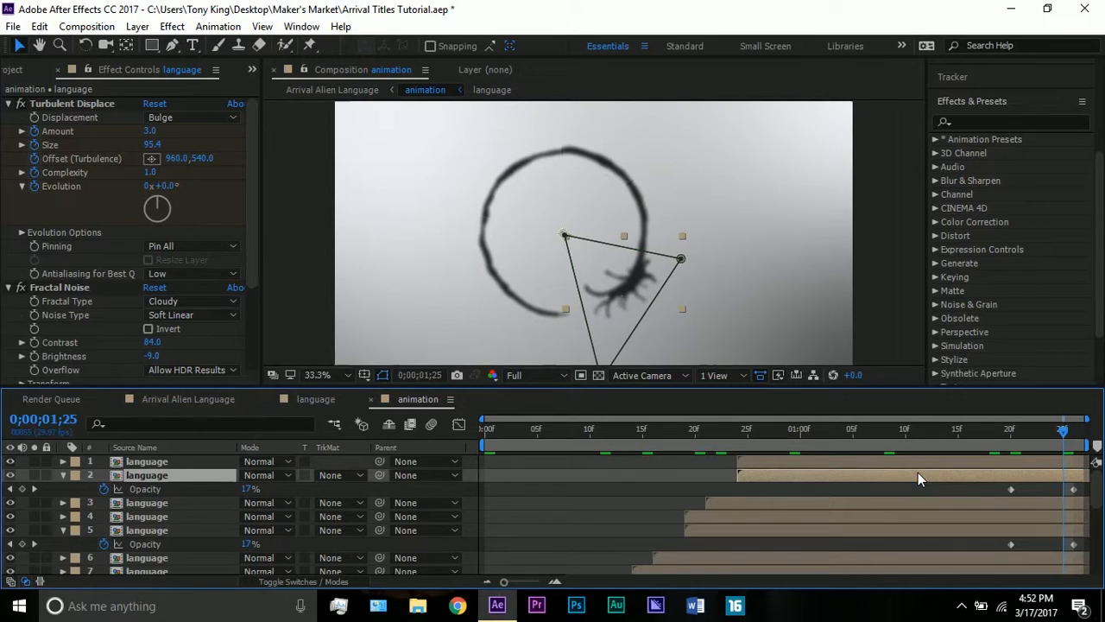
mouse_move(1067, 442)
mouse_down()
mouse_move(1010, 436)
mouse_move(1070, 434)
mouse_up()
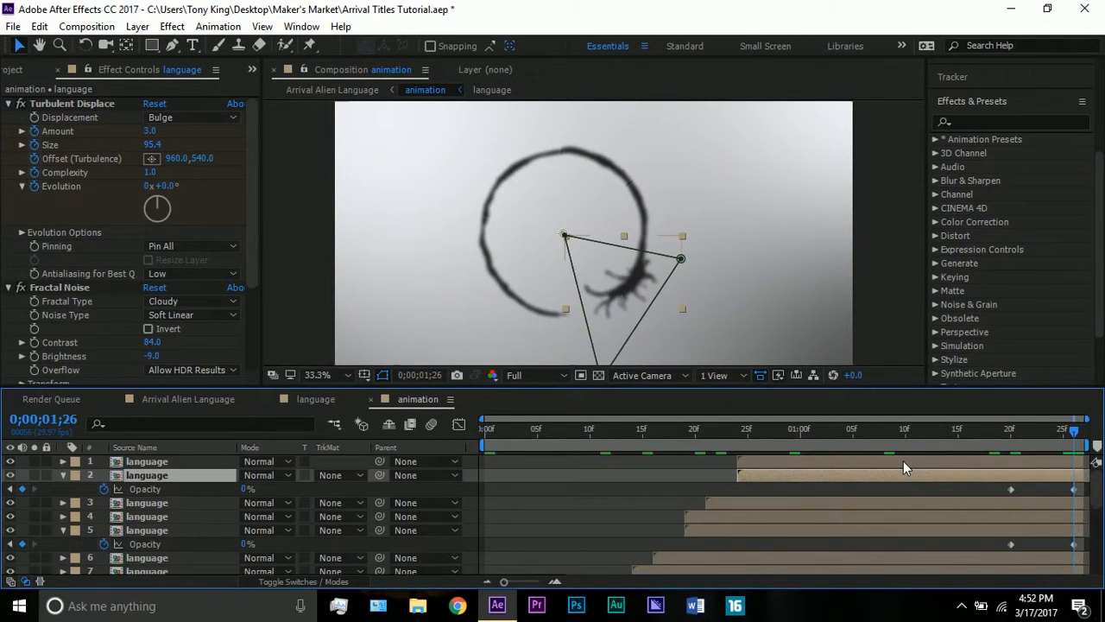
click(621, 190)
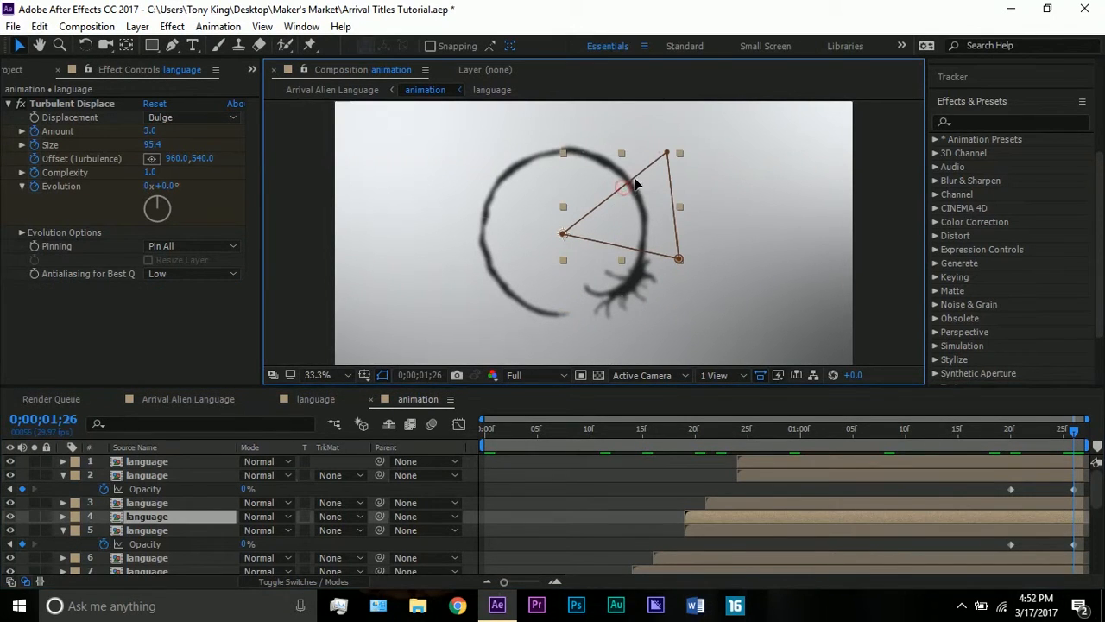
click(569, 144)
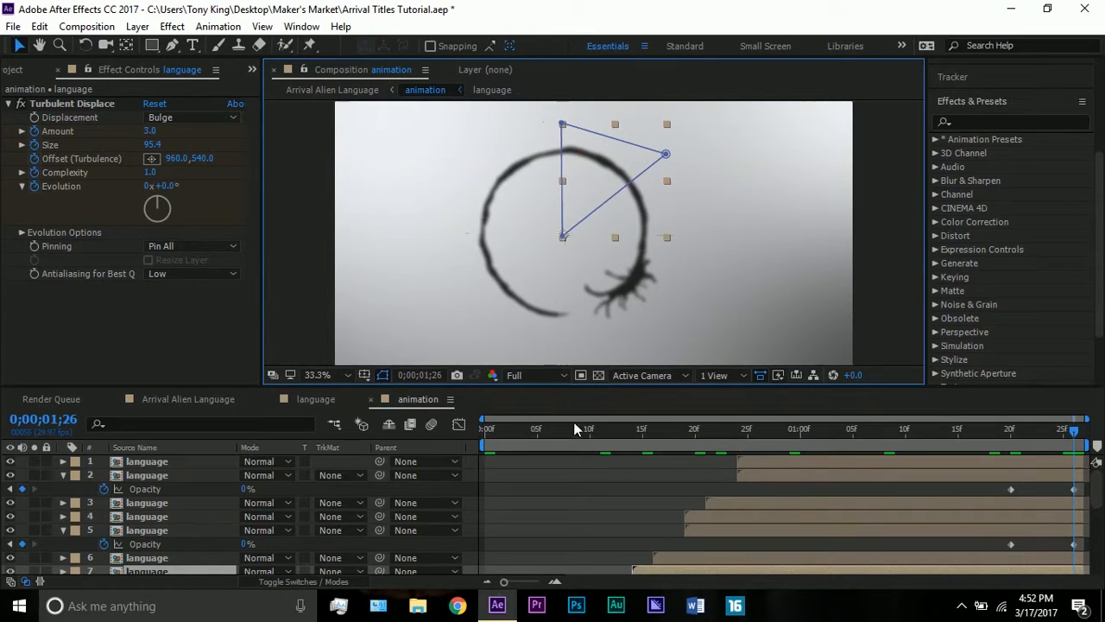
Hide the Pale Blue and Dark Gray solids in the animation composition and return to the Arrival Alien Language composition
click(181, 399)
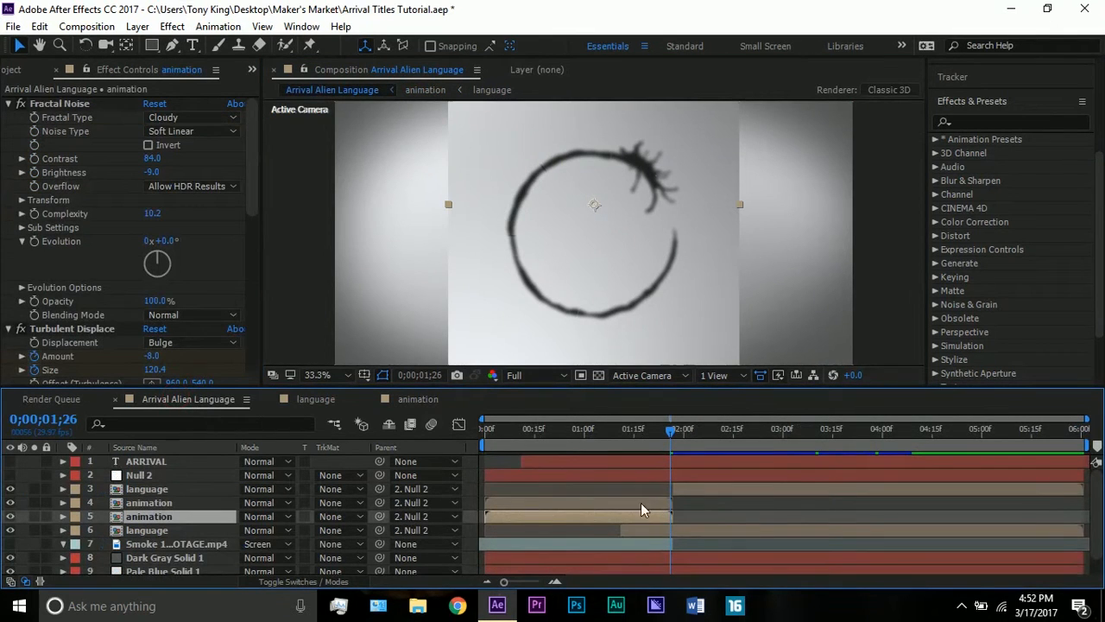
click(415, 399)
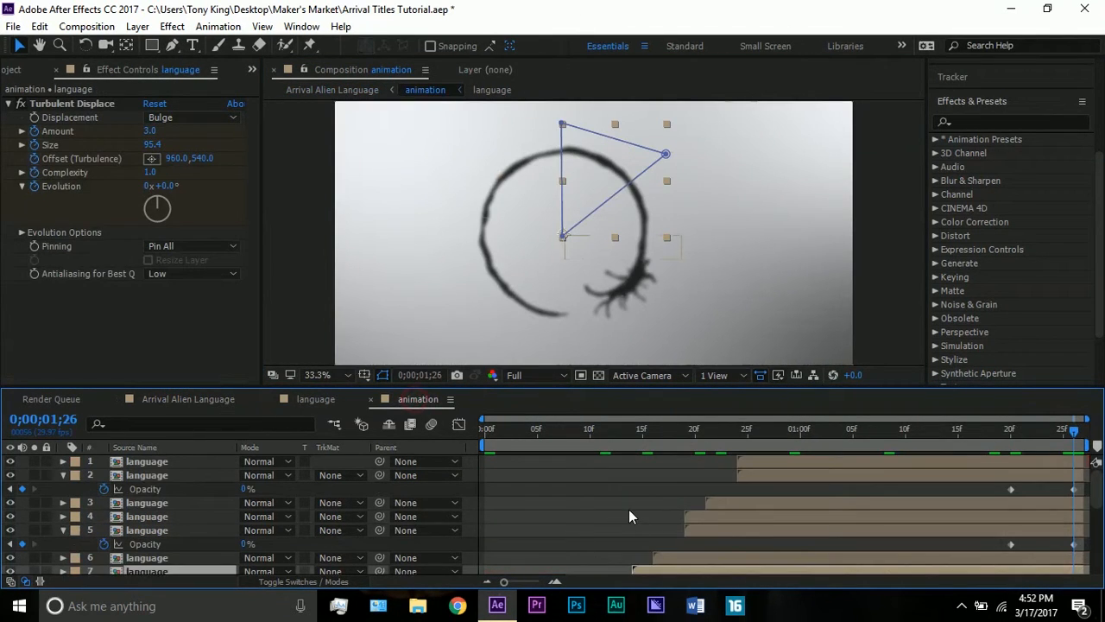
scroll(628, 509, down, 5)
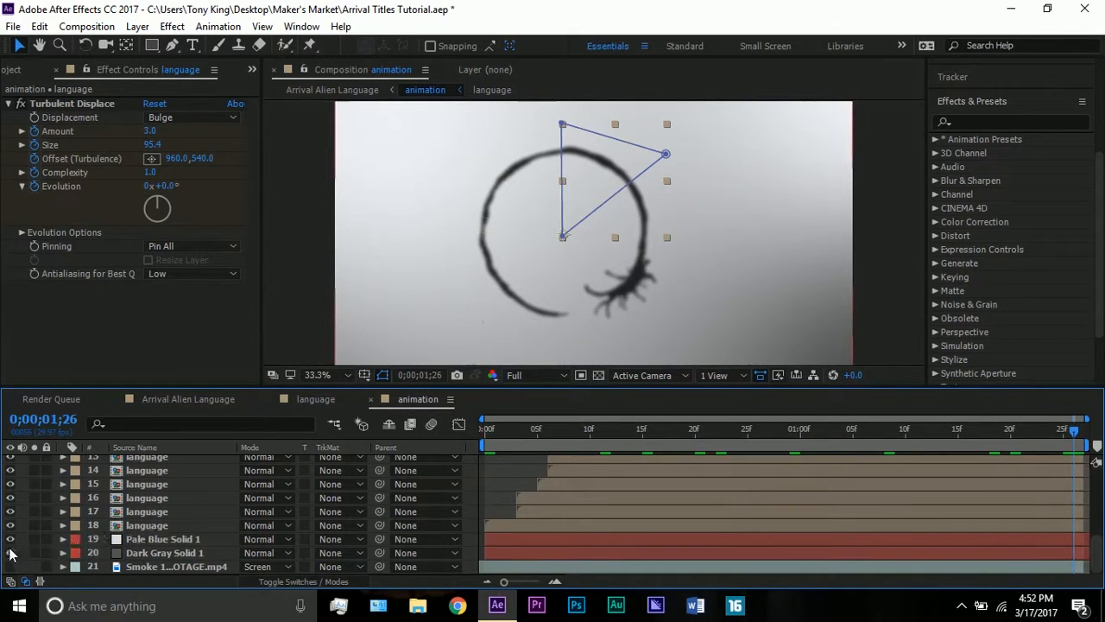
drag(11, 540, 10, 554)
click(188, 399)
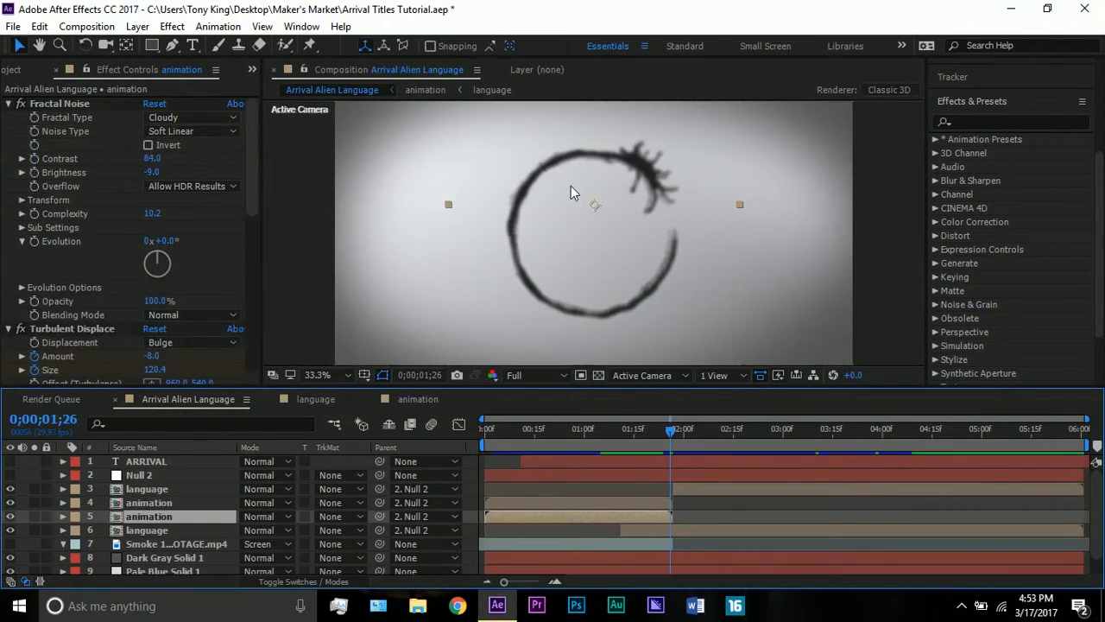
Examine the handover from animation layer 5 to language layer 3 around 0;00;01;27
click(694, 506)
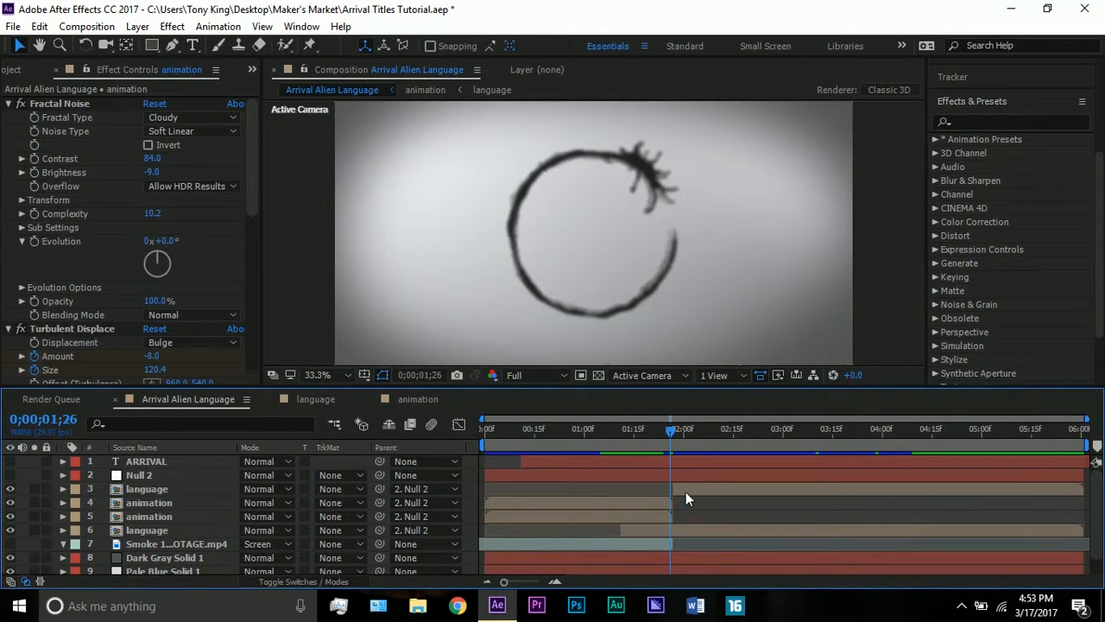
click(685, 491)
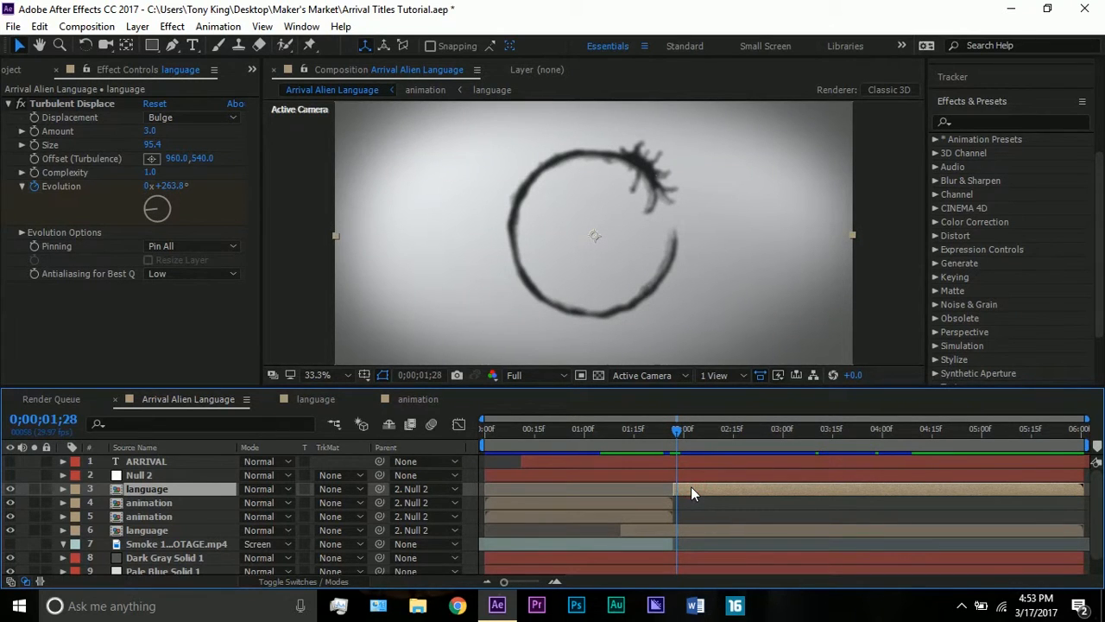
drag(678, 437, 674, 438)
click(606, 518)
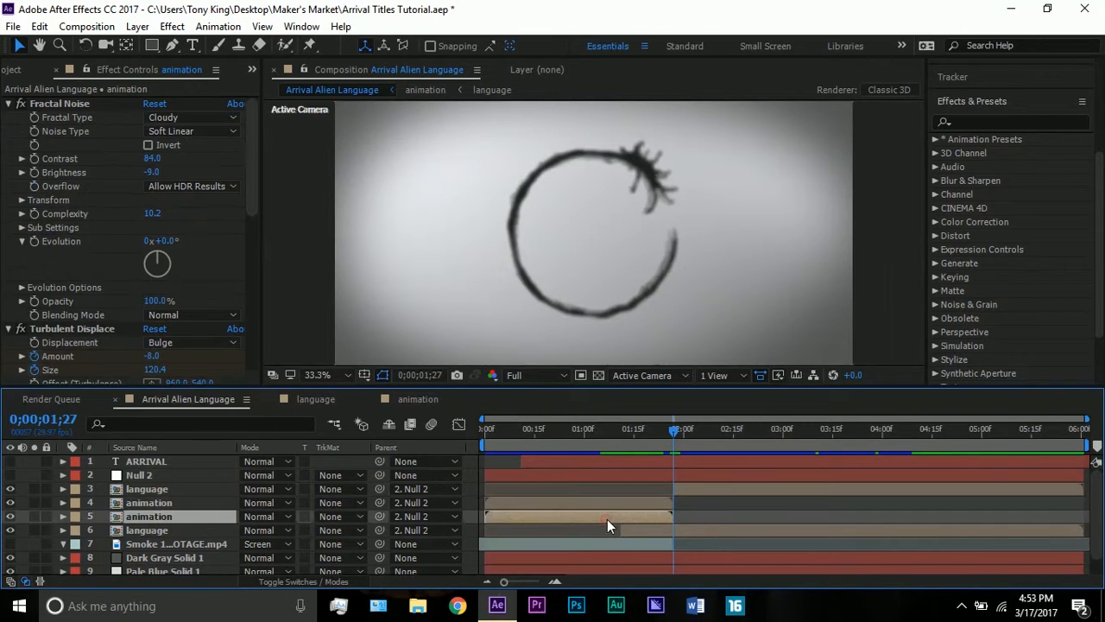
Compare the effects of language layers 3 and 6 at 0;00;02;01 and 0;00;02;03, including layer 6's Fractal Noise
drag(674, 438, 686, 438)
click(723, 530)
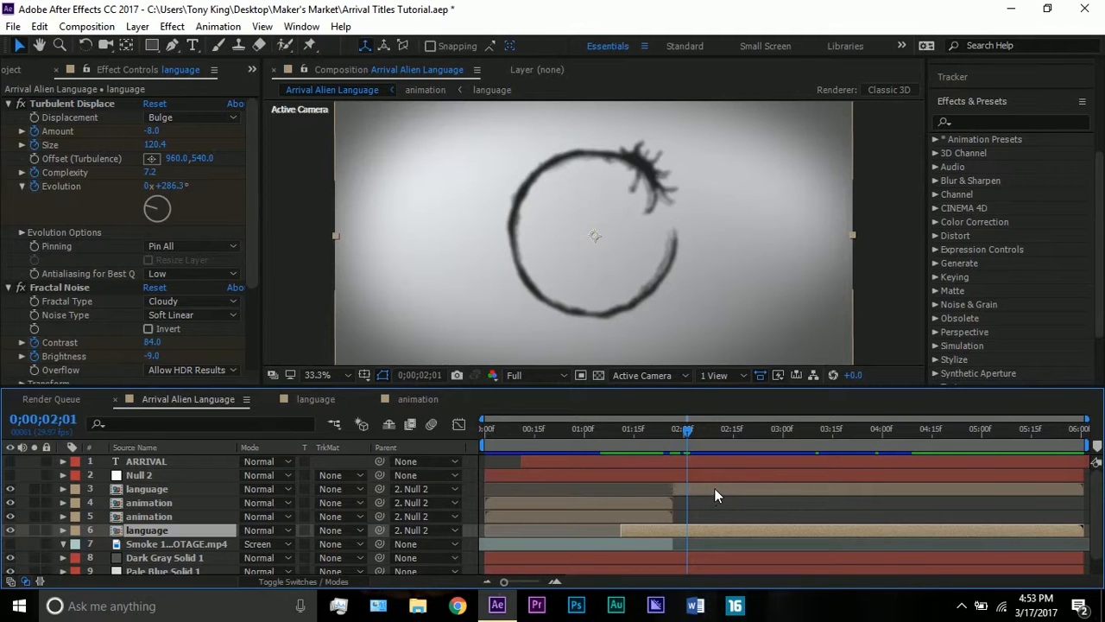
click(713, 493)
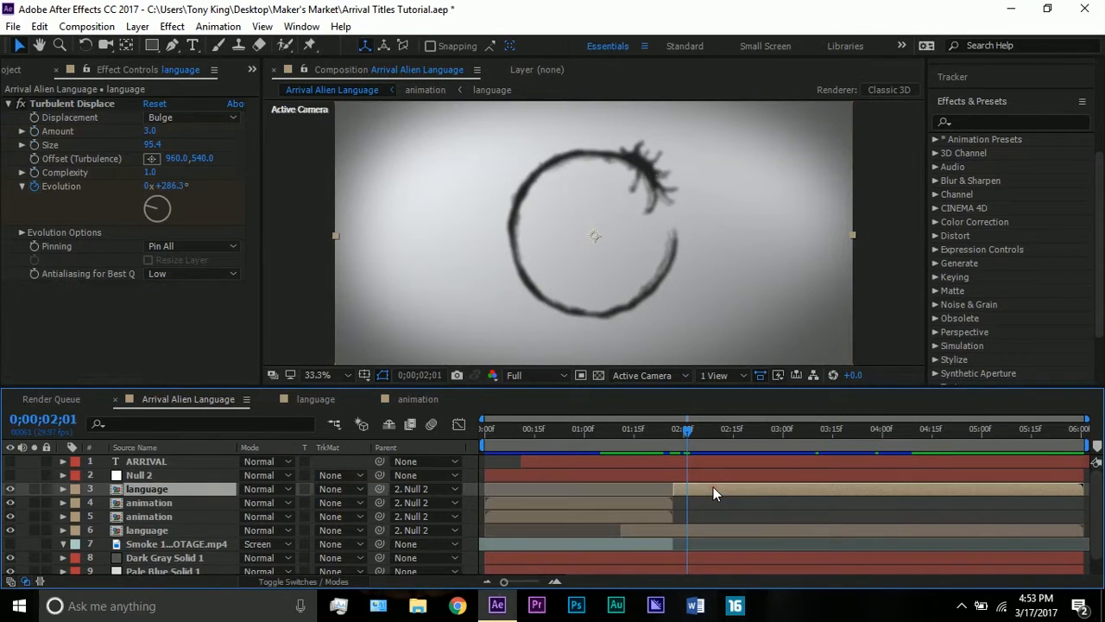
drag(688, 432, 694, 433)
click(723, 527)
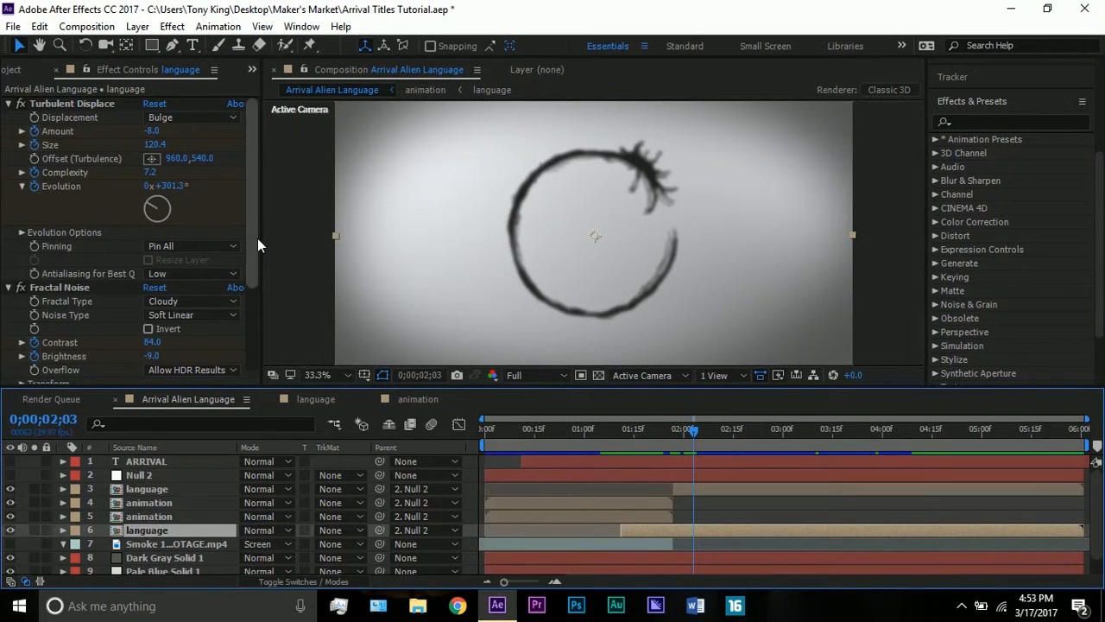
drag(254, 238, 264, 340)
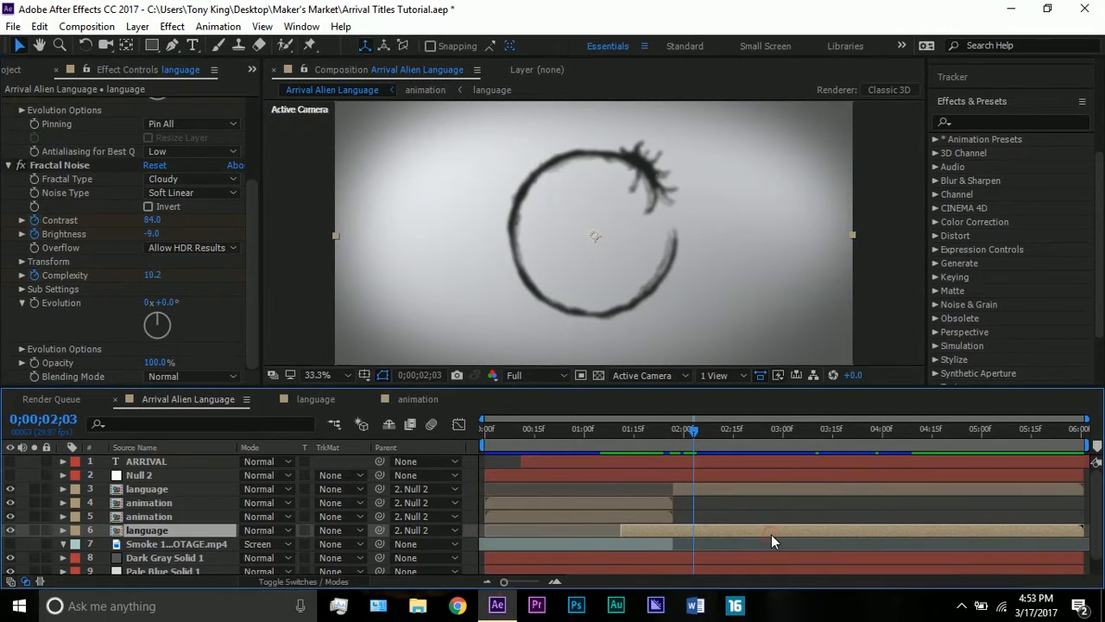
Reveal all keyframed properties of language layer 6 and review its effect and Opacity keyframes around 0;00;02;01
key(u)
scroll(760, 534, down, 3)
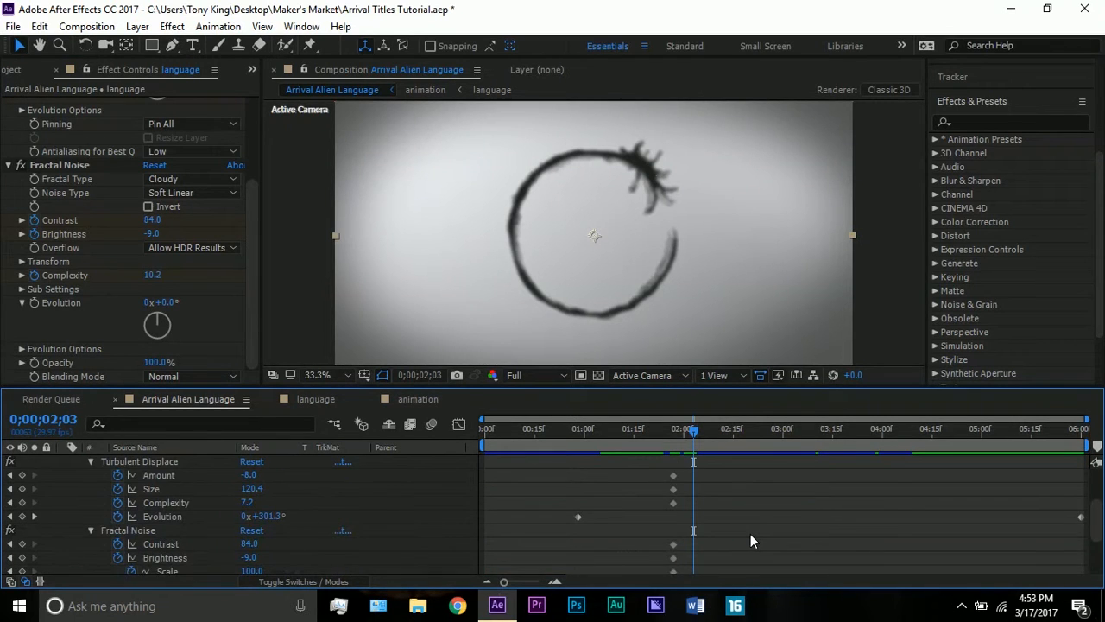
scroll(750, 540, down, 1)
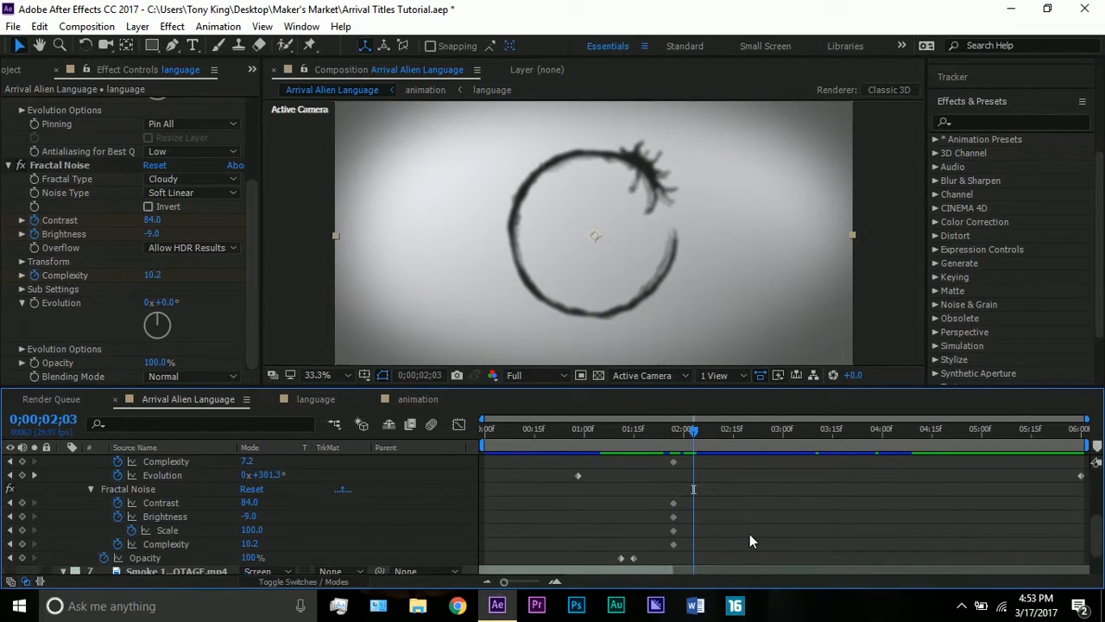
click(681, 434)
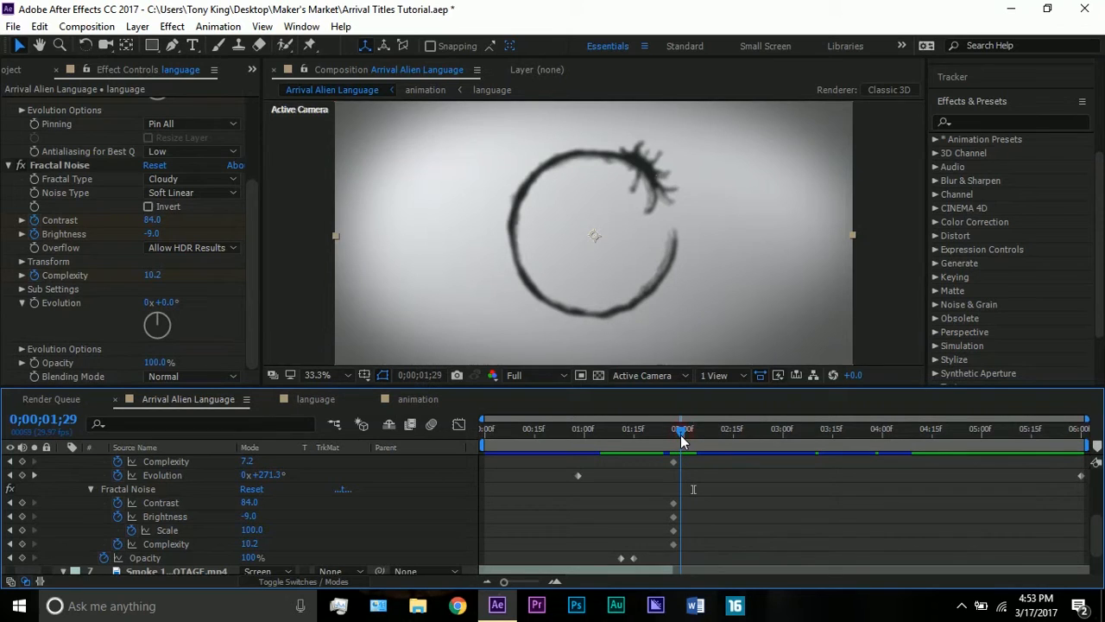
drag(681, 436, 688, 436)
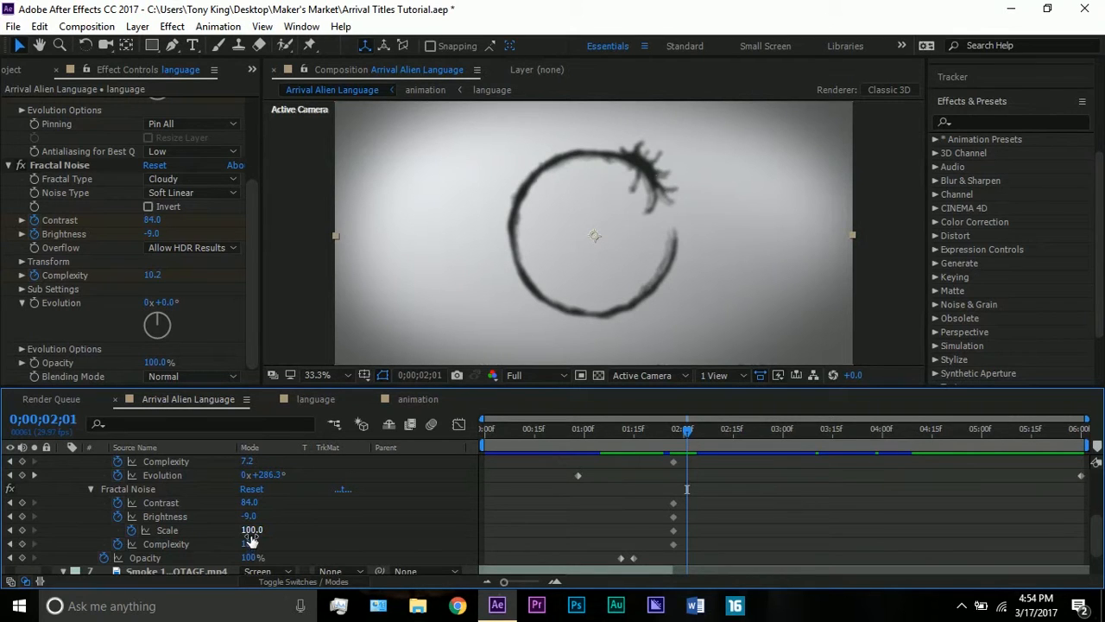
scroll(302, 535, up, 1)
scroll(302, 534, up, 2)
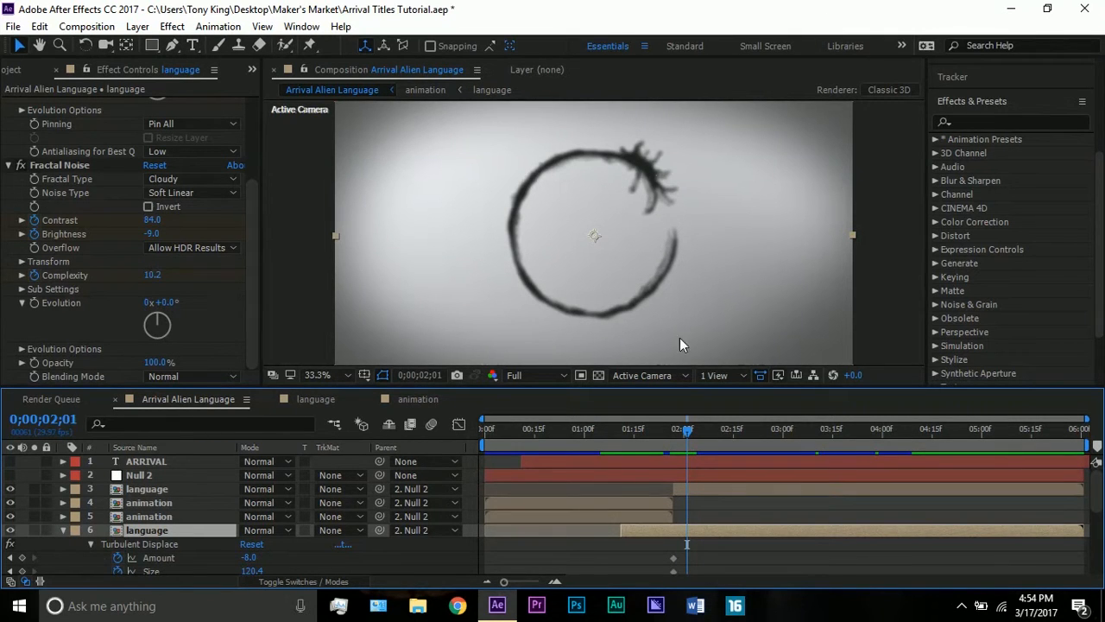
Compare the Turbulent Displace settings of language layers 6 and 3, collapsing layer 6's properties
scroll(164, 231, up, 4)
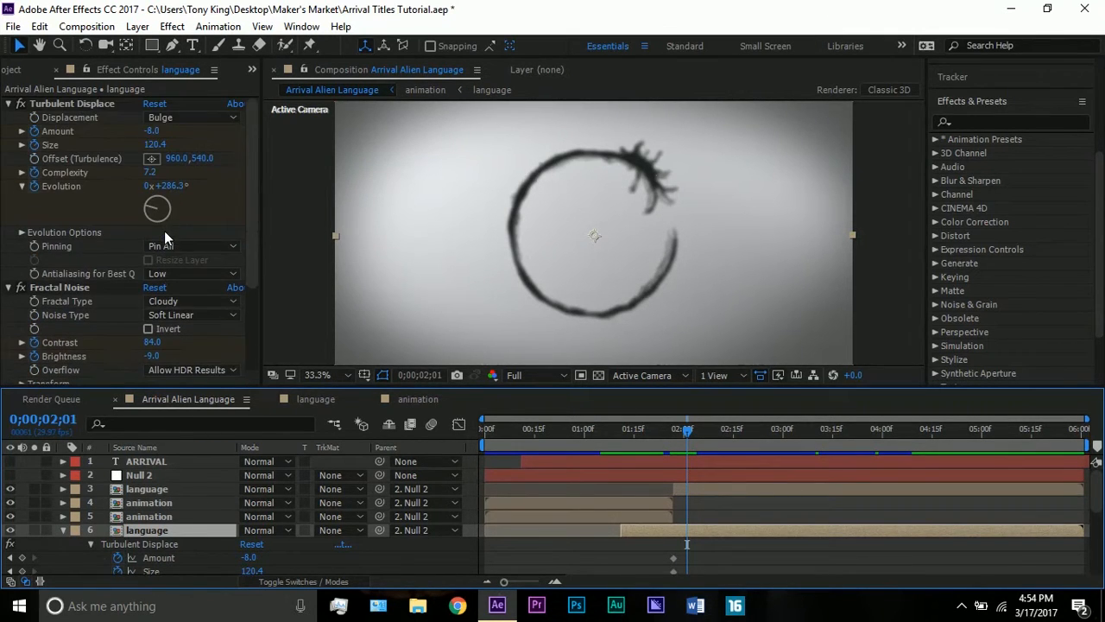
click(692, 487)
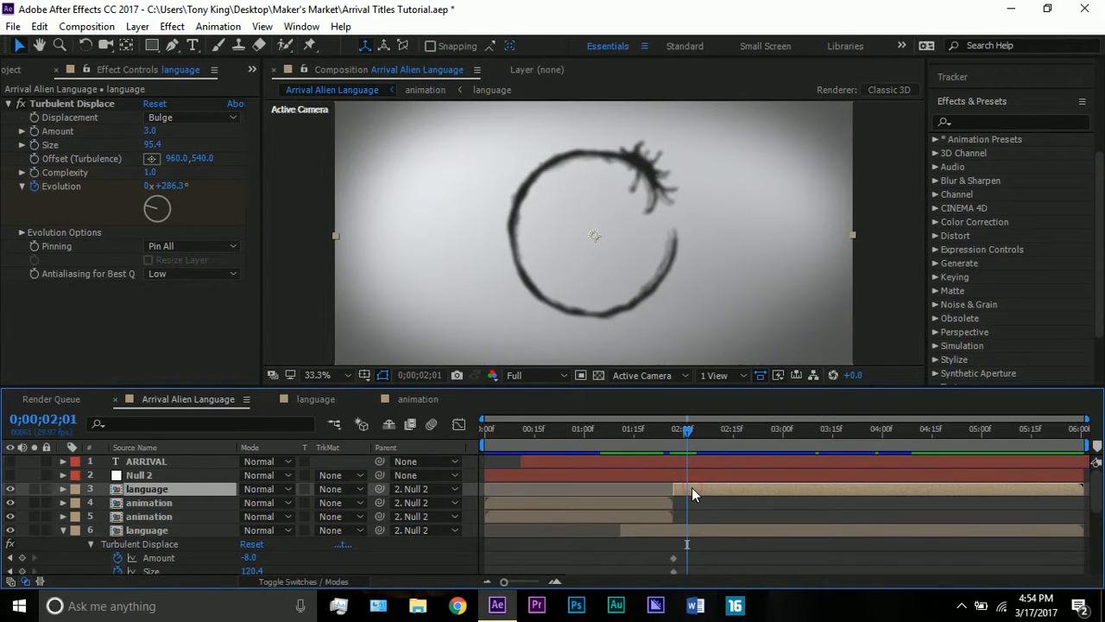
click(61, 529)
click(194, 533)
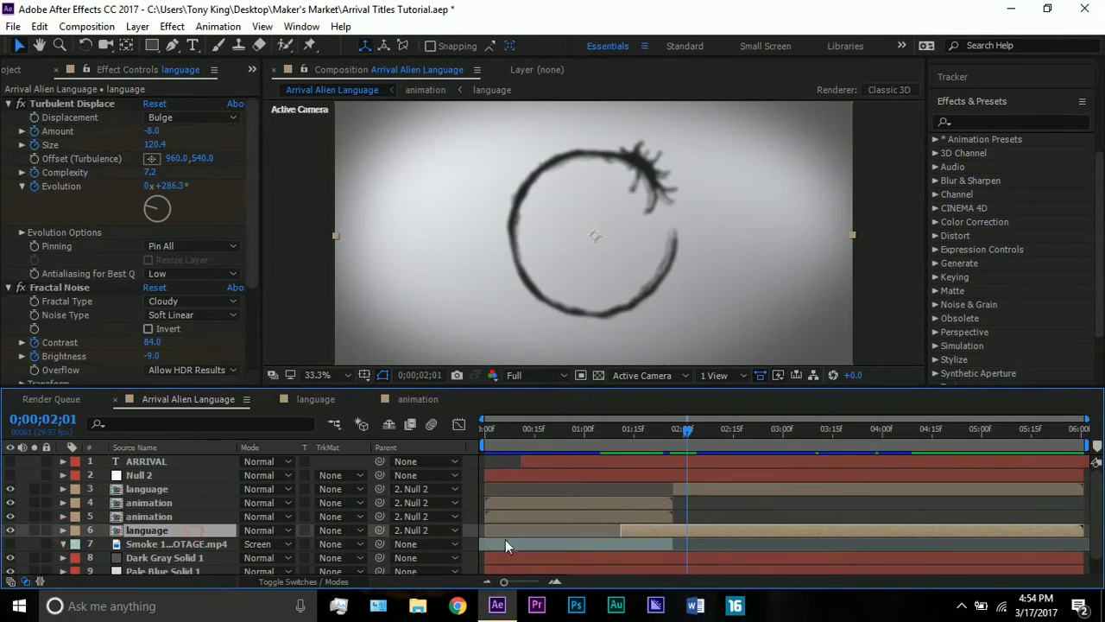
click(691, 492)
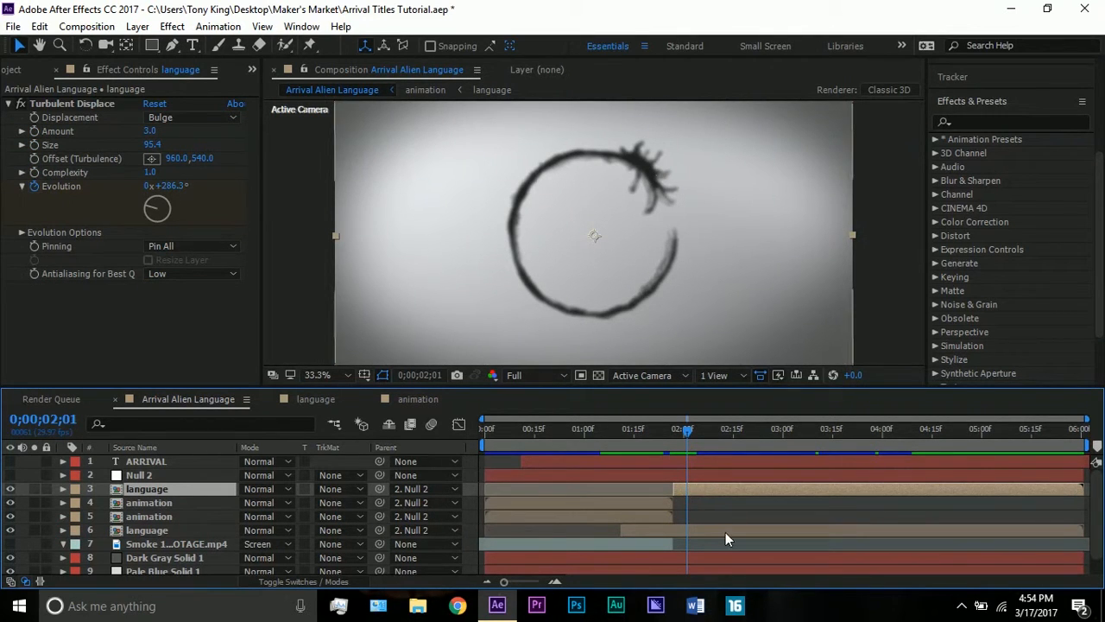
Go to 0;00;01;28 and review language layer 6's Turbulent Displace settings and its keyframes again
drag(689, 440, 677, 440)
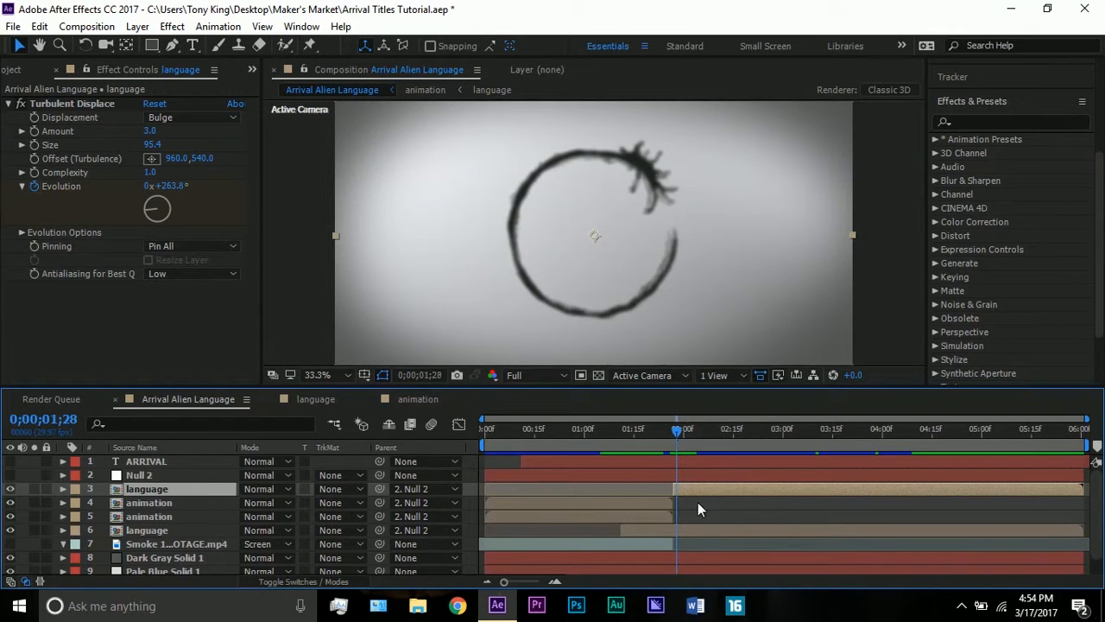
click(709, 525)
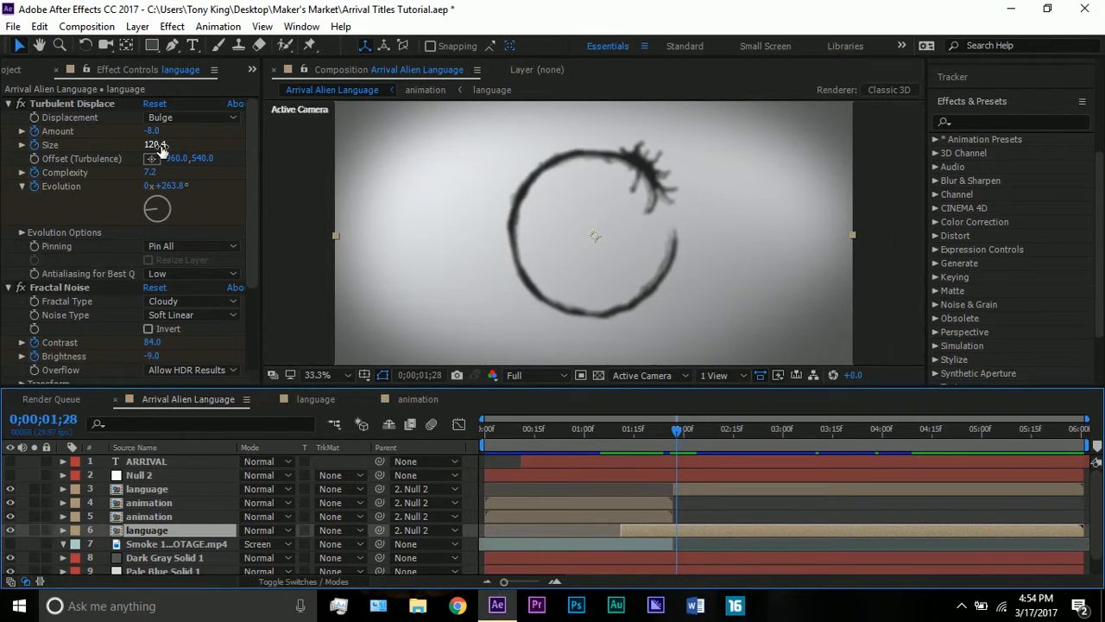
drag(161, 148, 152, 148)
key(u)
scroll(656, 486, down, 3)
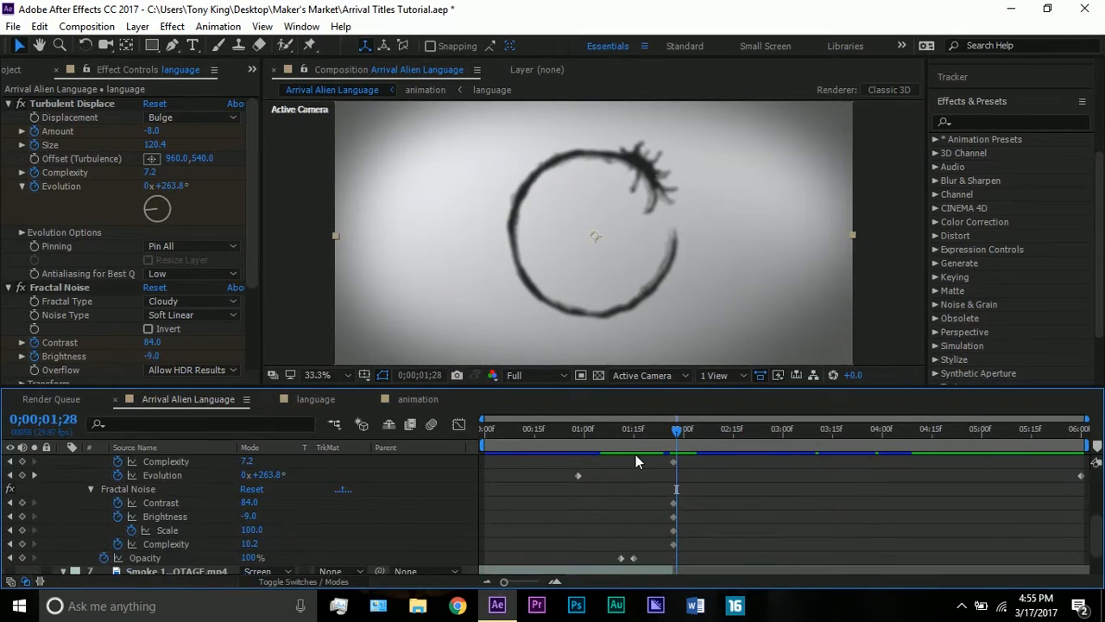
Check language layer 6's Turbulent Displace Evolution keyframes at 0;00;00;28 and 0;00;06;00
click(577, 432)
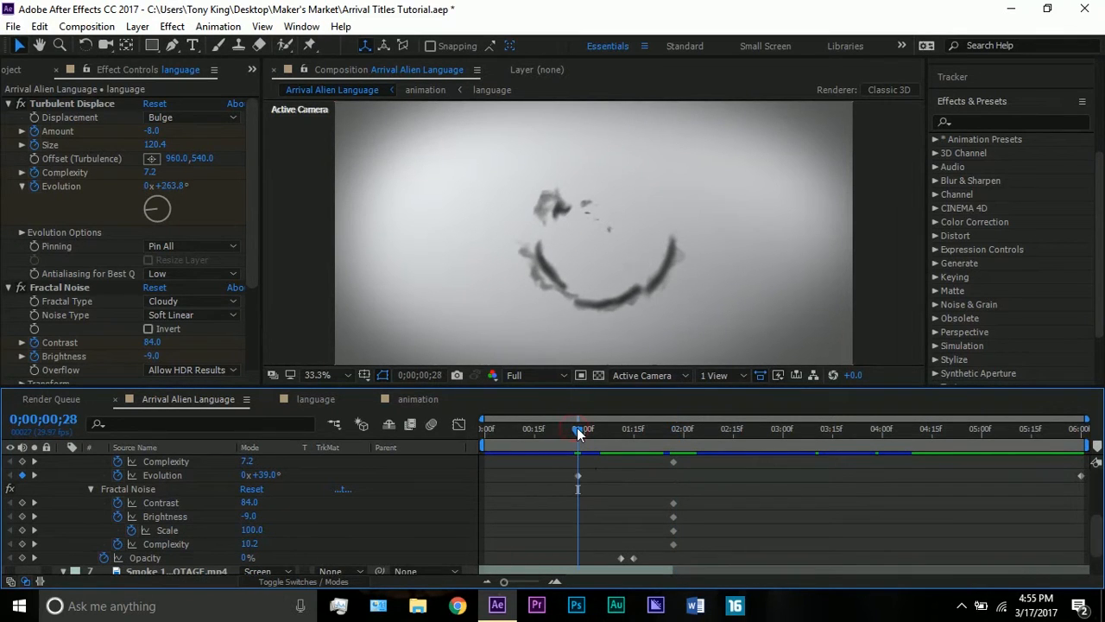
click(576, 476)
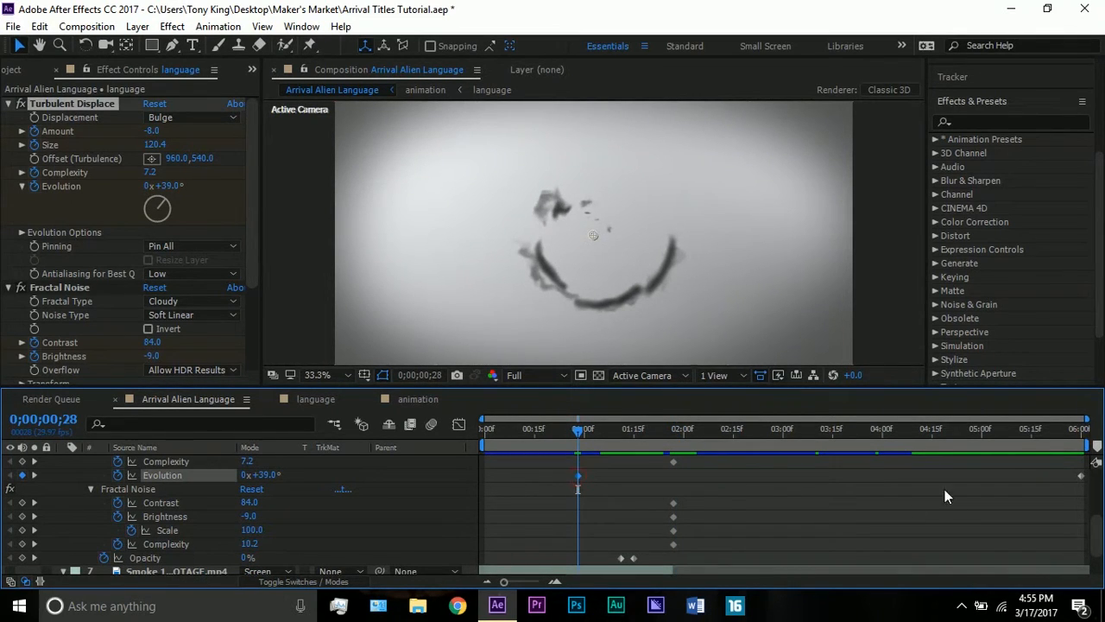
drag(1061, 435, 1086, 432)
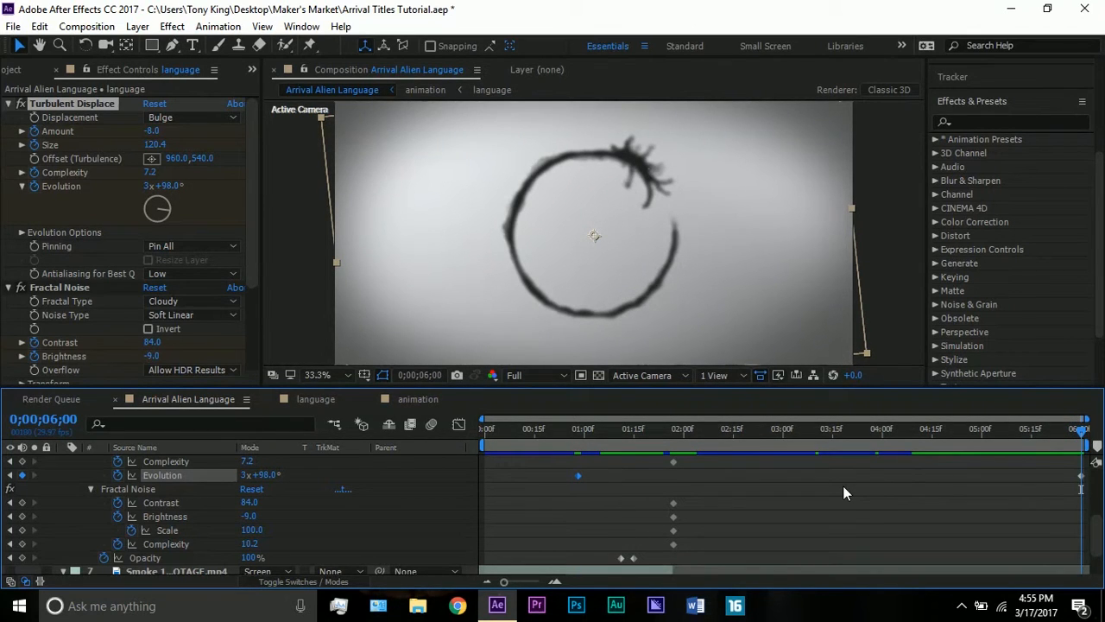
scroll(844, 486, up, 2)
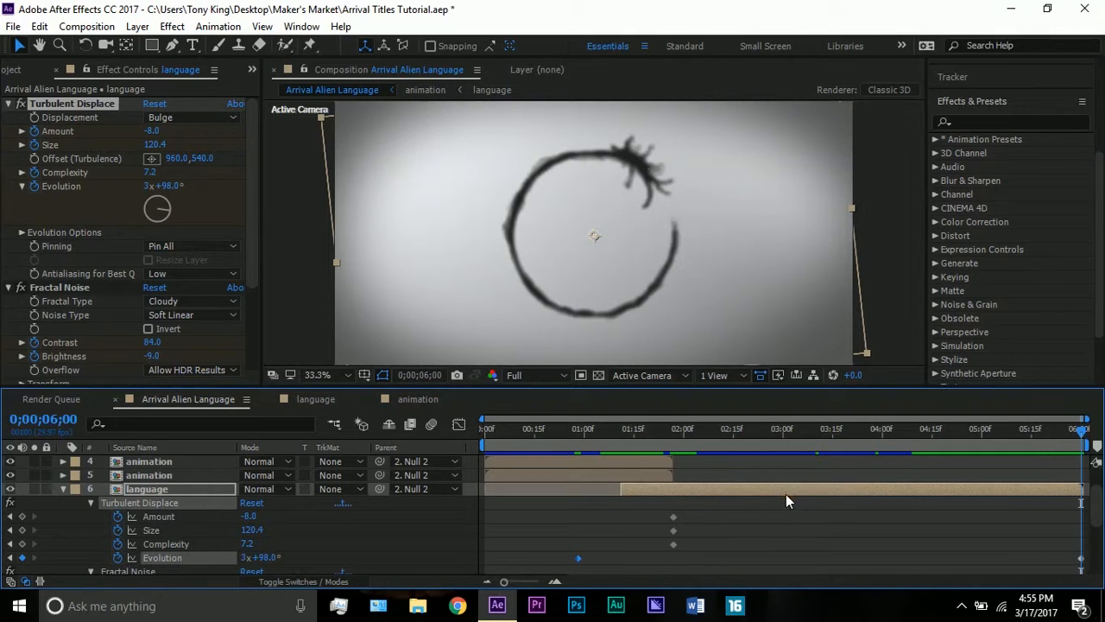
Review language layer 6's Turbulent Displace, Fractal Noise and Opacity keyframes, then collapse the layer at 0;00;02;01
scroll(765, 467, down, 1)
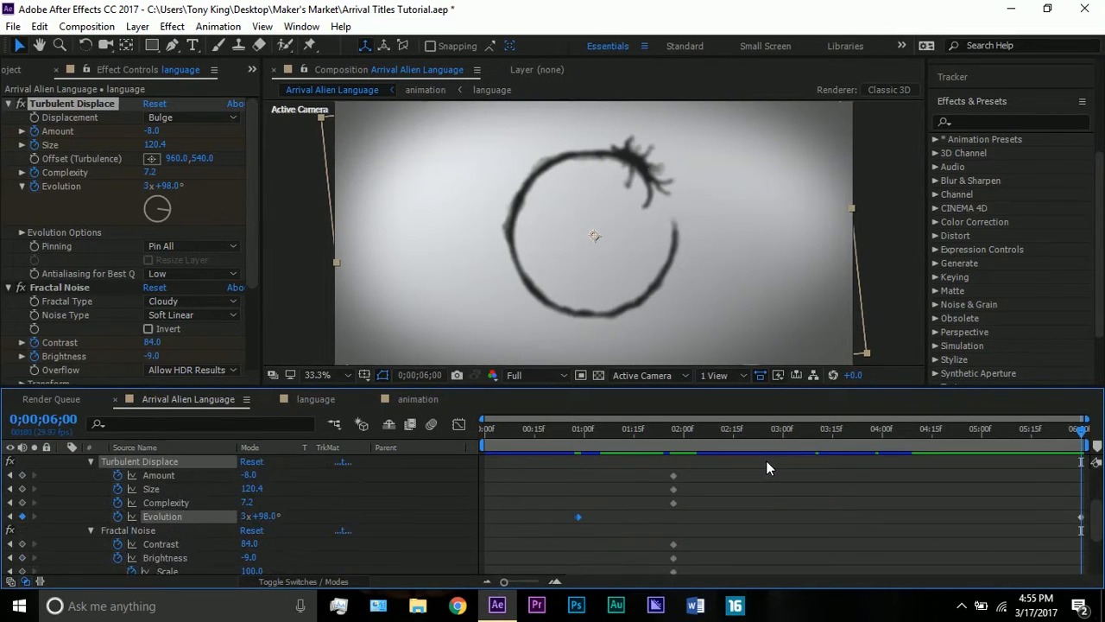
scroll(766, 467, down, 1)
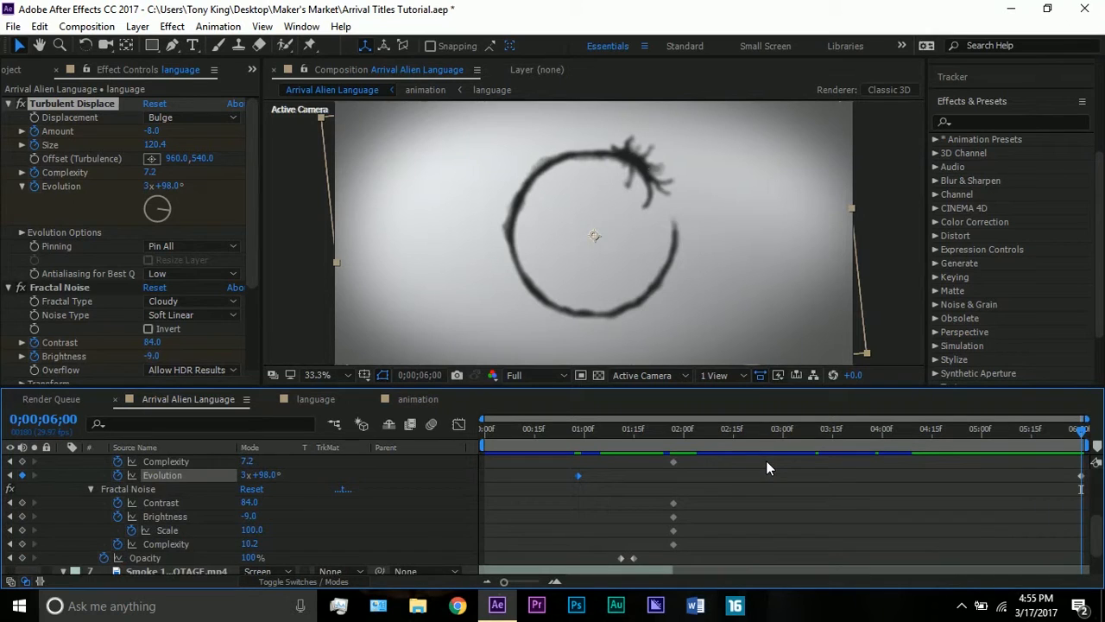
scroll(766, 467, up, 3)
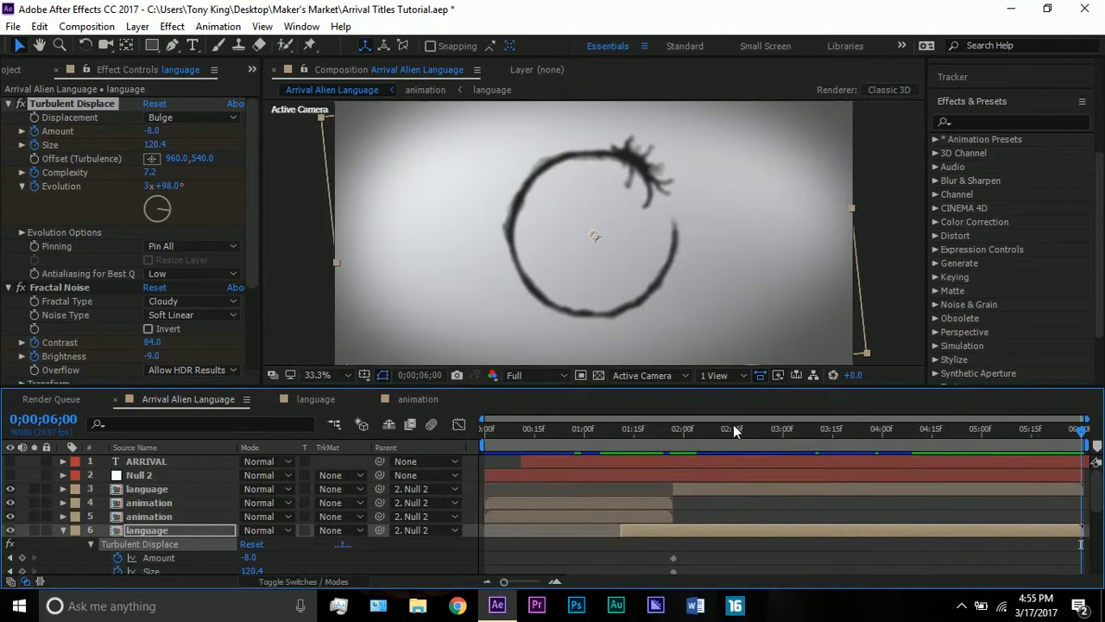
click(685, 428)
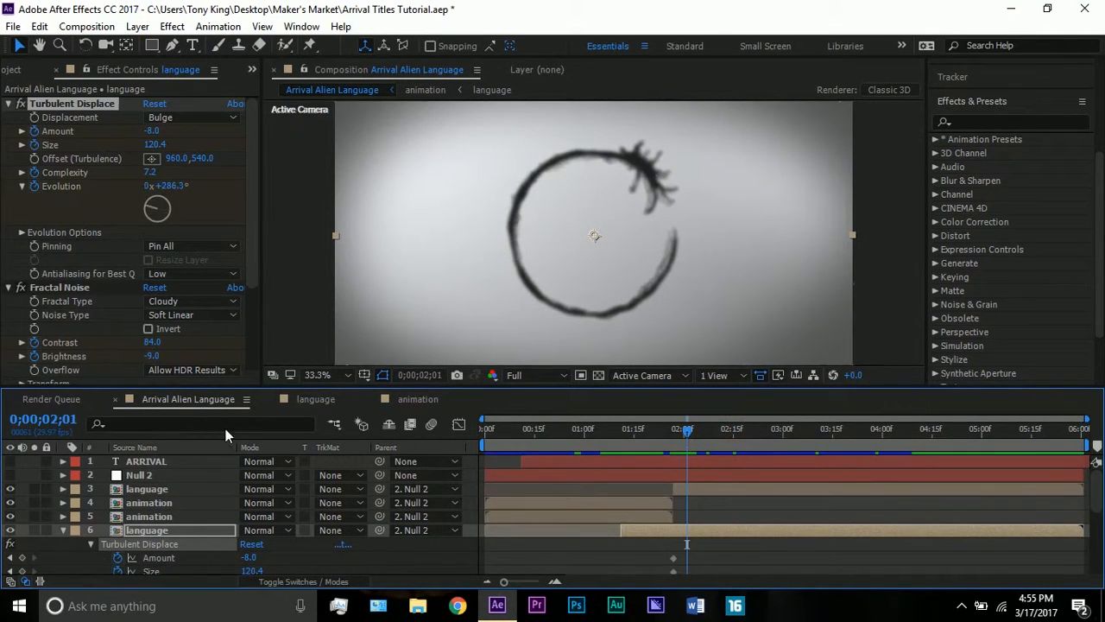
click(63, 530)
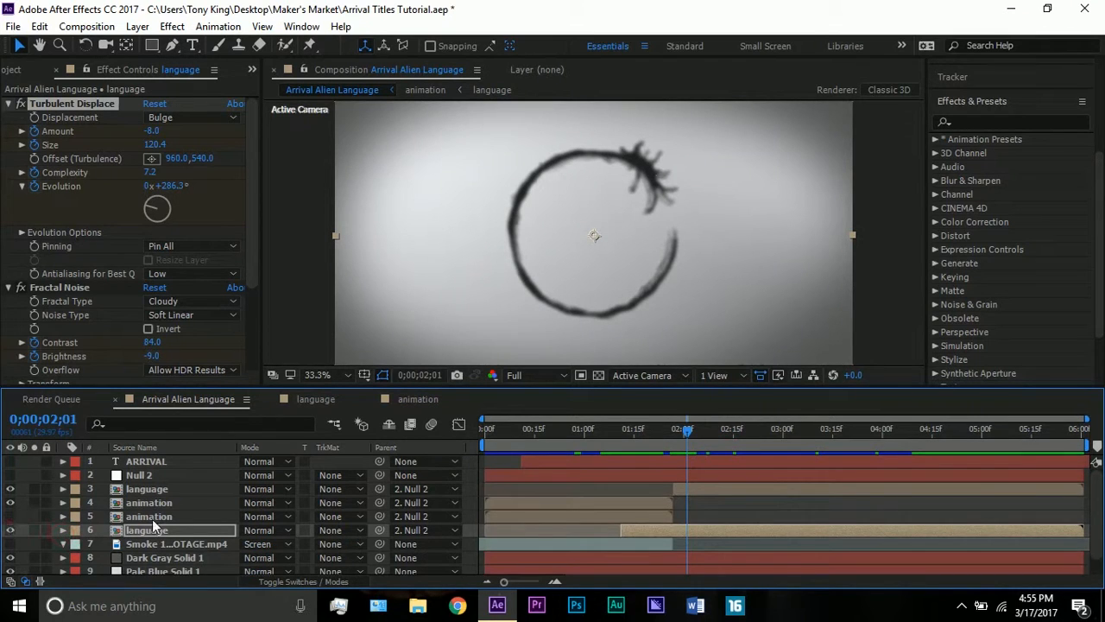
With animation layer 5 hidden, preview the ink circle between 0;00;01;08 and 0;00;02;06, ending at 0;00;01;22
click(663, 432)
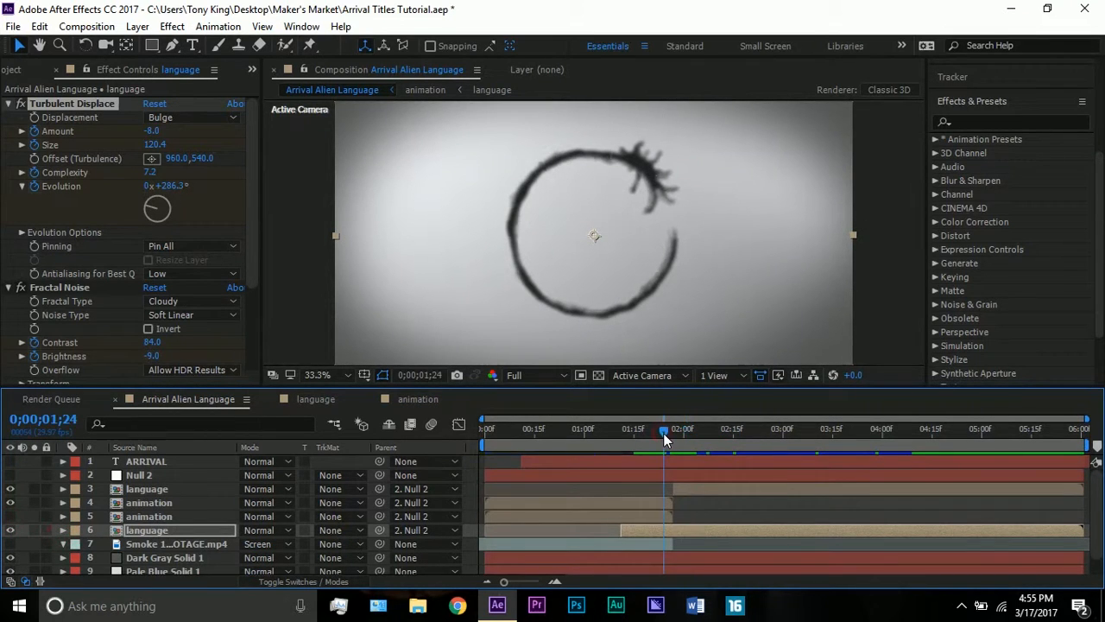
click(611, 434)
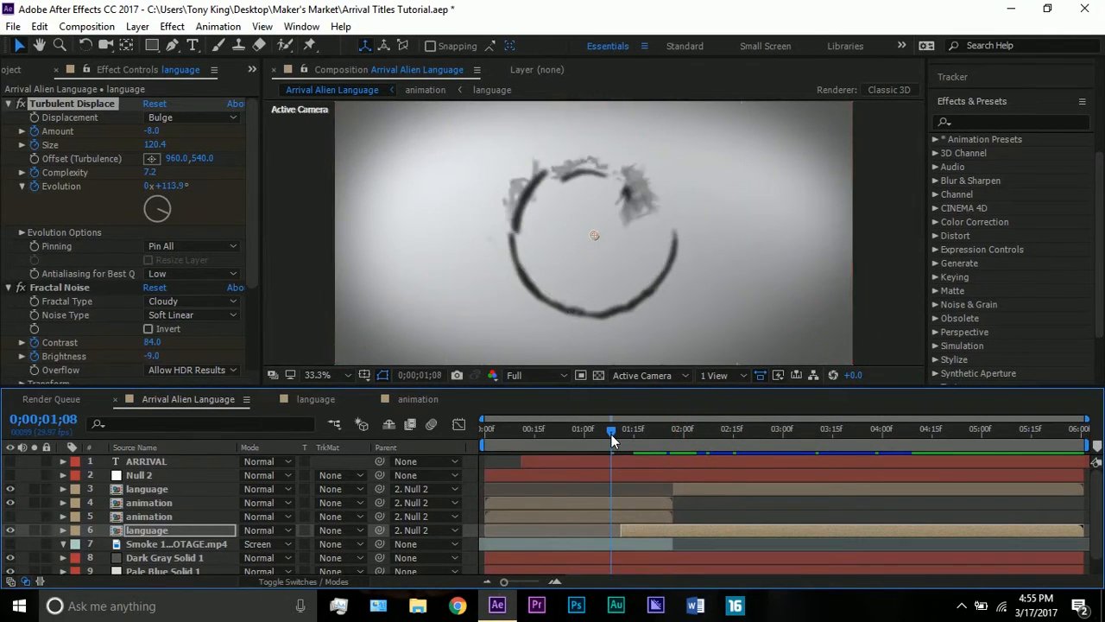
drag(611, 434, 702, 435)
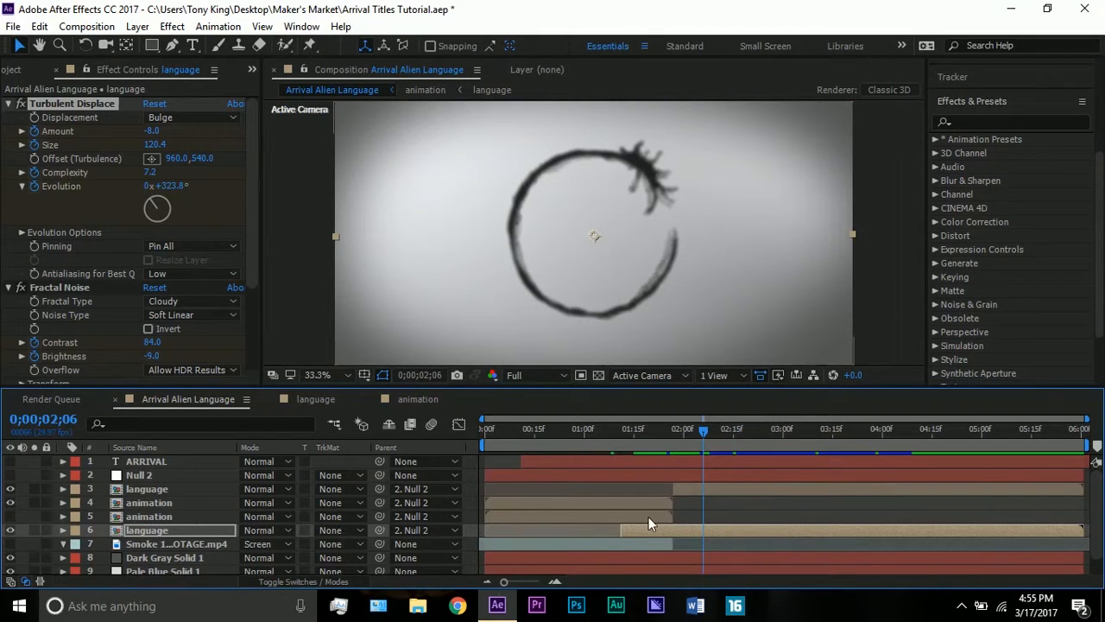
click(657, 442)
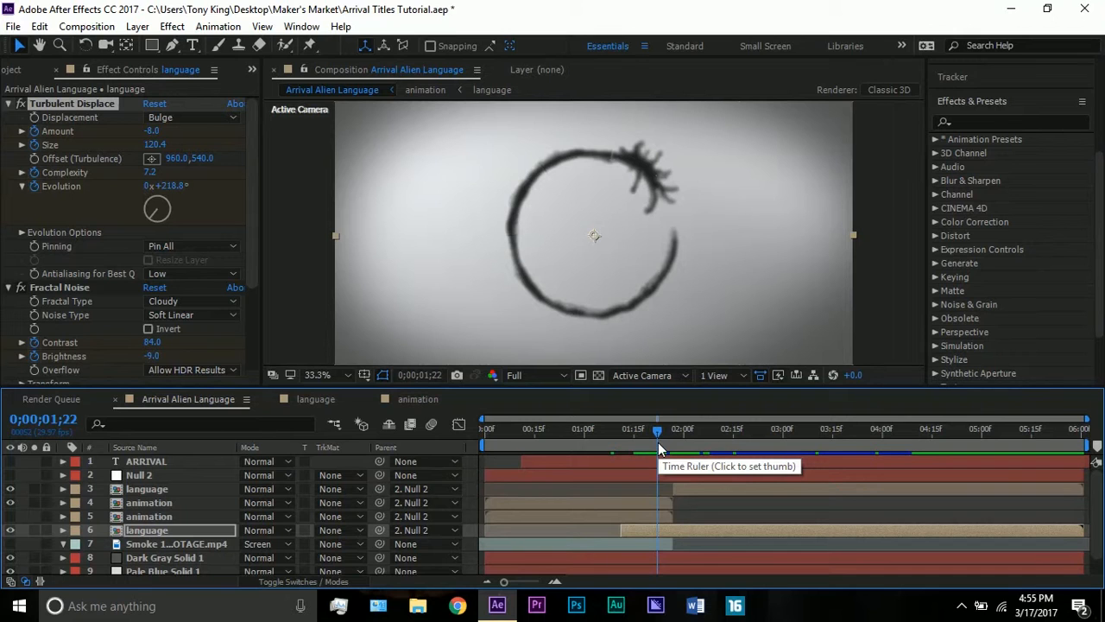
Check the nested animation composition, return to Arrival Alien Language and make animation layer 5 visible
click(171, 517)
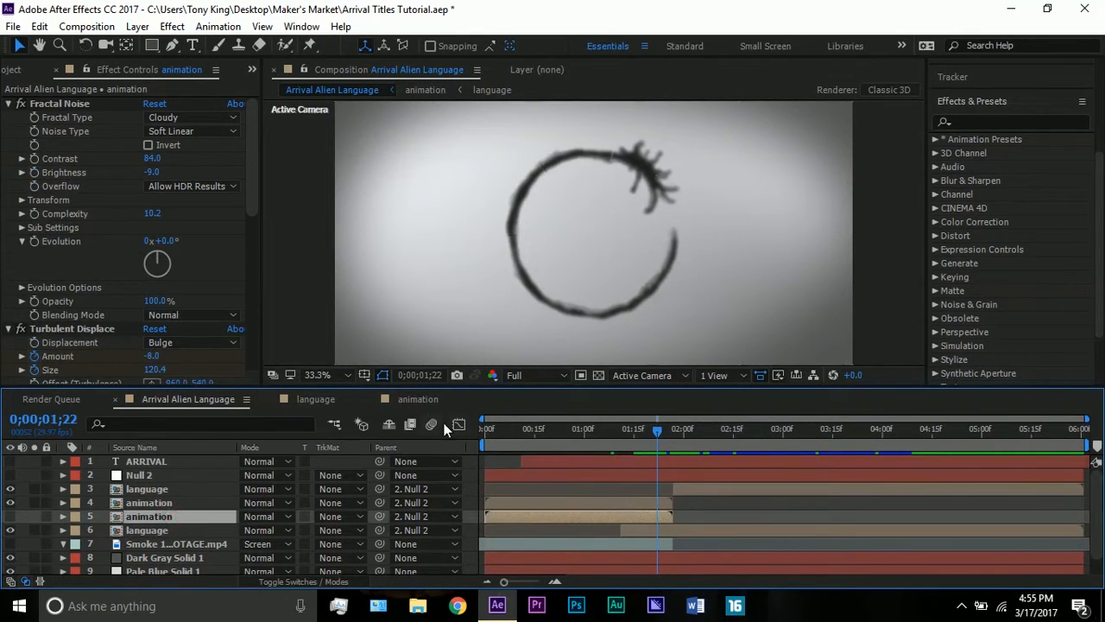
click(418, 399)
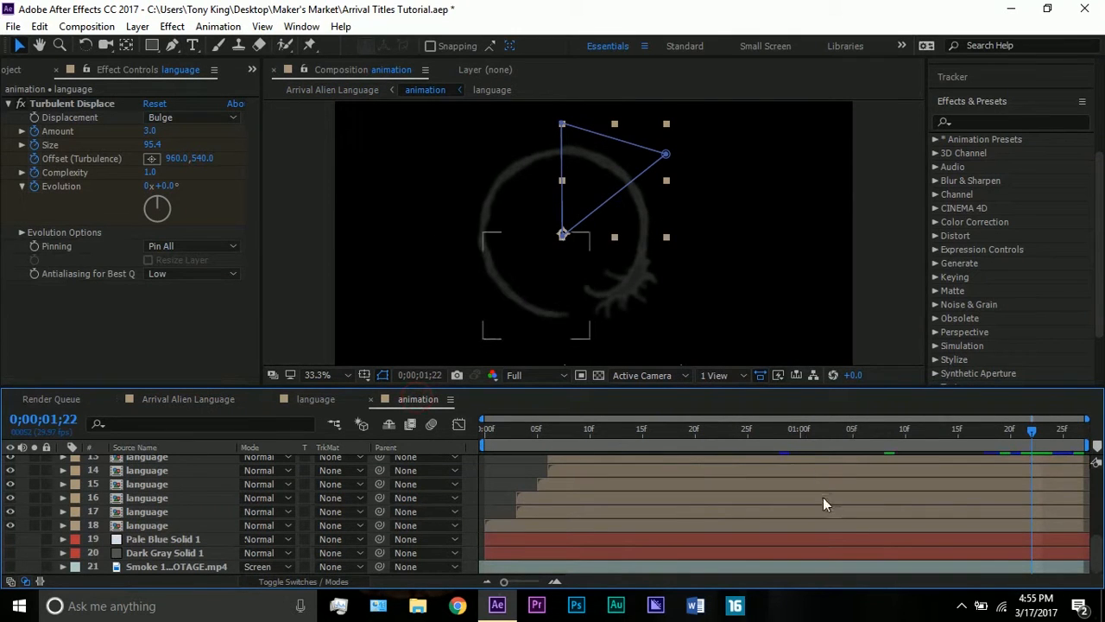
click(238, 396)
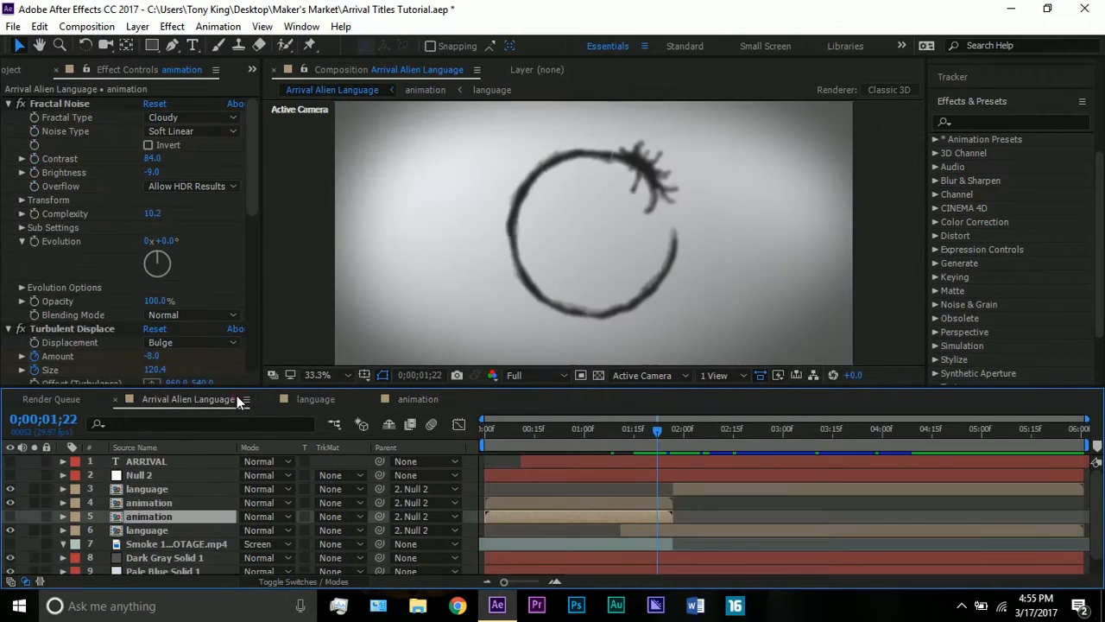
click(10, 516)
click(174, 515)
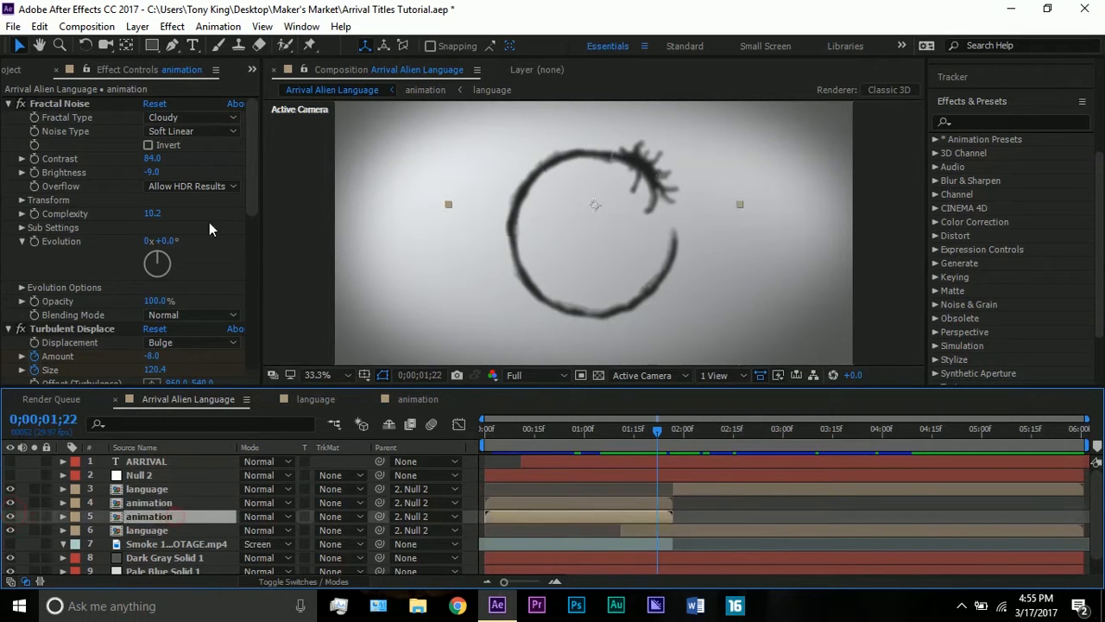
Review the Fractal Noise, Turbulent Displace and Hue/Saturation settings applied to animation layer 5
scroll(244, 187, down, 5)
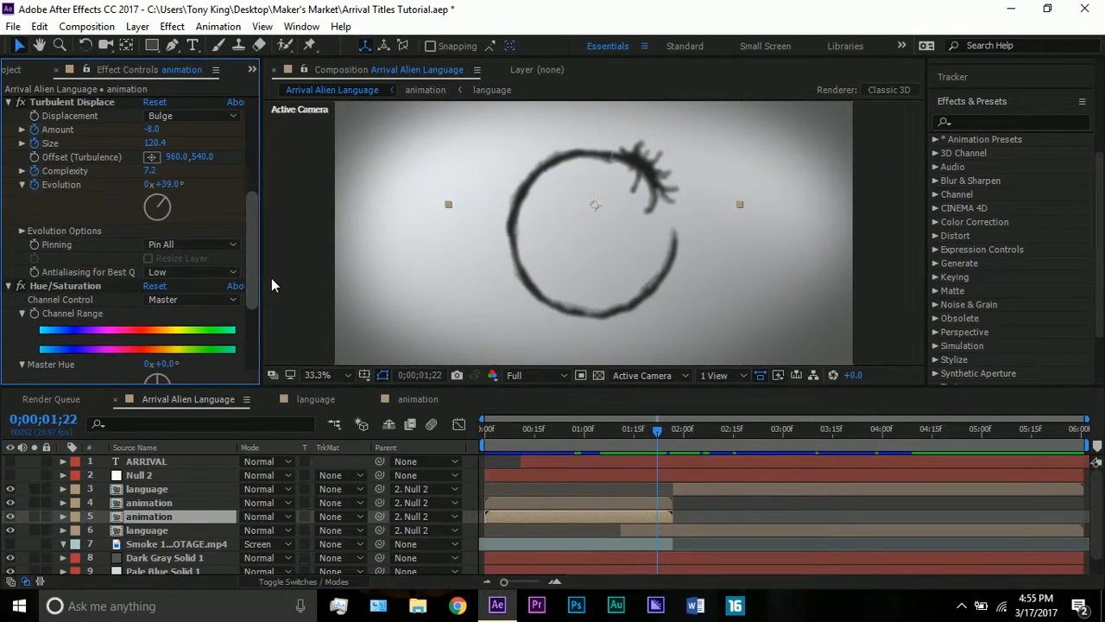
scroll(271, 281, down, 3)
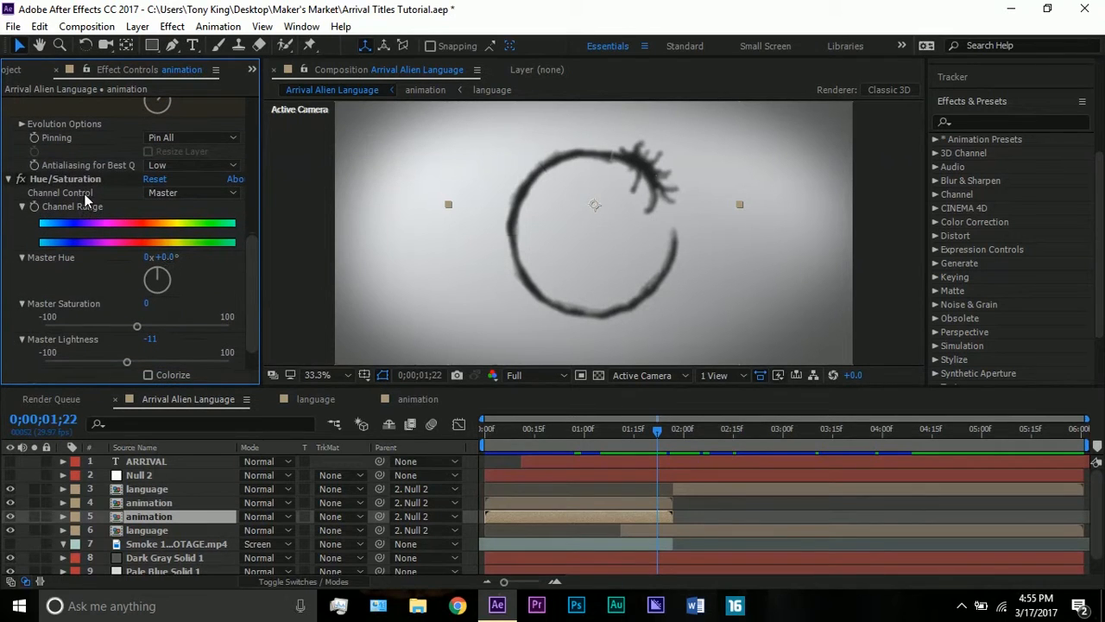
click(85, 180)
scroll(84, 185, up, 5)
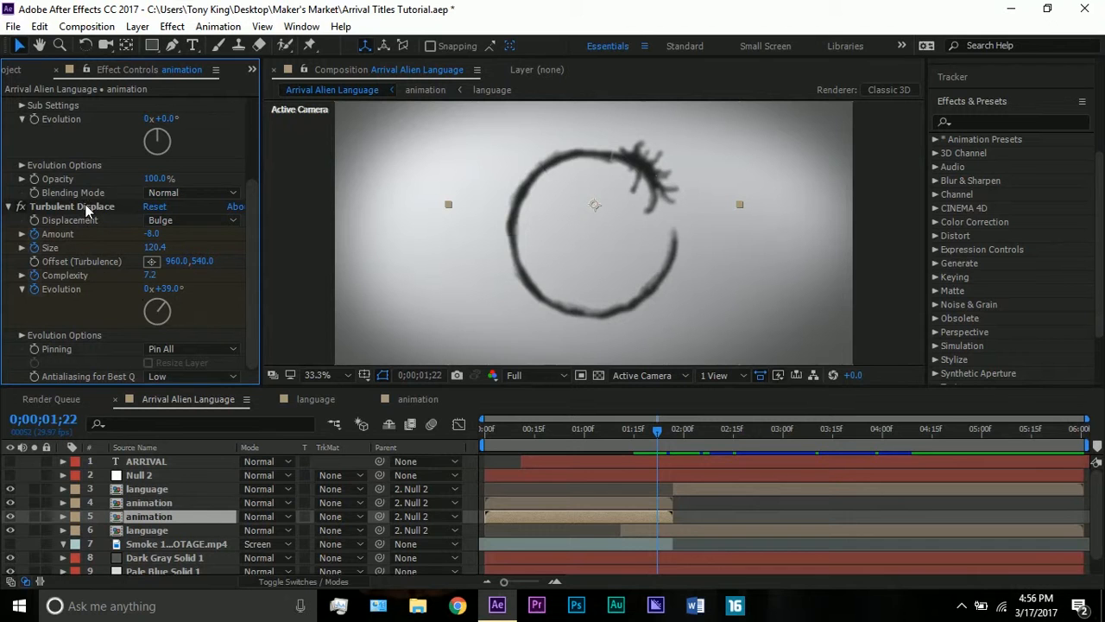
scroll(85, 211, up, 4)
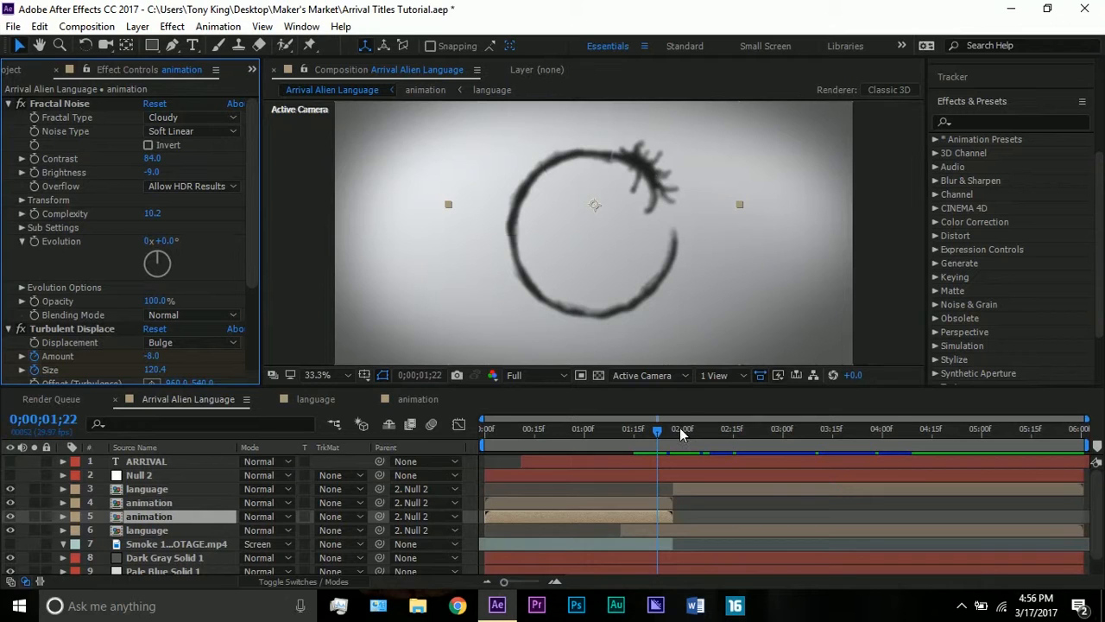
Go to 0;00;01;27 and compare the effects on language layer 3 and animation layer 4
drag(681, 429, 675, 430)
click(696, 489)
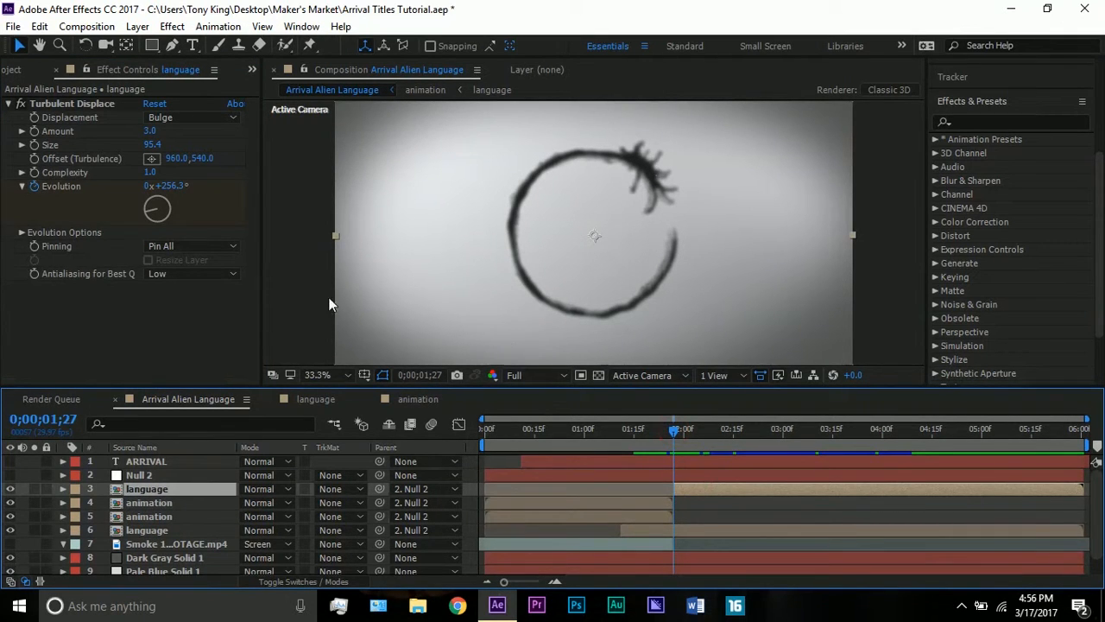
click(598, 503)
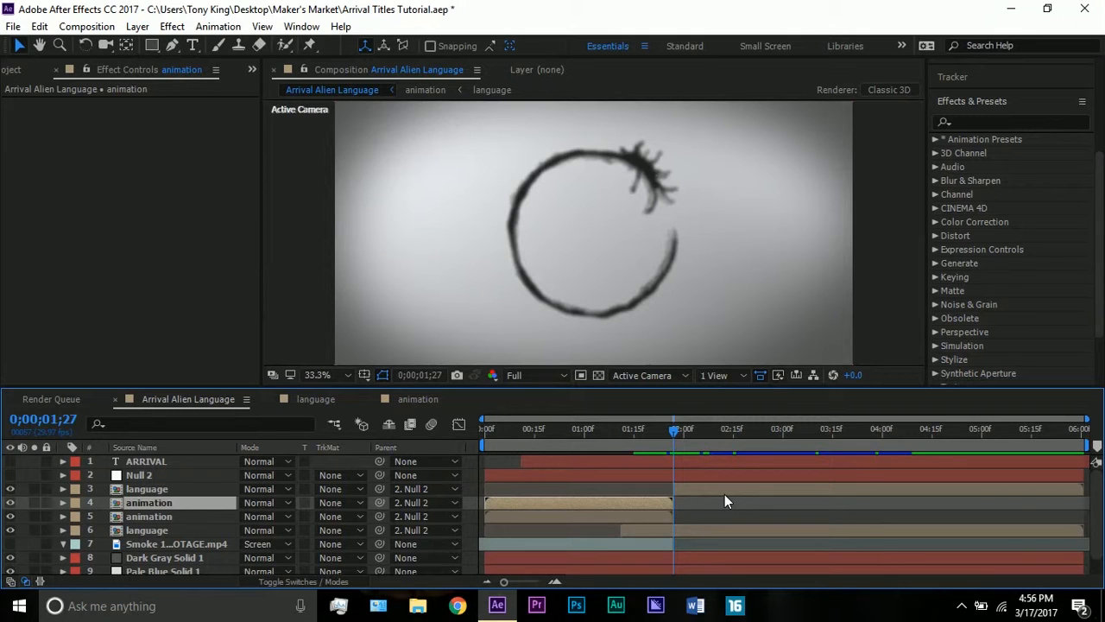
Open animation layer 4's composition, inspect the effects on language layers 15 and 17, and return to the main composition
double_click(664, 502)
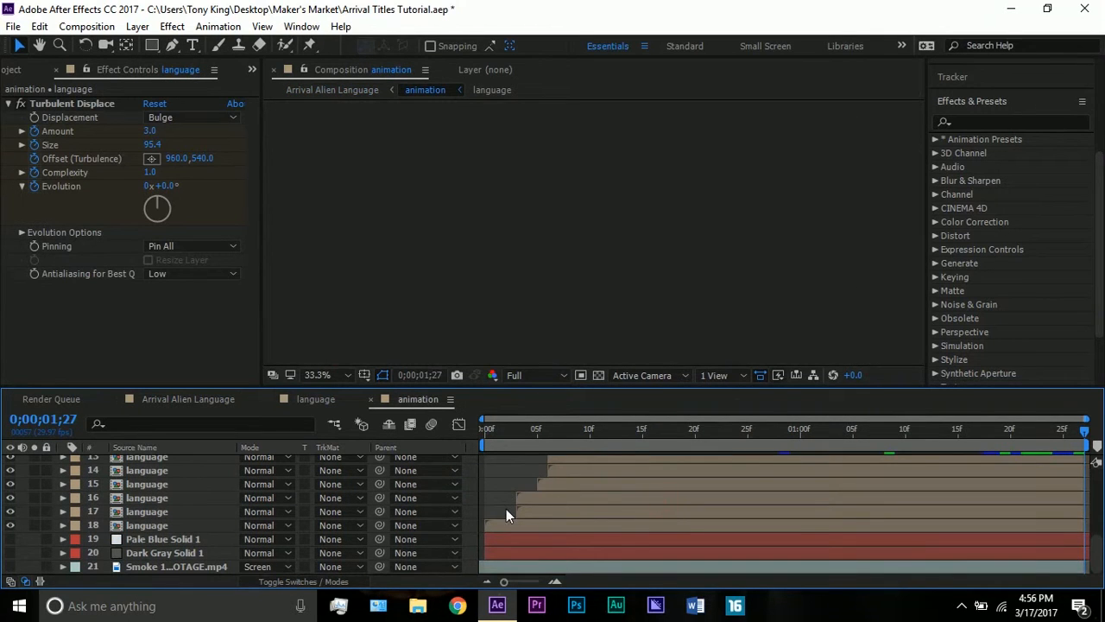
click(613, 483)
click(638, 511)
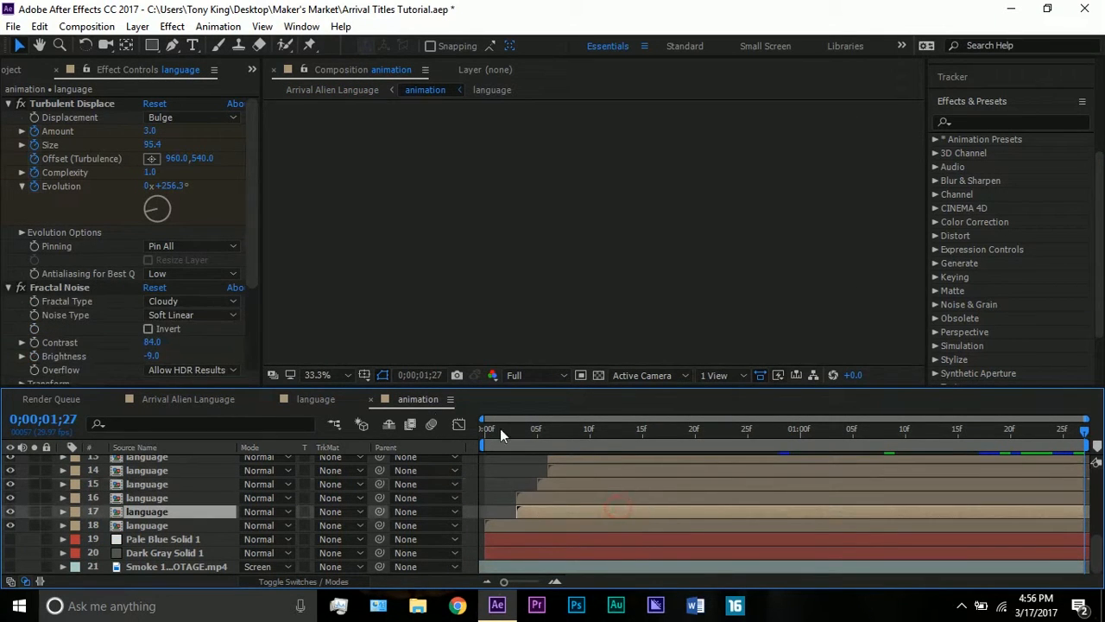
click(196, 394)
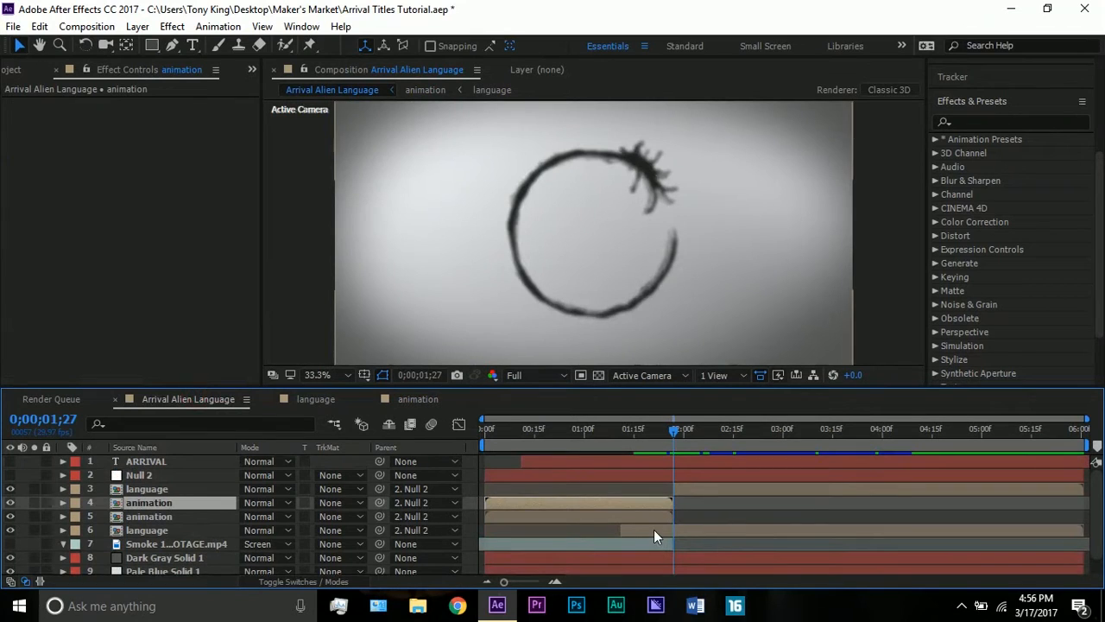
Reveal language layer 6's keyframed properties and check its Turbulent Displace Evolution keyframe at 0;00;00;28
key(u)
scroll(653, 529, down, 3)
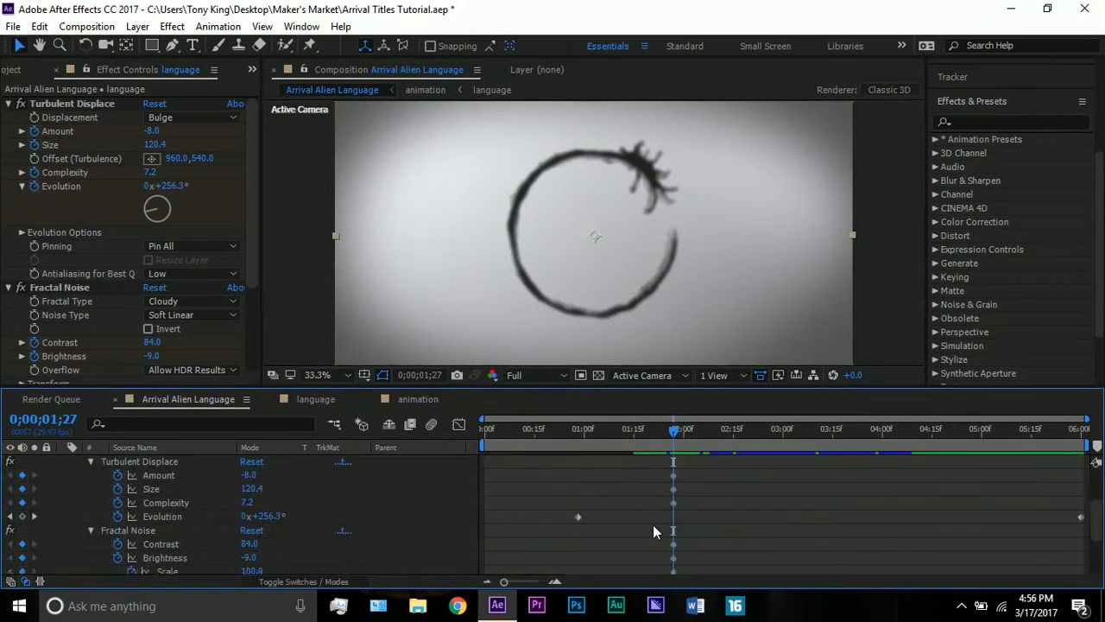
drag(564, 430, 578, 431)
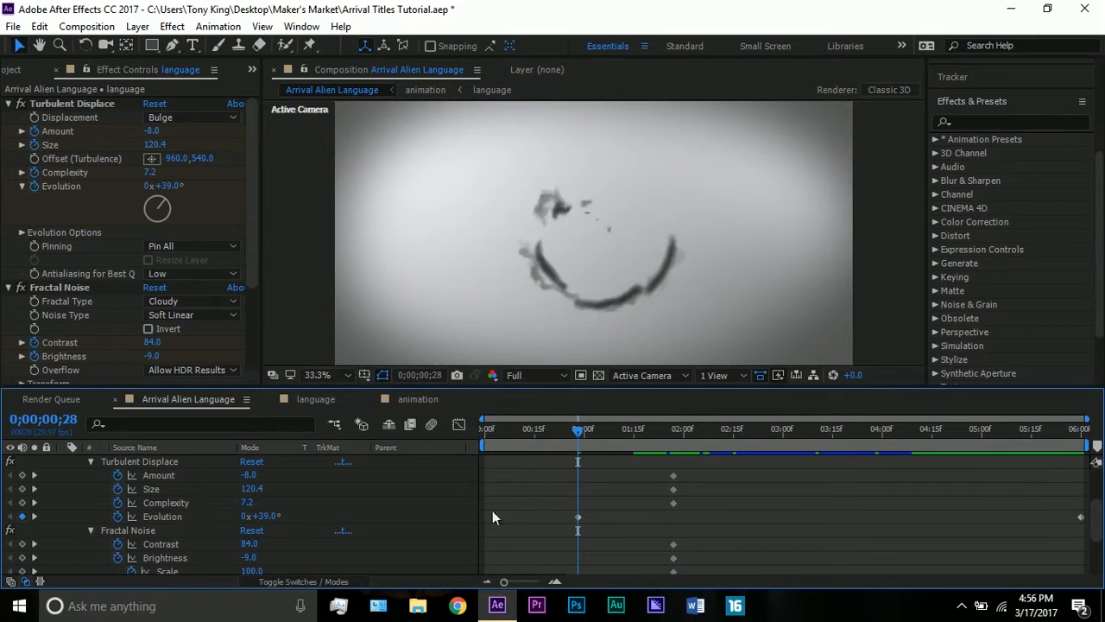
scroll(556, 503, up, 3)
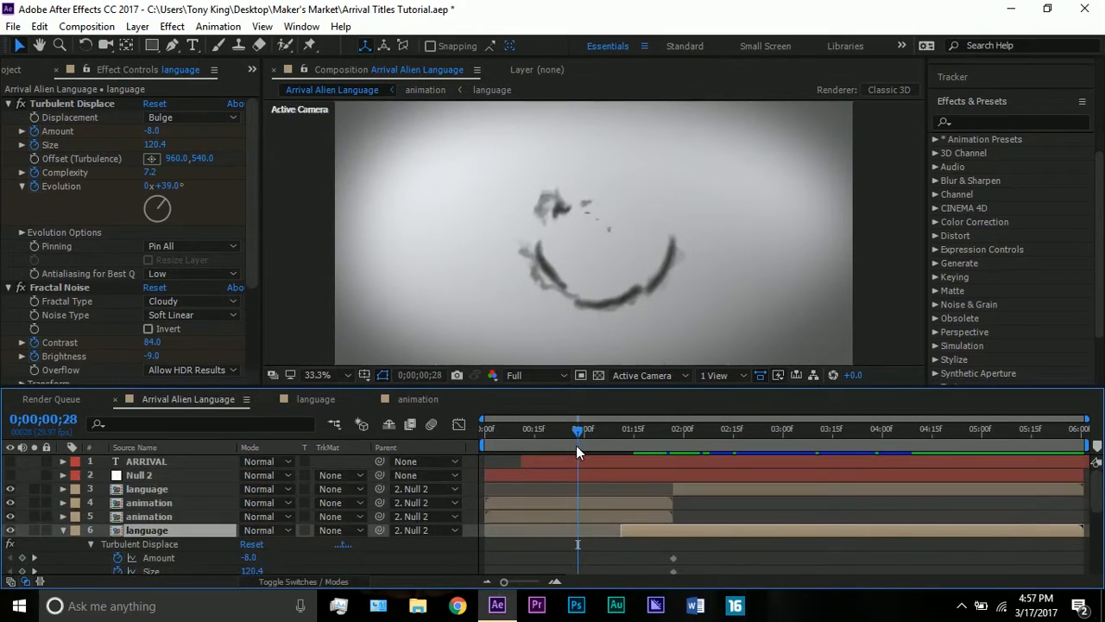
In the animation composition, compare the Turbulent Displace Evolution of language layers 17, 18 and 1 at 0;00;00;28
click(399, 400)
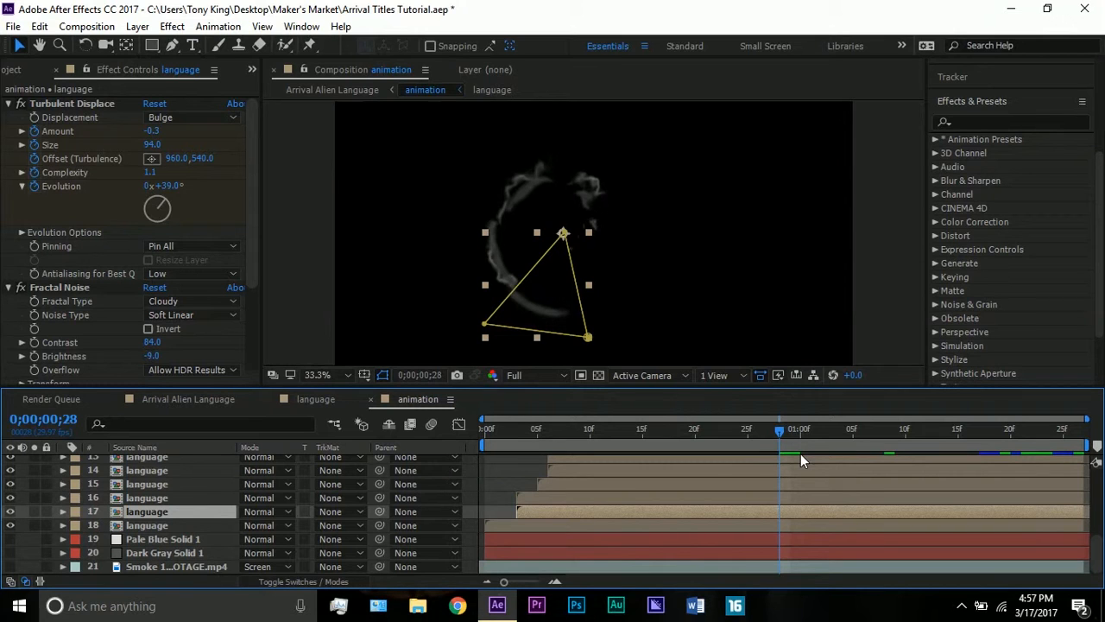
click(803, 525)
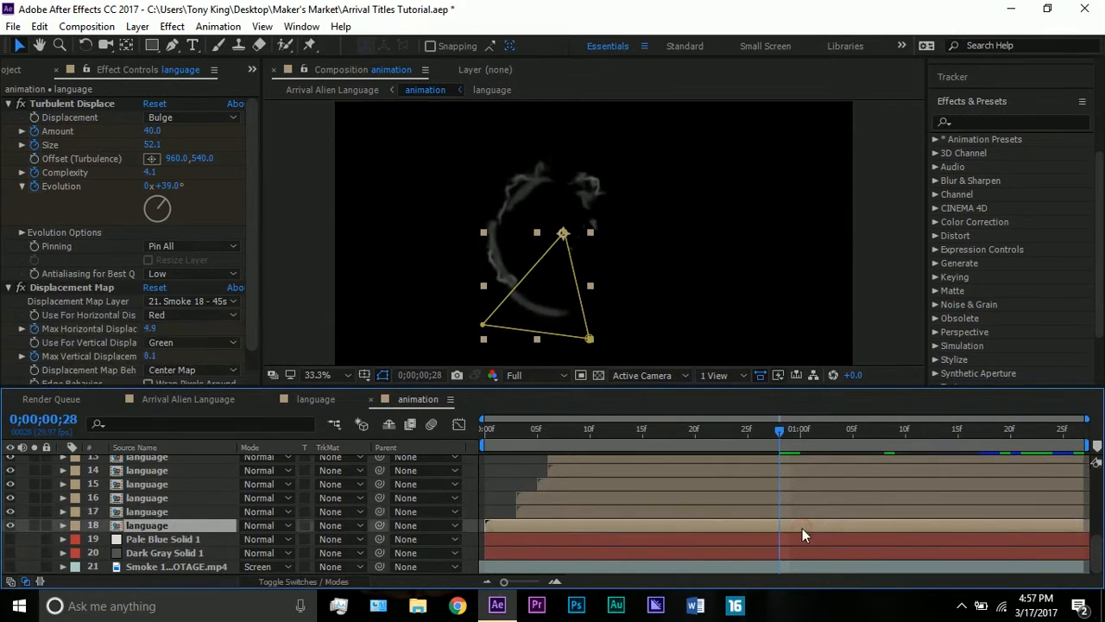
scroll(802, 527, up, 5)
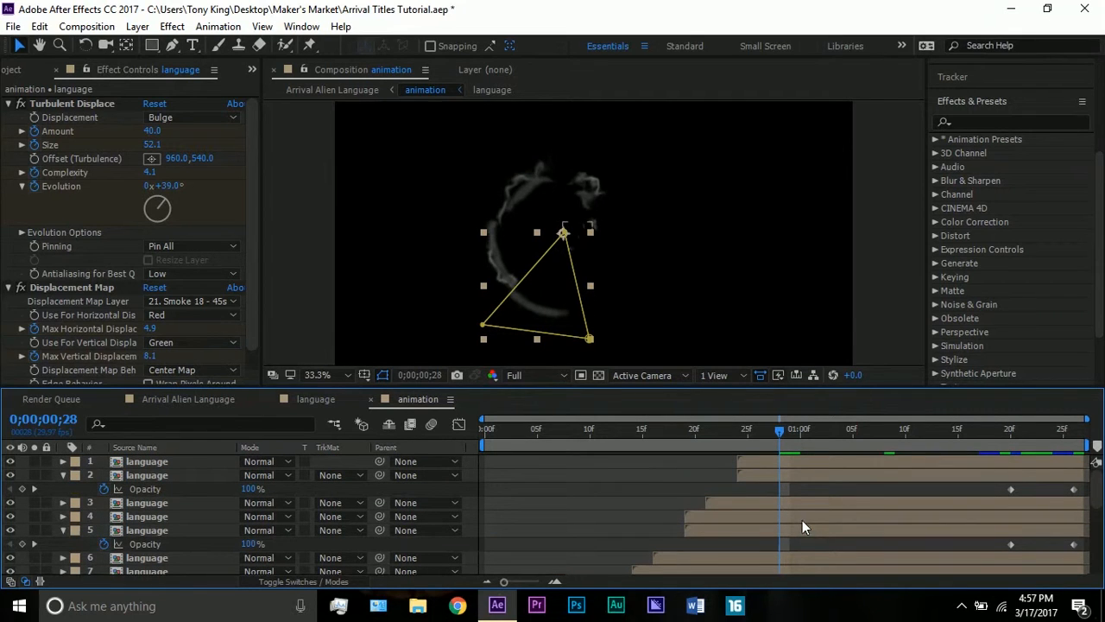
click(787, 457)
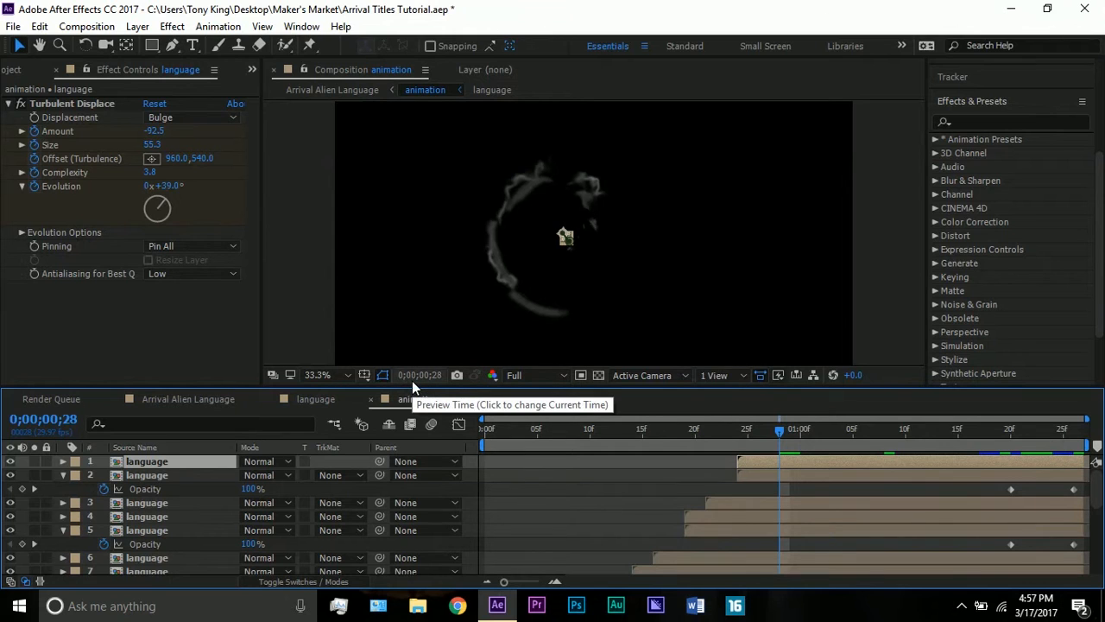
Return to the Arrival Alien Language composition and check language layer 3's Turbulent Displace settings at 0;00;01;27
click(226, 400)
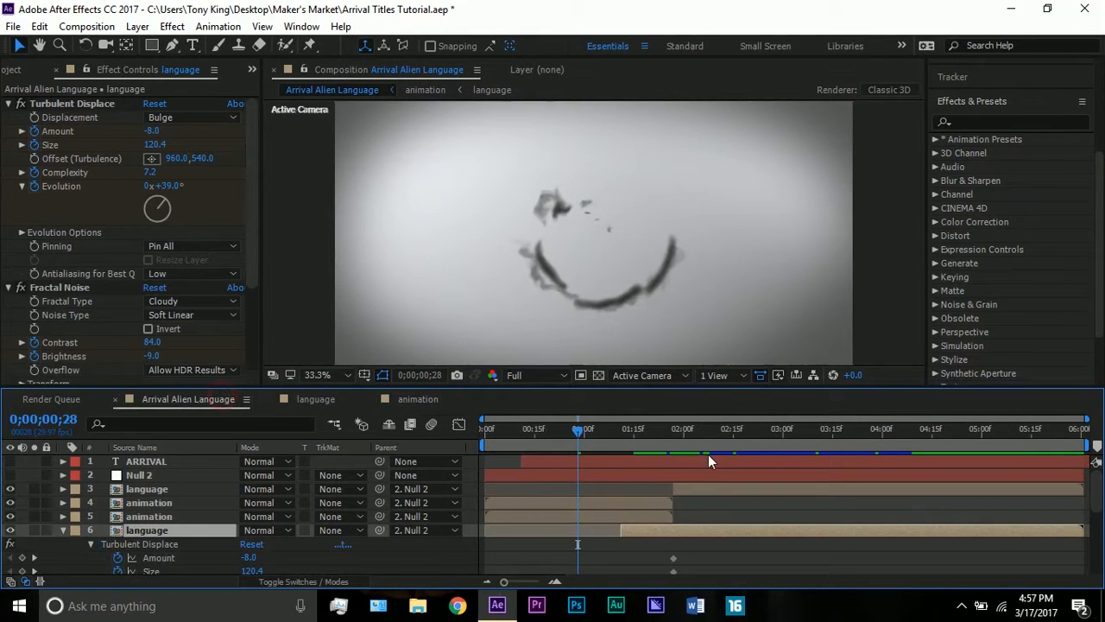
click(677, 445)
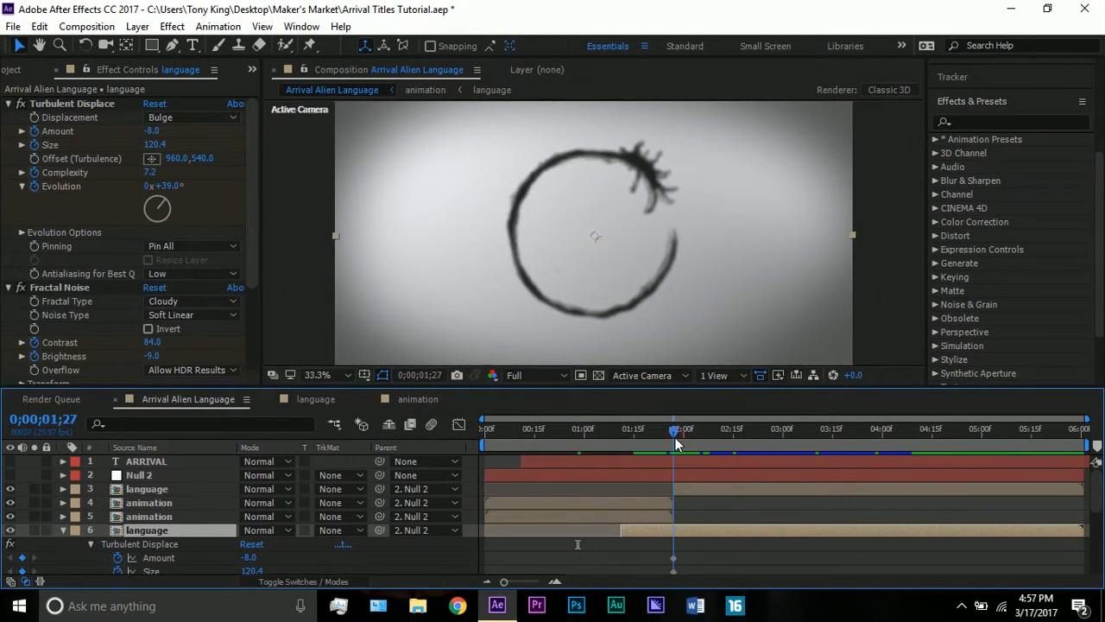
click(687, 489)
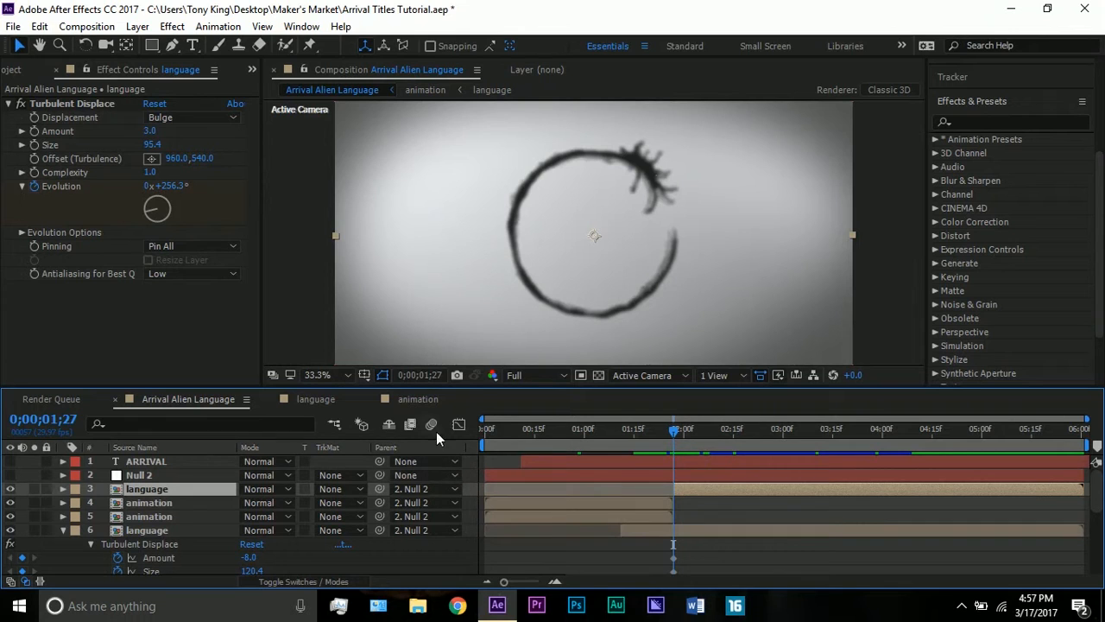
Review the effect settings of language layers 1 to 4 in the animation composition at 0;00;01;27
click(429, 402)
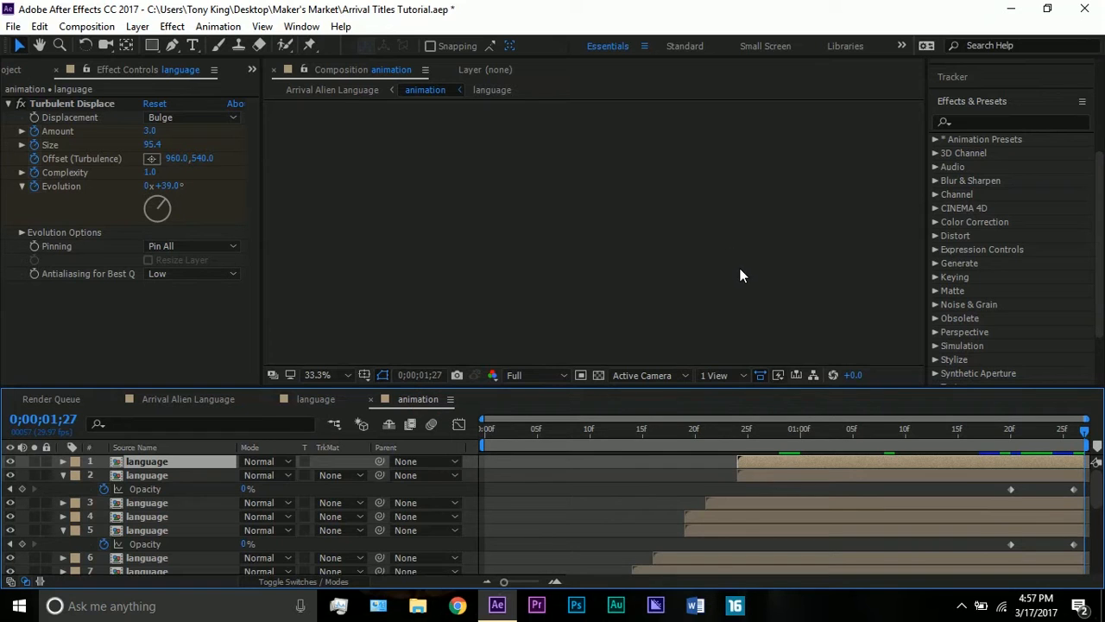
click(790, 474)
click(784, 462)
click(804, 504)
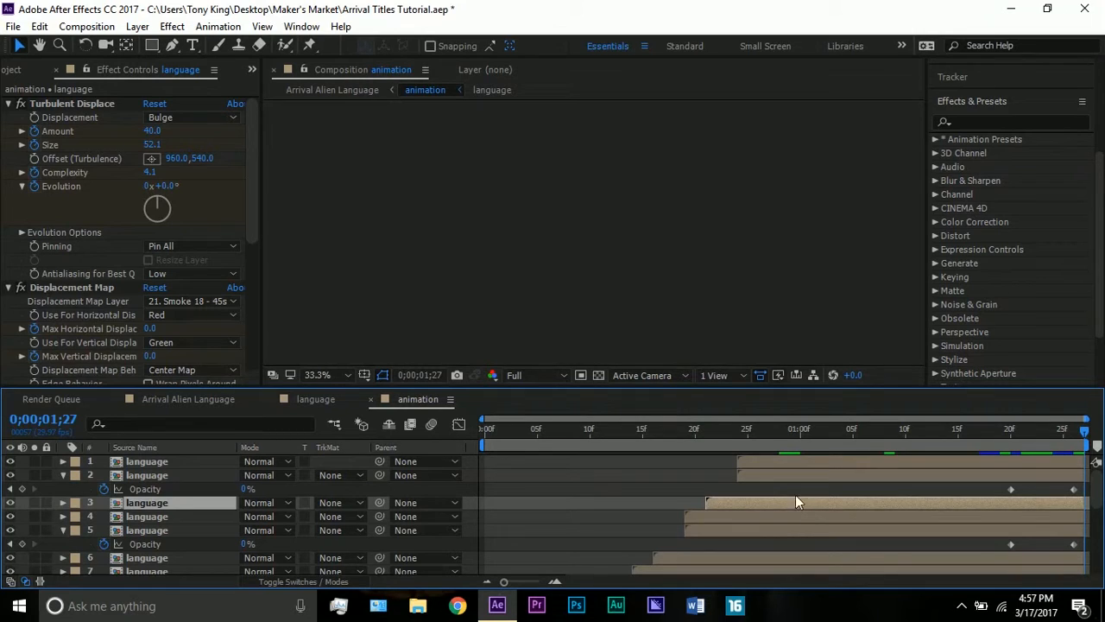
click(794, 518)
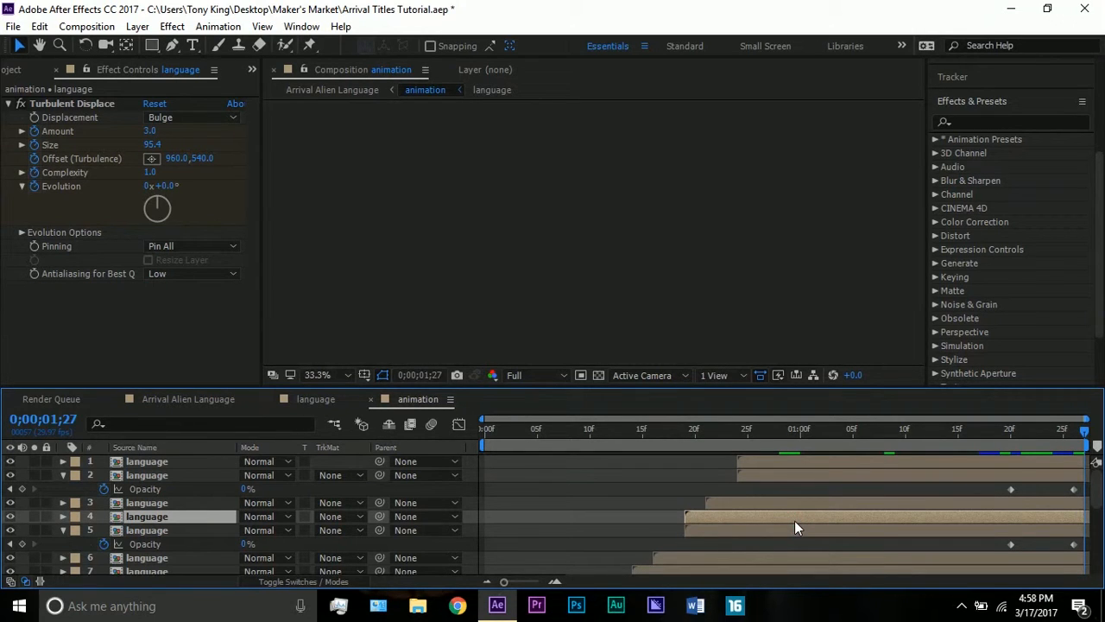
In the animation composition, keyframe language layer 1's Turbulent Displace Evolution at 256.3° at 0;00;01;27
click(797, 530)
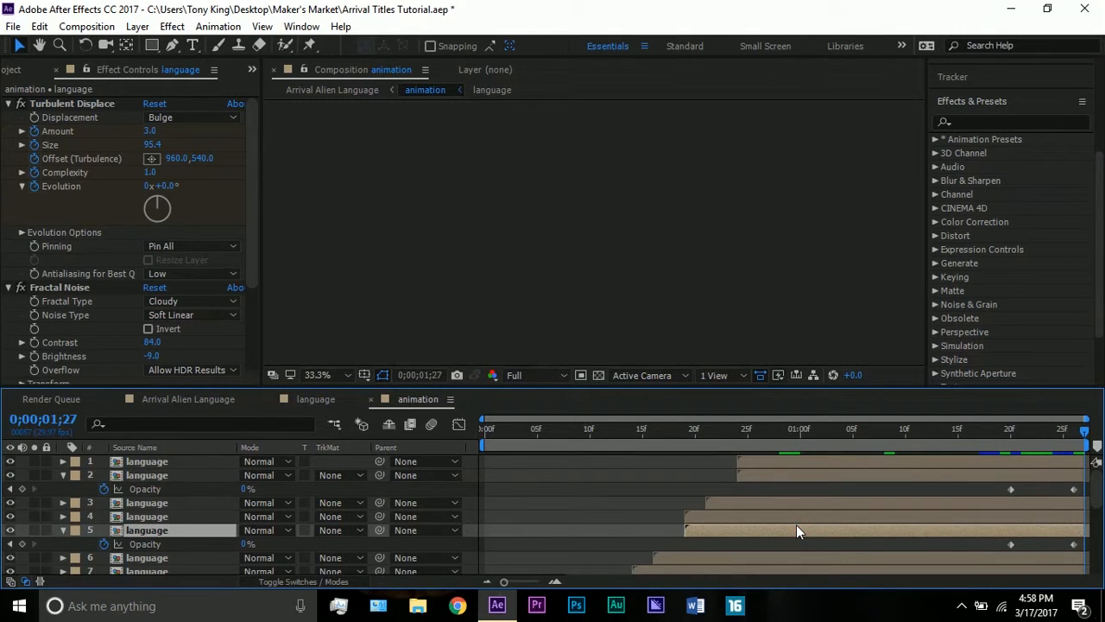
click(823, 462)
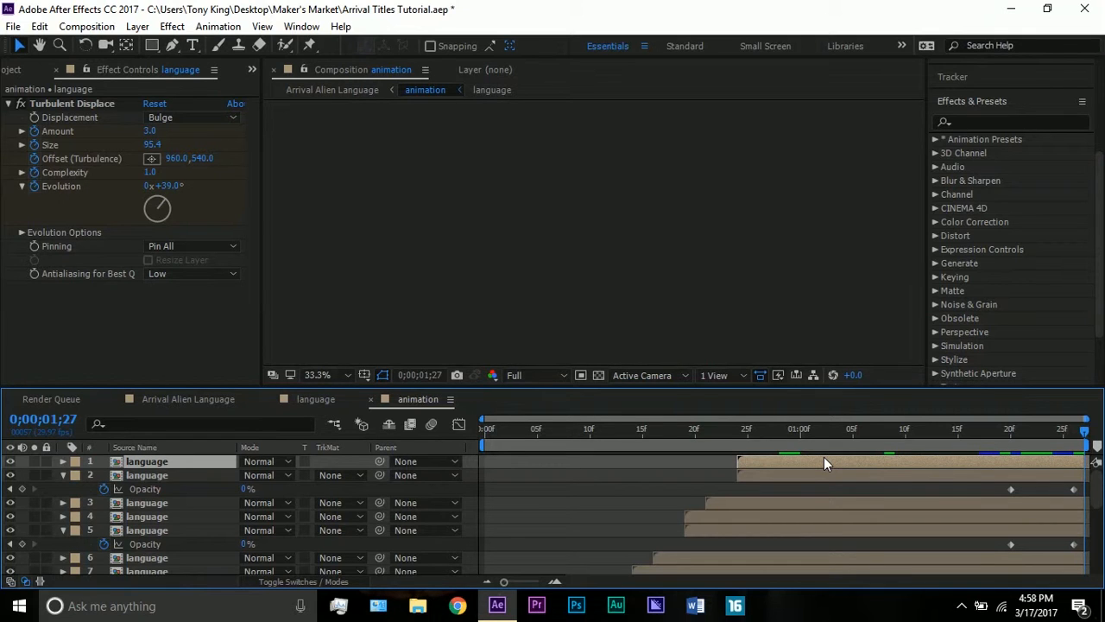
key(u)
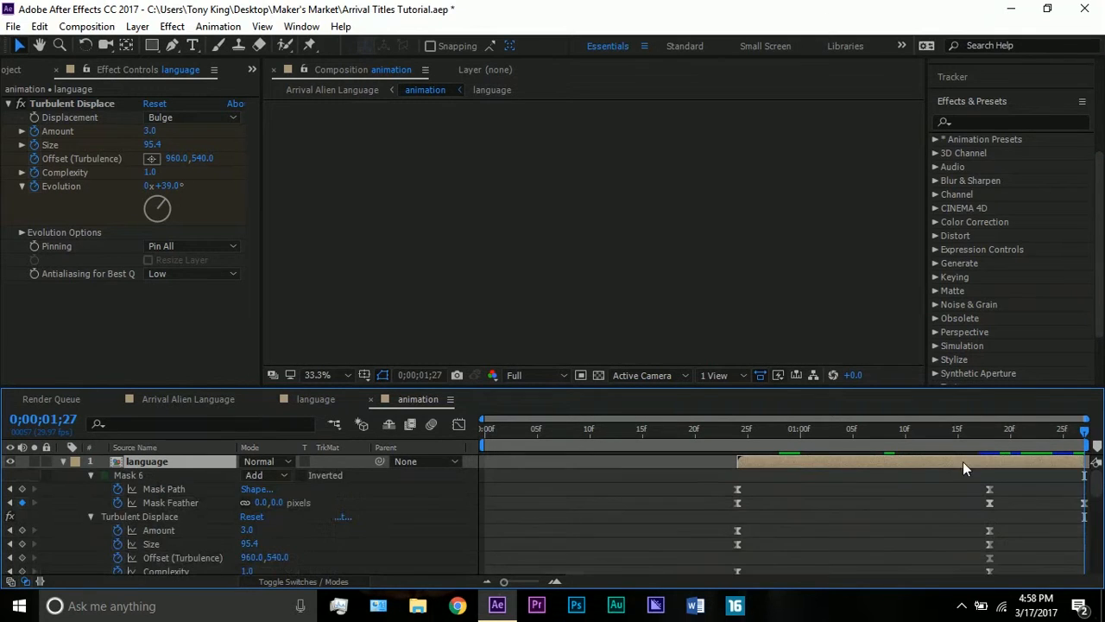
scroll(967, 464, down, 2)
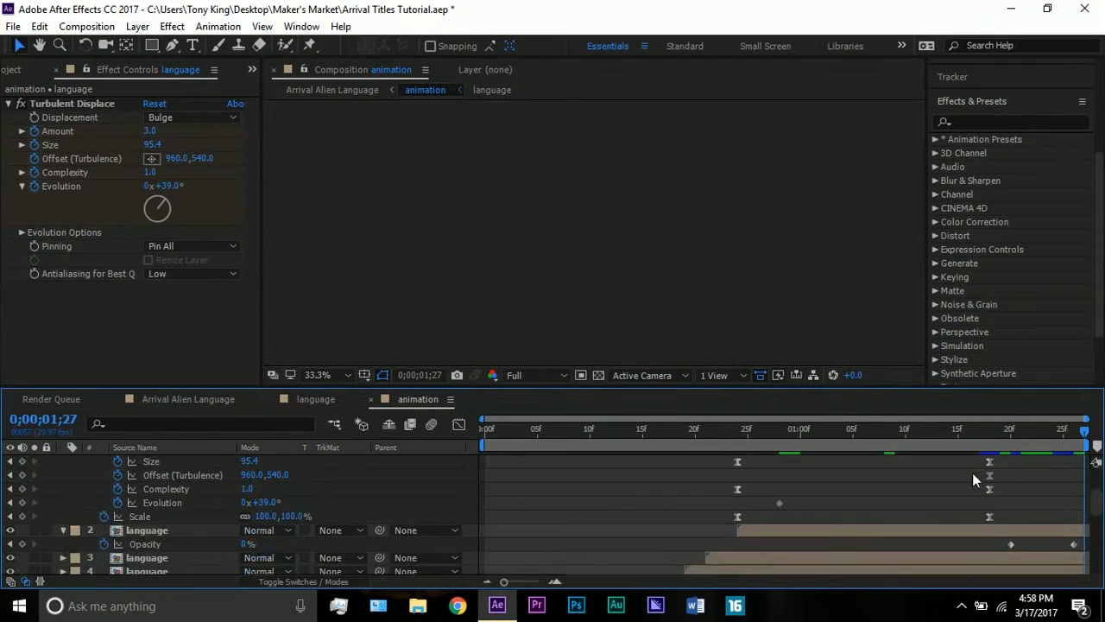
click(168, 185)
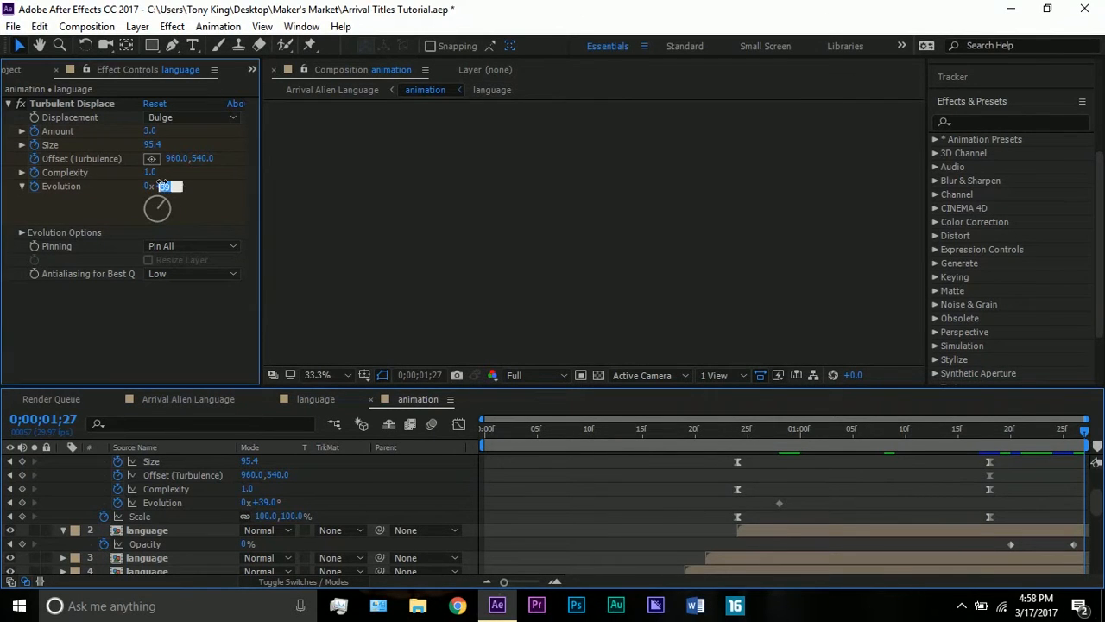
text(256.3)
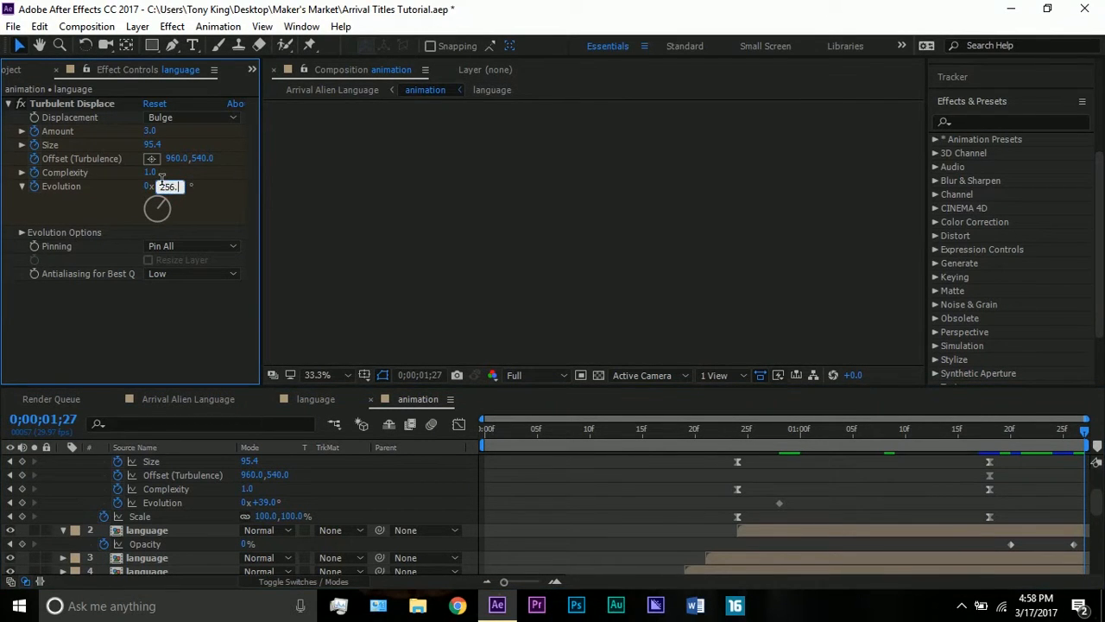
key(Return)
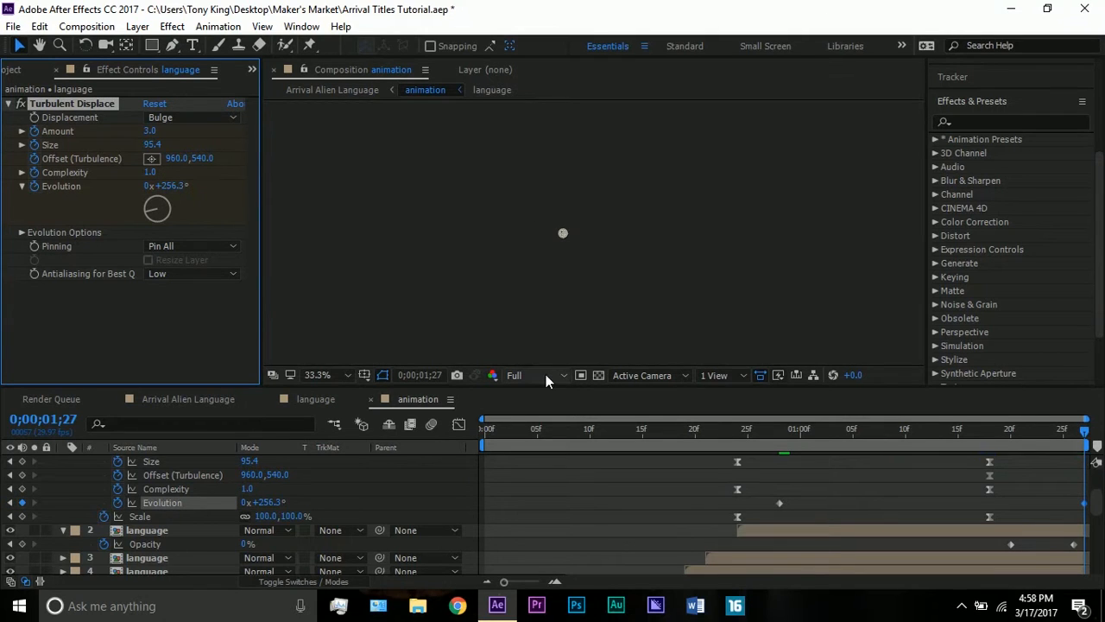
Reveal language layer 4's keyframed properties and check its Turbulent Displace Evolution keyframes
scroll(760, 501, down, 2)
scroll(755, 509, down, 2)
click(746, 494)
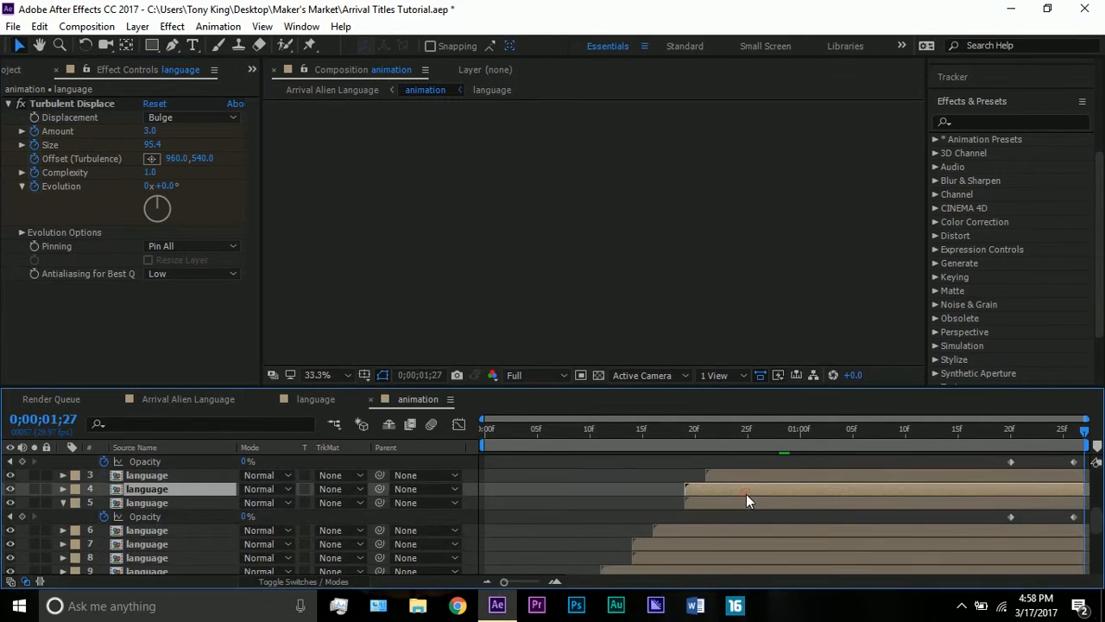
key(u)
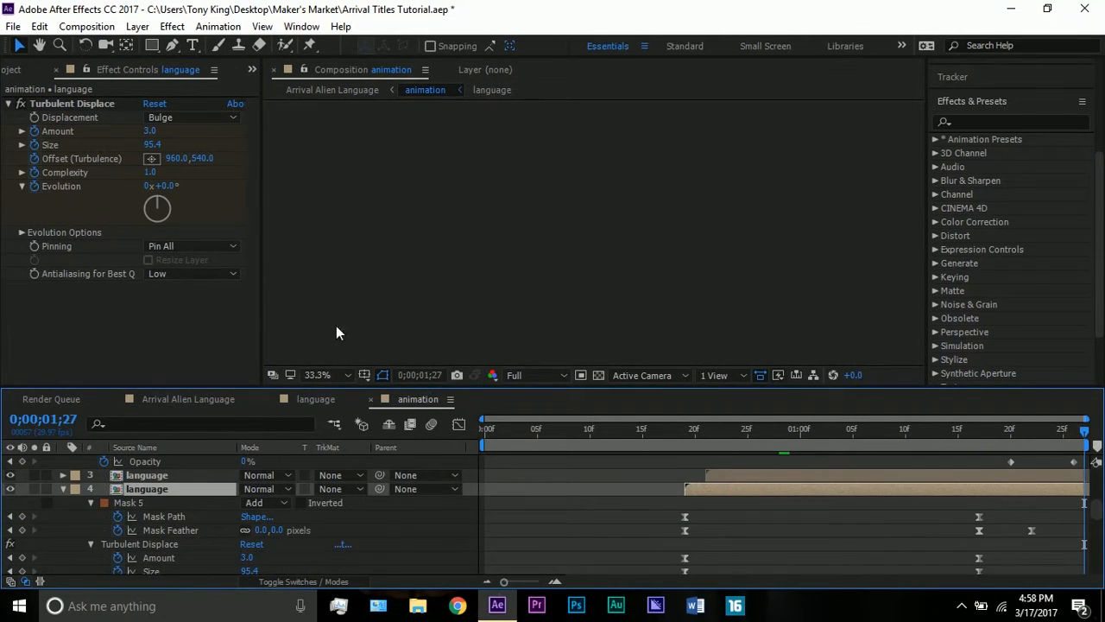
scroll(627, 435, down, 3)
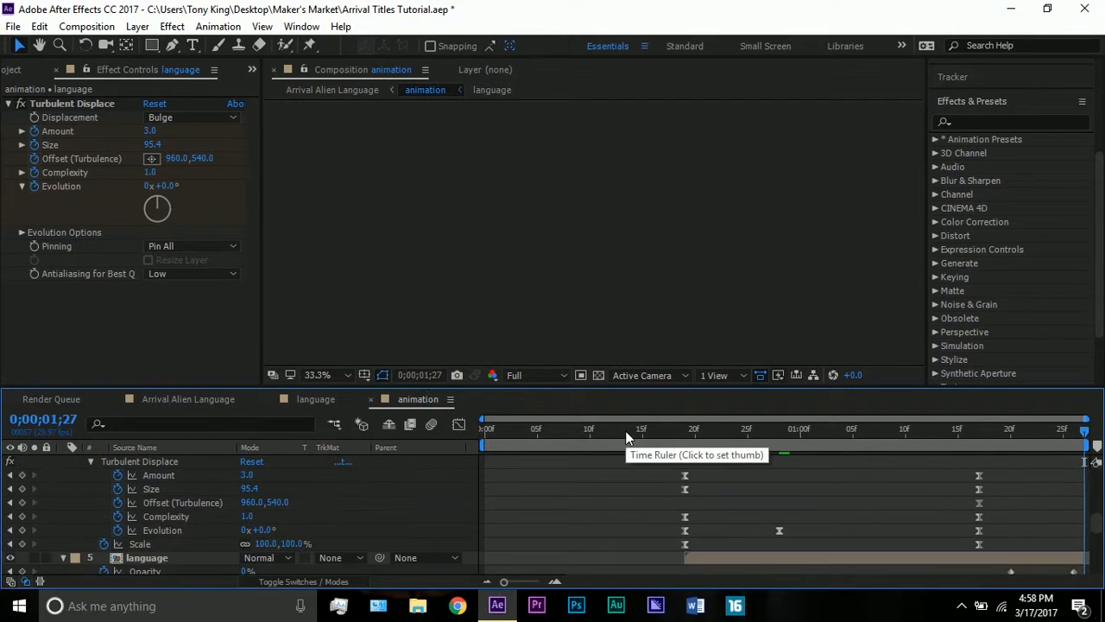
Collapse the expanded properties of the language layers in the animation composition and clear the selection
scroll(627, 435, up, 2)
scroll(311, 456, up, 3)
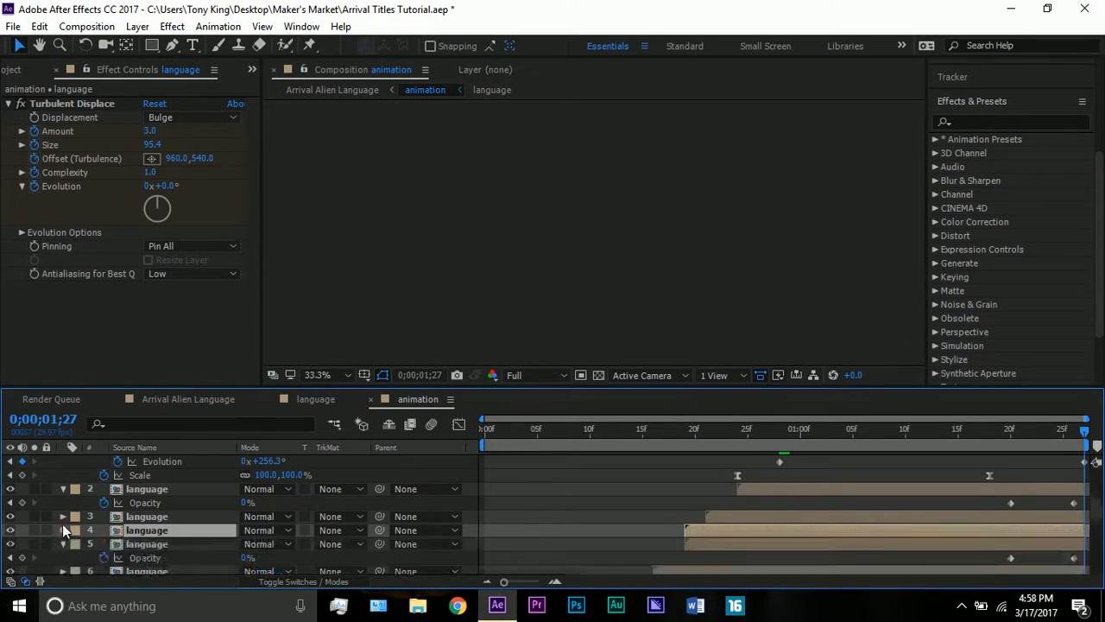
scroll(65, 495, up, 5)
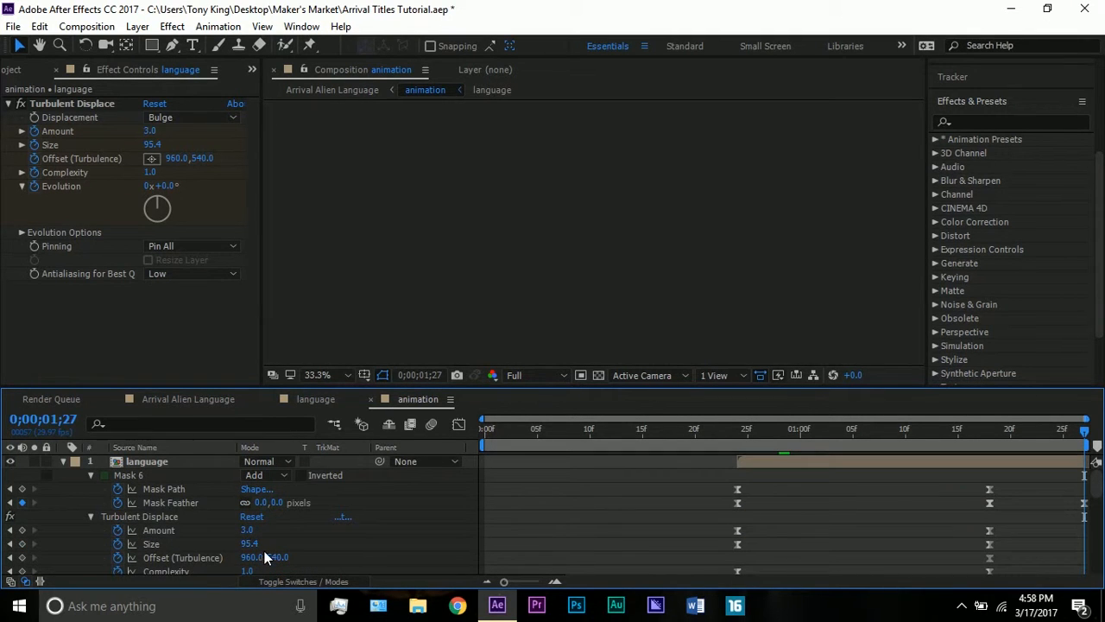
click(63, 462)
click(63, 515)
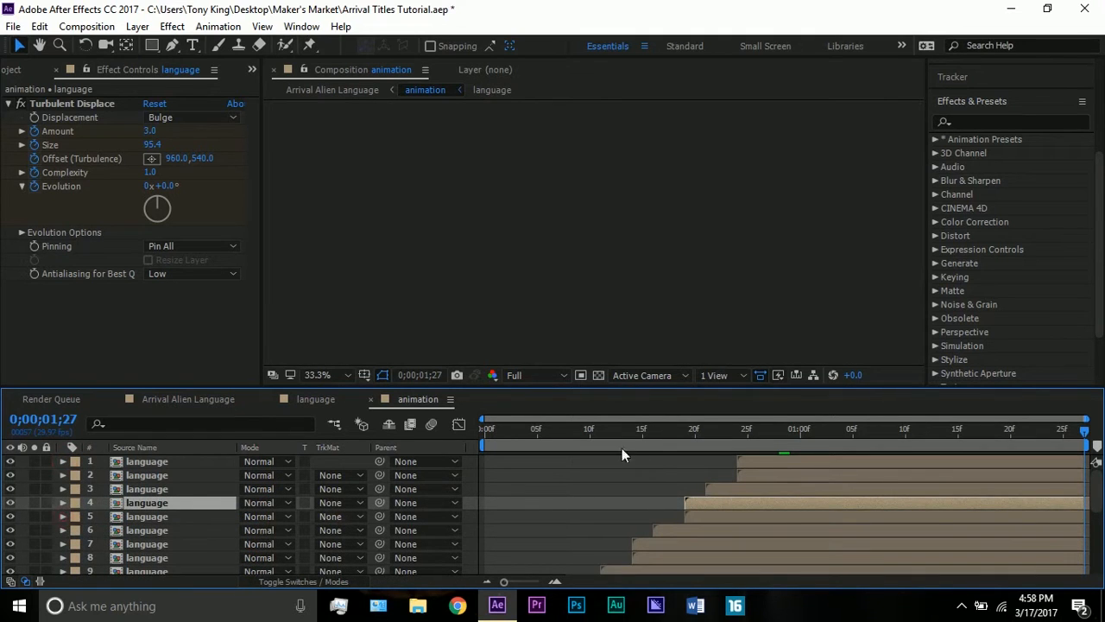
click(574, 471)
Return to the Arrival Alien Language composition and examine the handover to language layer 3 between 0;00;01;19 and 0;00;01;28
click(172, 402)
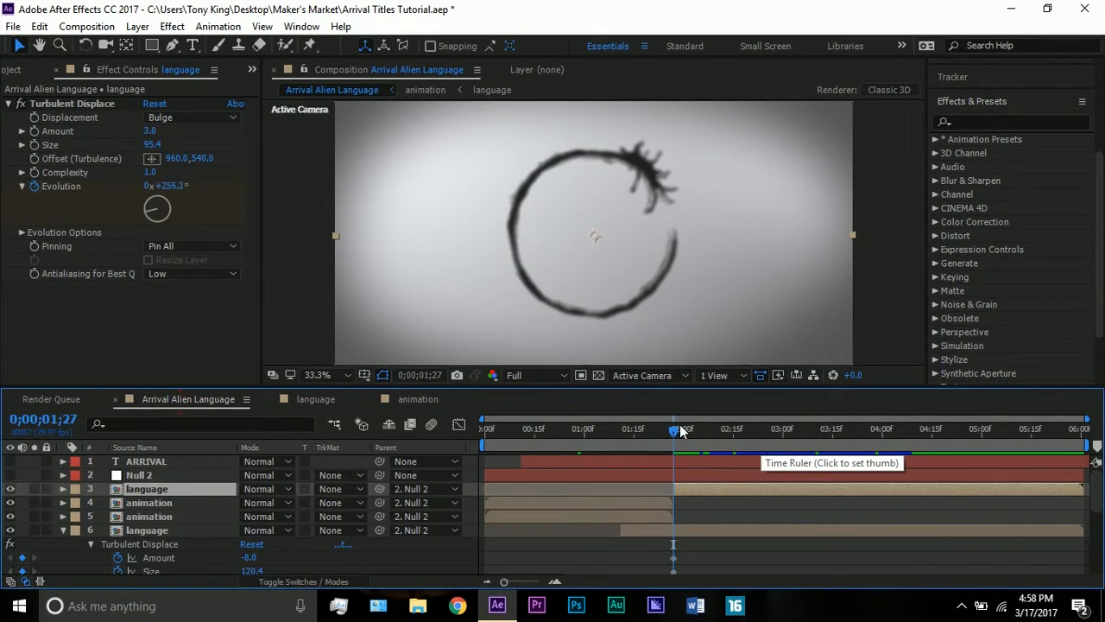
drag(674, 431, 647, 431)
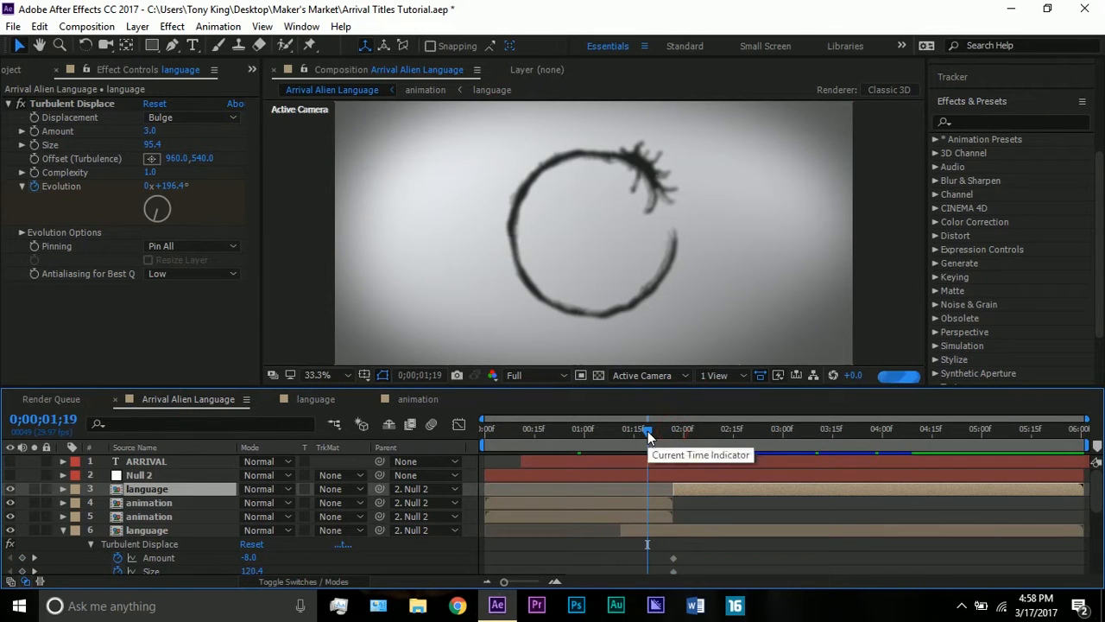
mouse_move(645, 436)
mouse_down()
mouse_move(676, 440)
mouse_move(667, 434)
mouse_up()
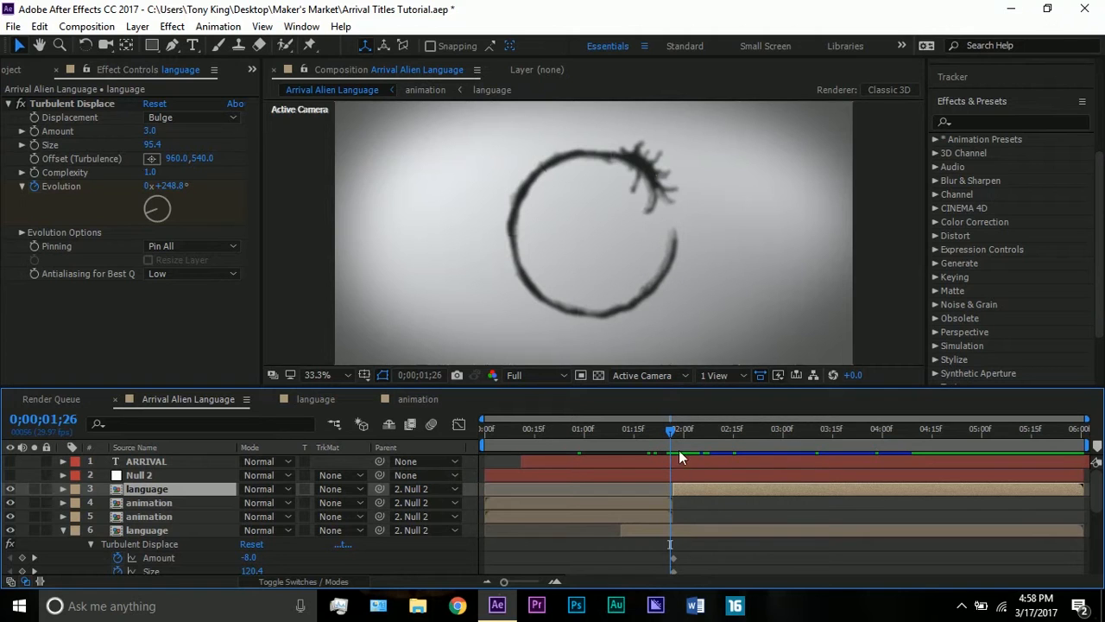
drag(669, 431, 679, 437)
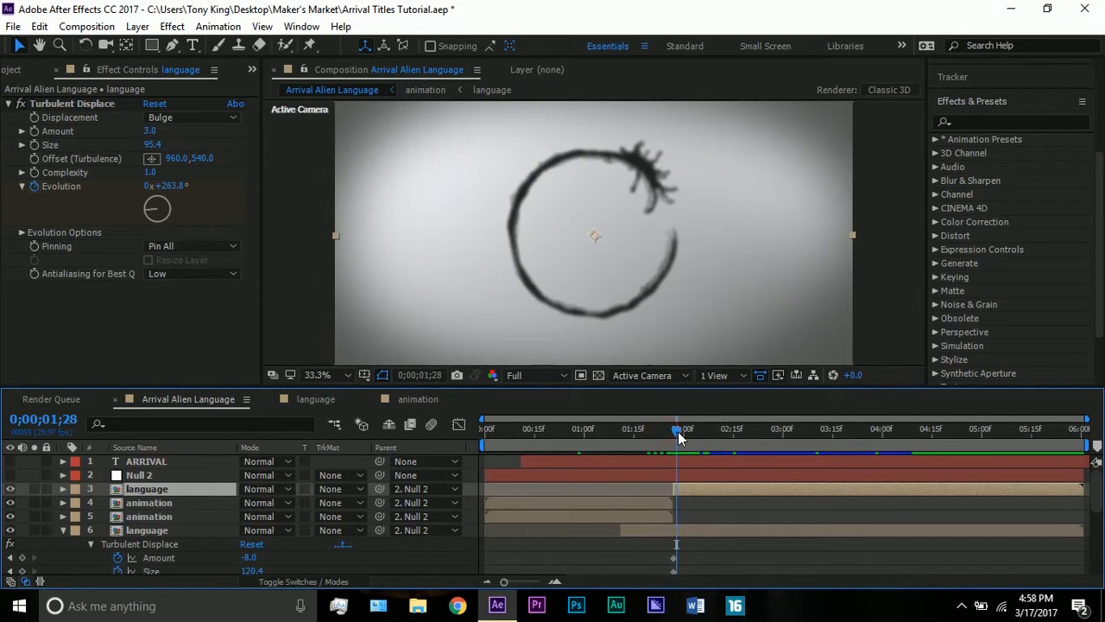
Show only the Opacity keyframes of language layer 6 and reveal those of animation layer 5
click(671, 526)
click(627, 433)
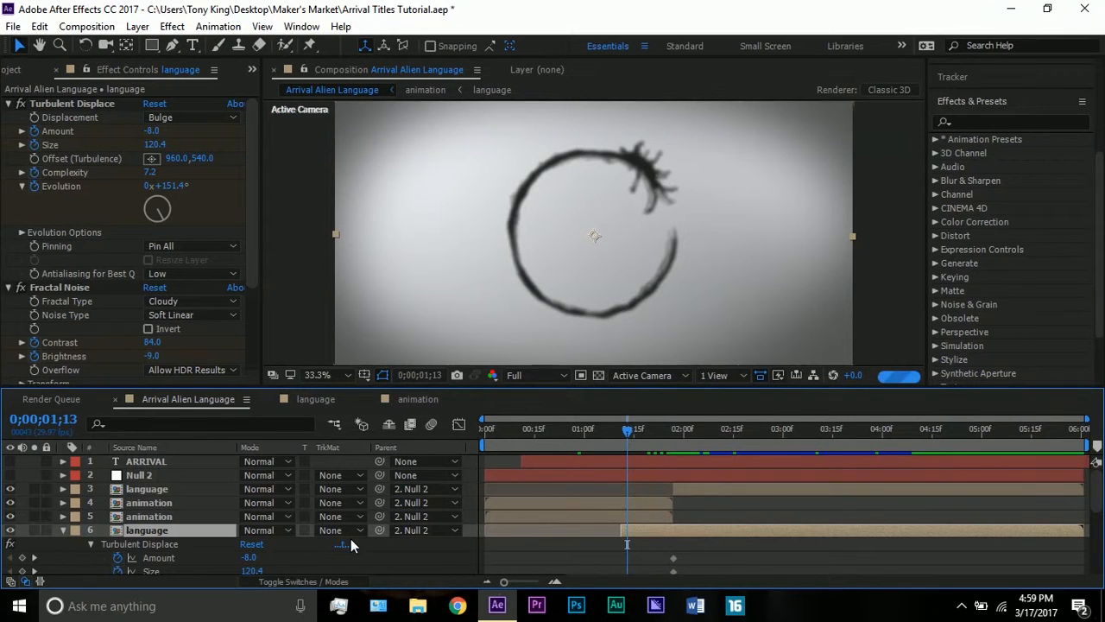
scroll(179, 524, down, 1)
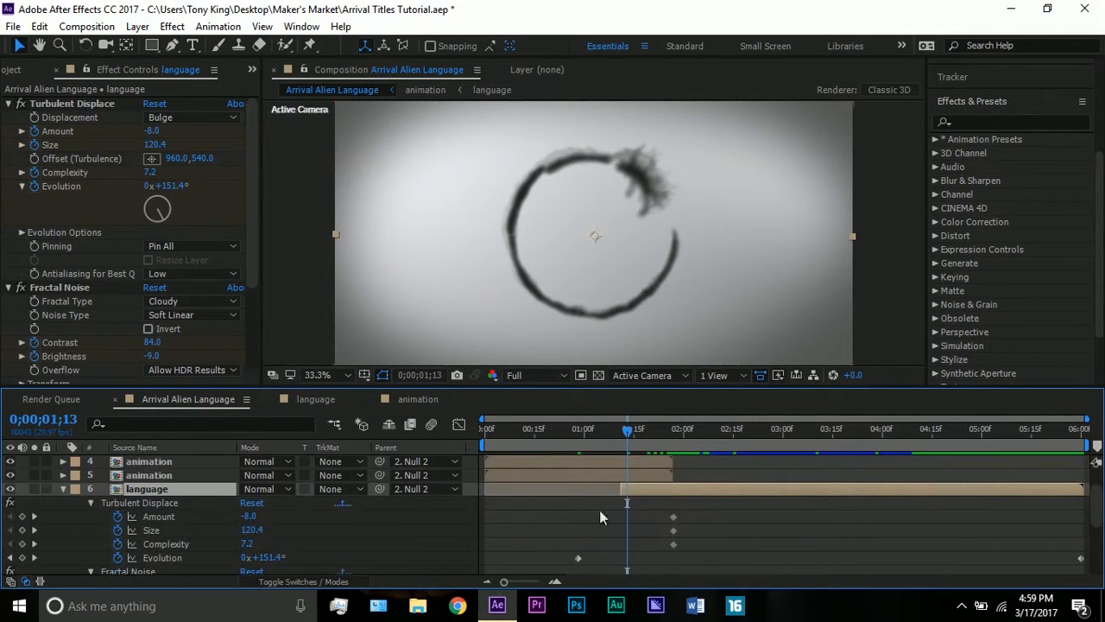
click(647, 498)
click(627, 487)
key(u)
key(t)
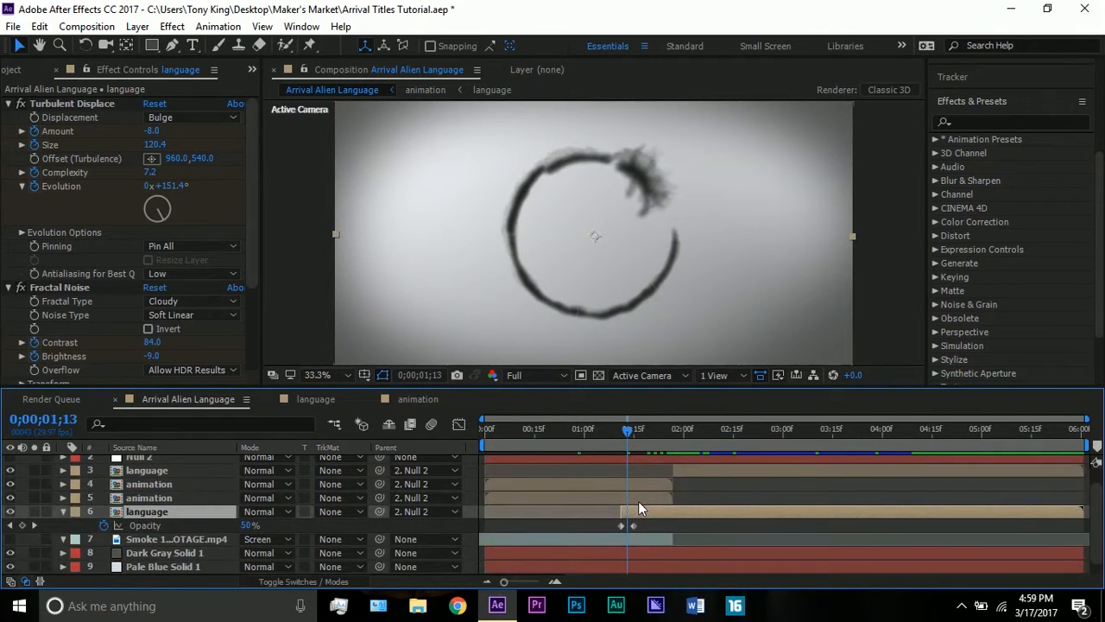
click(638, 499)
key(t)
Compare the Opacity keyframes of animation layer 5 and language layer 6 at 0;00;01;11 and 0;00;01;15
drag(628, 436, 619, 438)
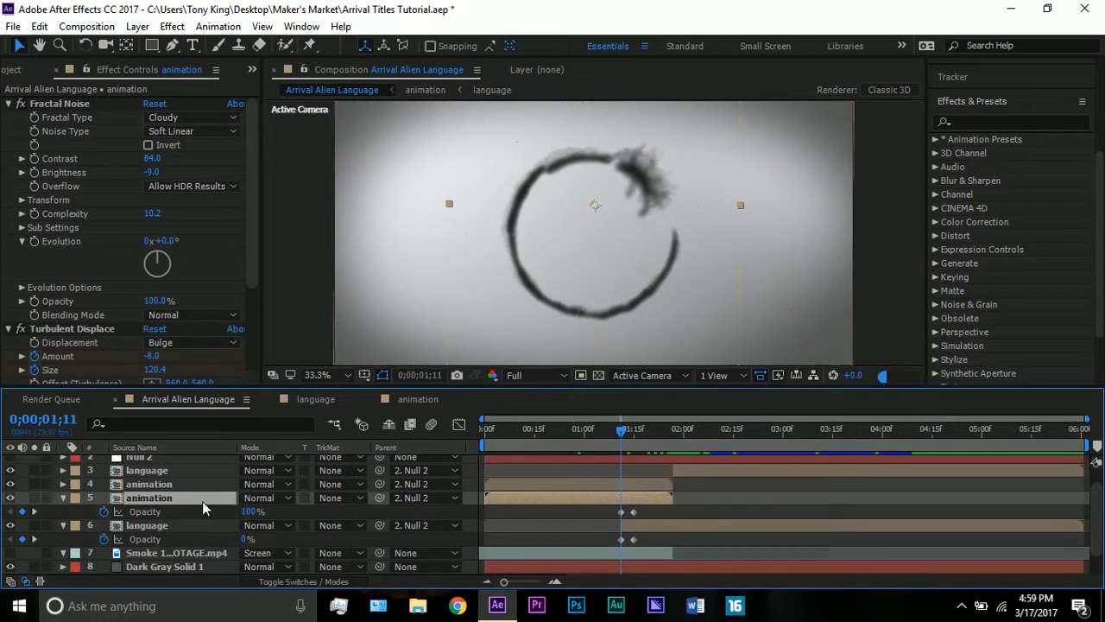
click(198, 526)
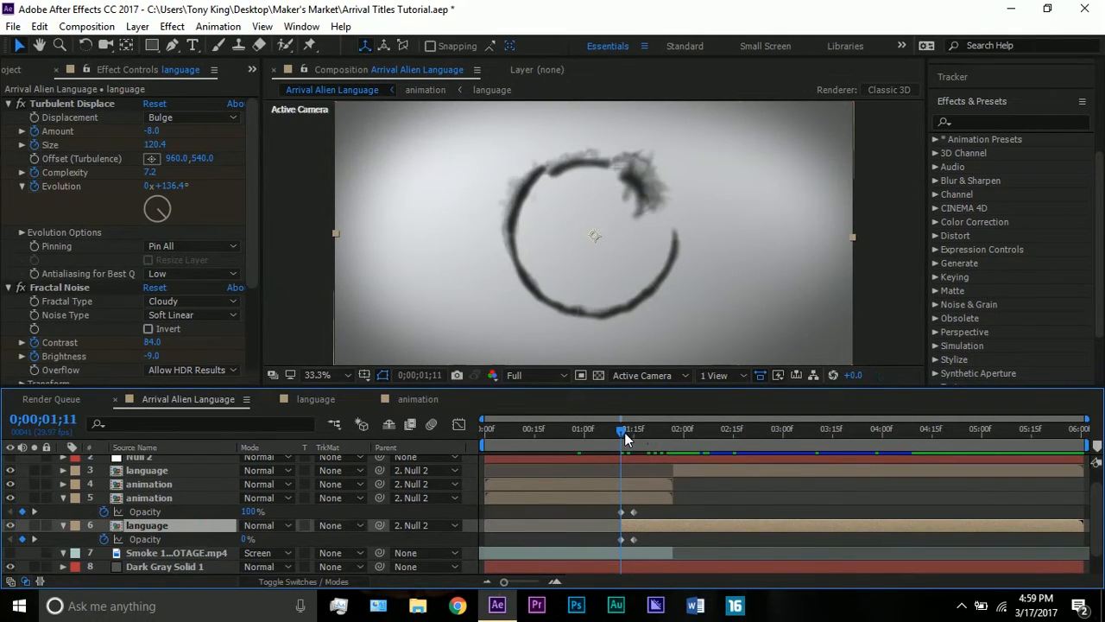
drag(625, 431, 637, 432)
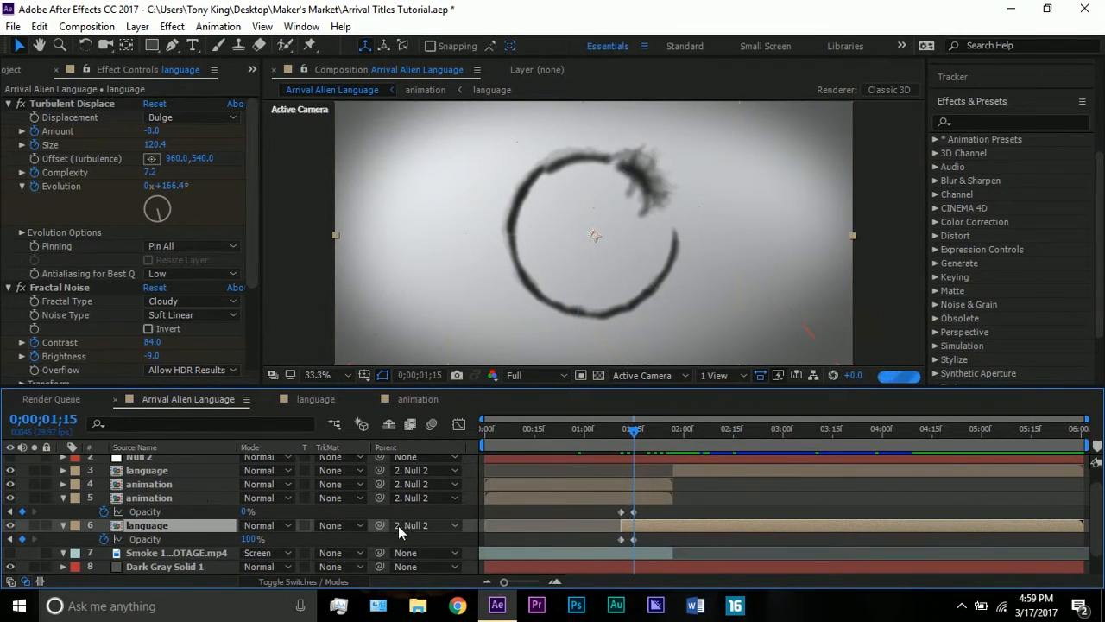
click(203, 502)
click(202, 521)
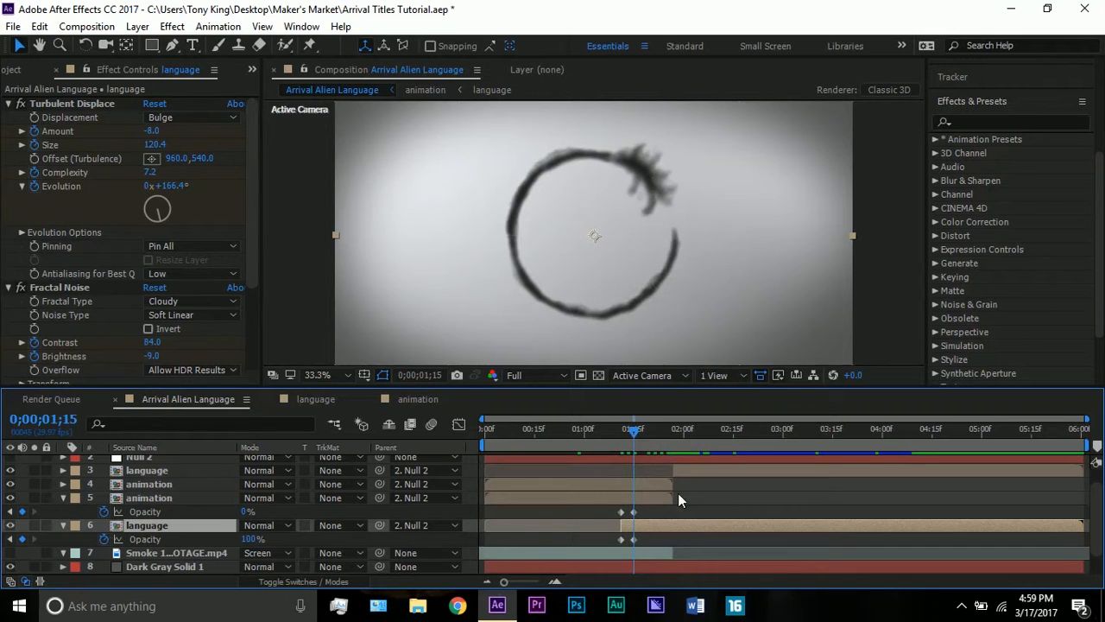
Scrub past the crossfade to 0;00;02;08 and collapse the properties of animation layer 5 and language layer 6
drag(654, 434, 702, 433)
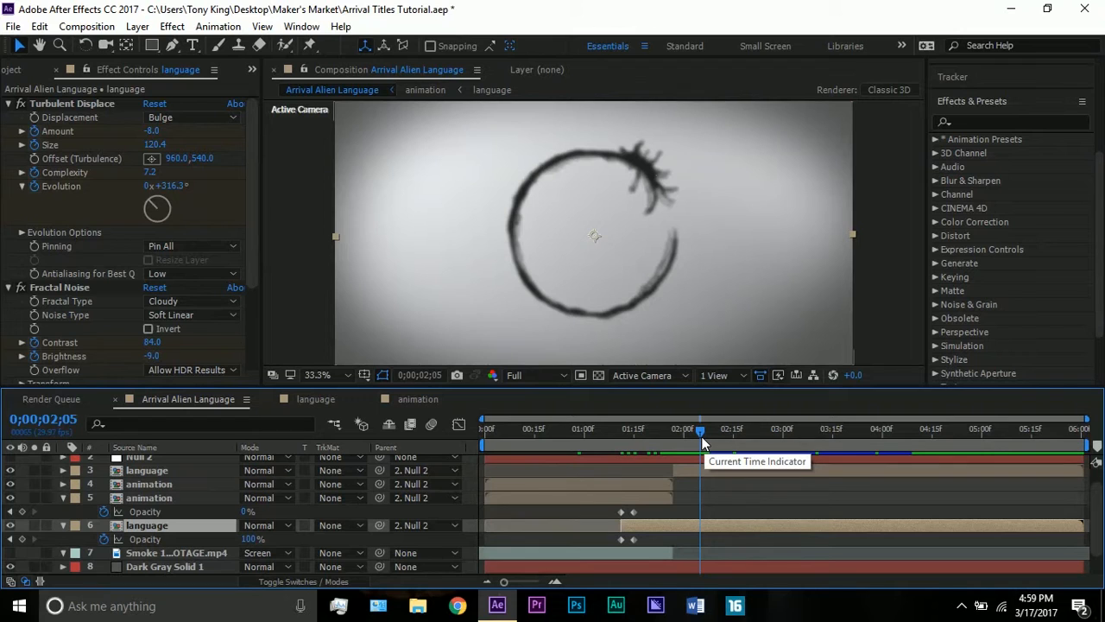
drag(701, 436, 711, 429)
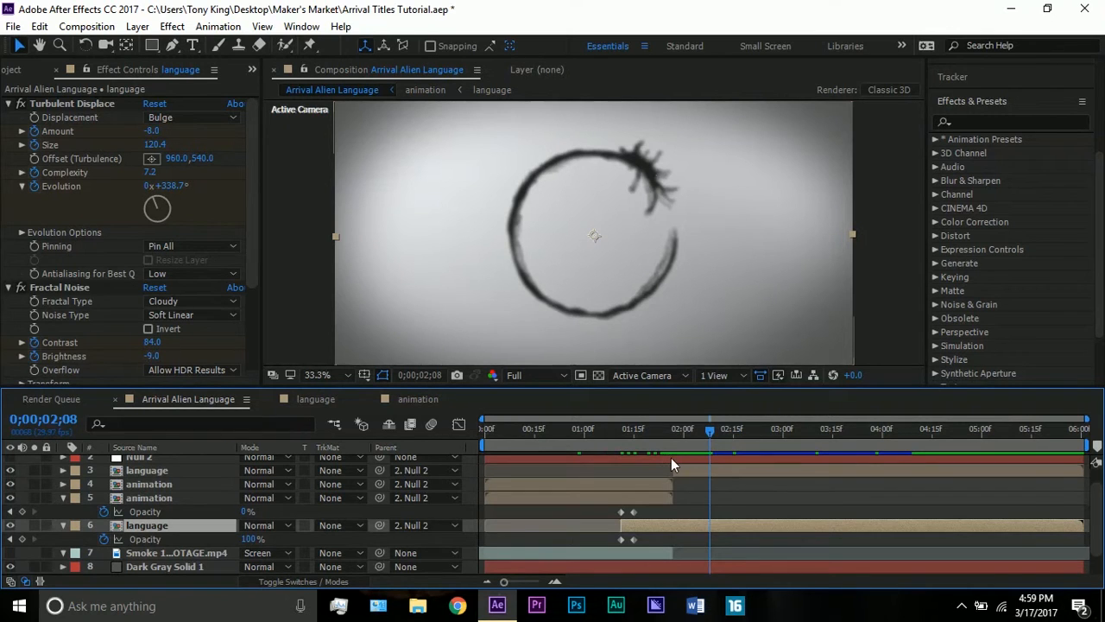
click(63, 523)
click(60, 501)
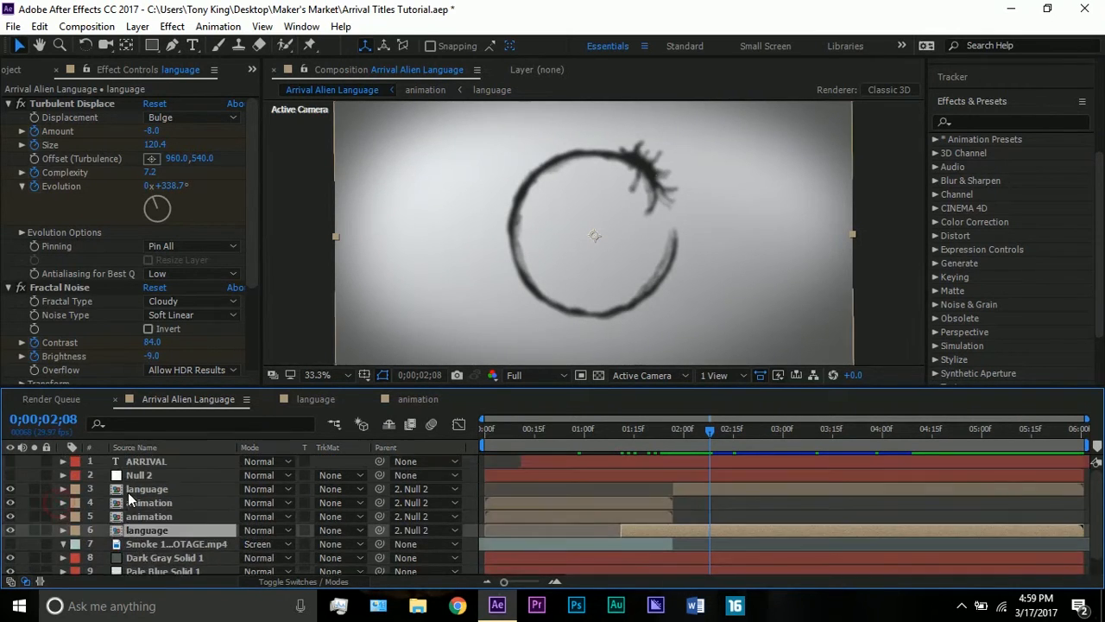
Parent layers 3 to 6, the two language and two animation layers, to Null 2
click(142, 480)
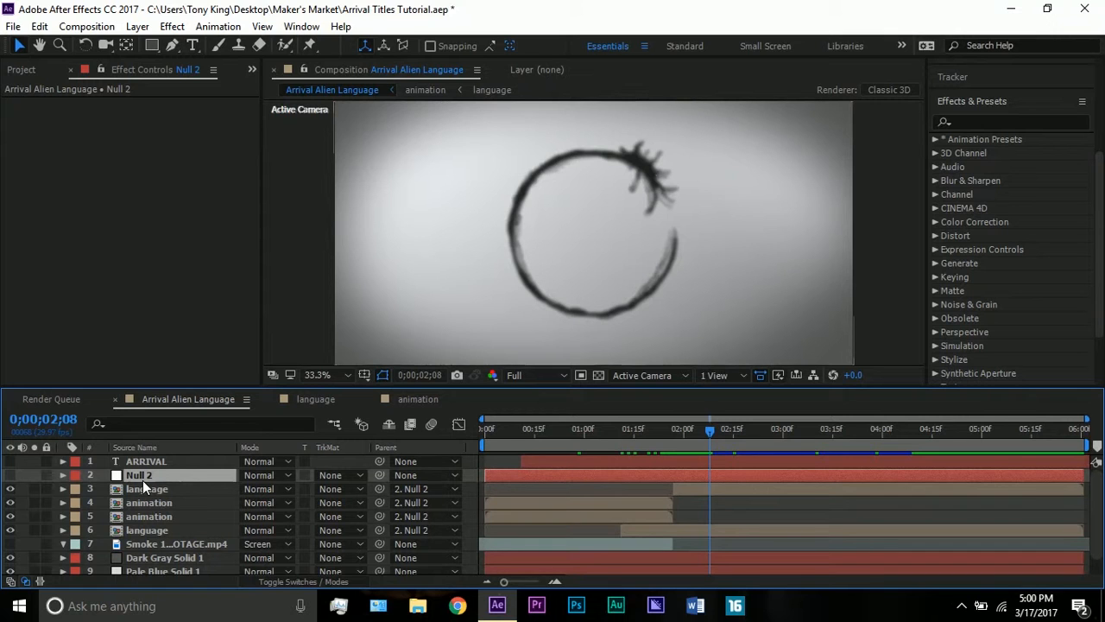
click(148, 489)
shift+click(155, 530)
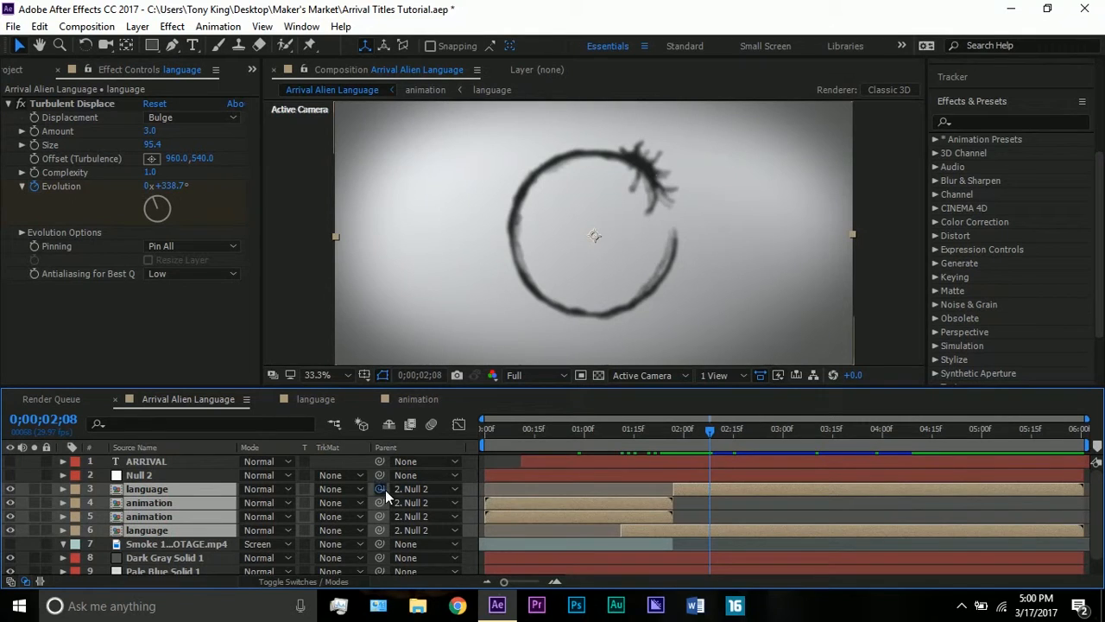
drag(385, 490, 191, 470)
click(571, 491)
click(570, 490)
Reveal Null 2's Position and Rotation keyframes and review its Rotation at 0;00;00;00, 0;00;01;20 and 0;00;06;00
click(555, 477)
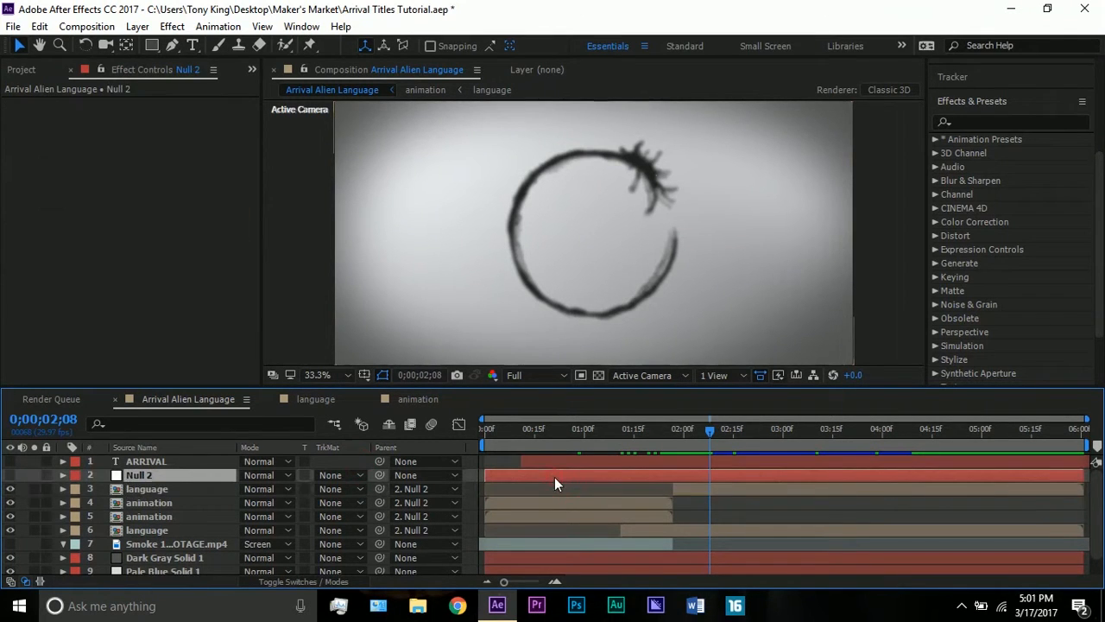
key(u)
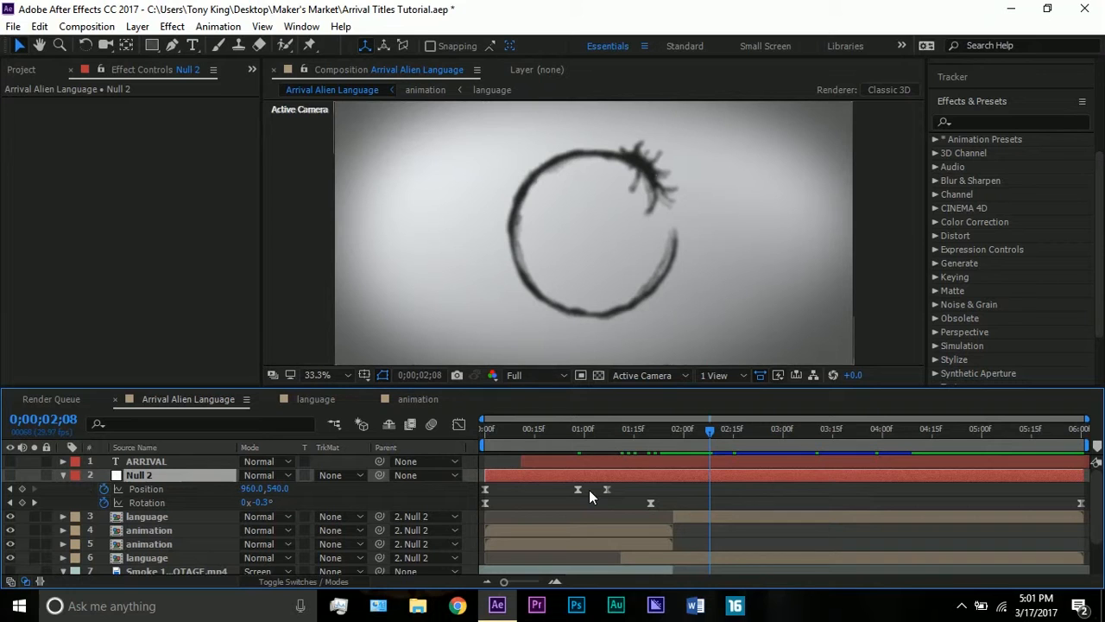
drag(508, 433, 468, 430)
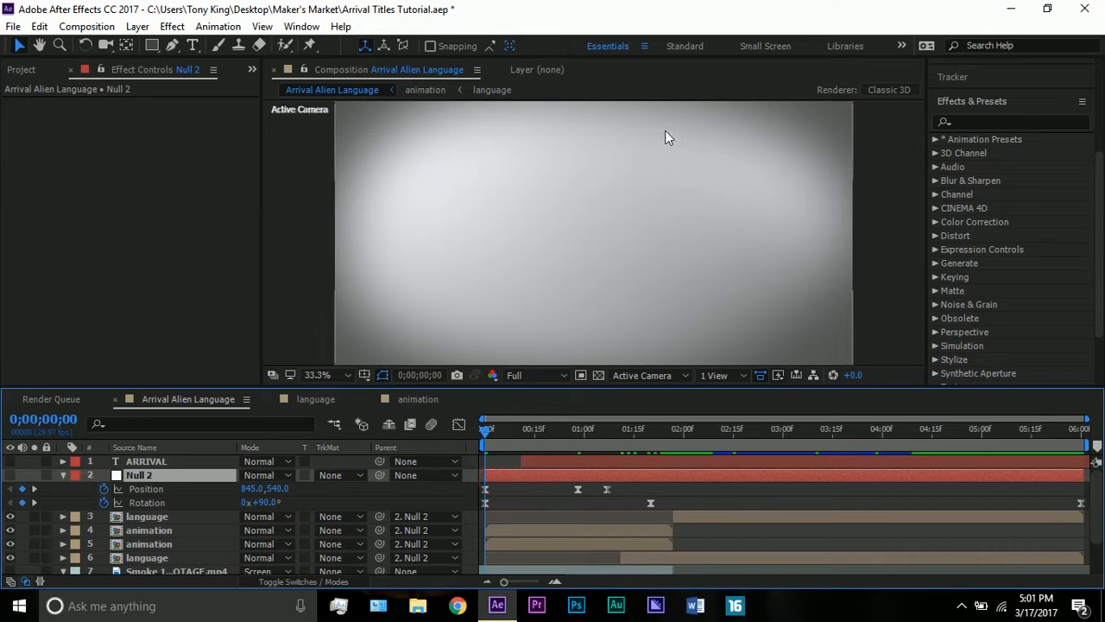
click(485, 506)
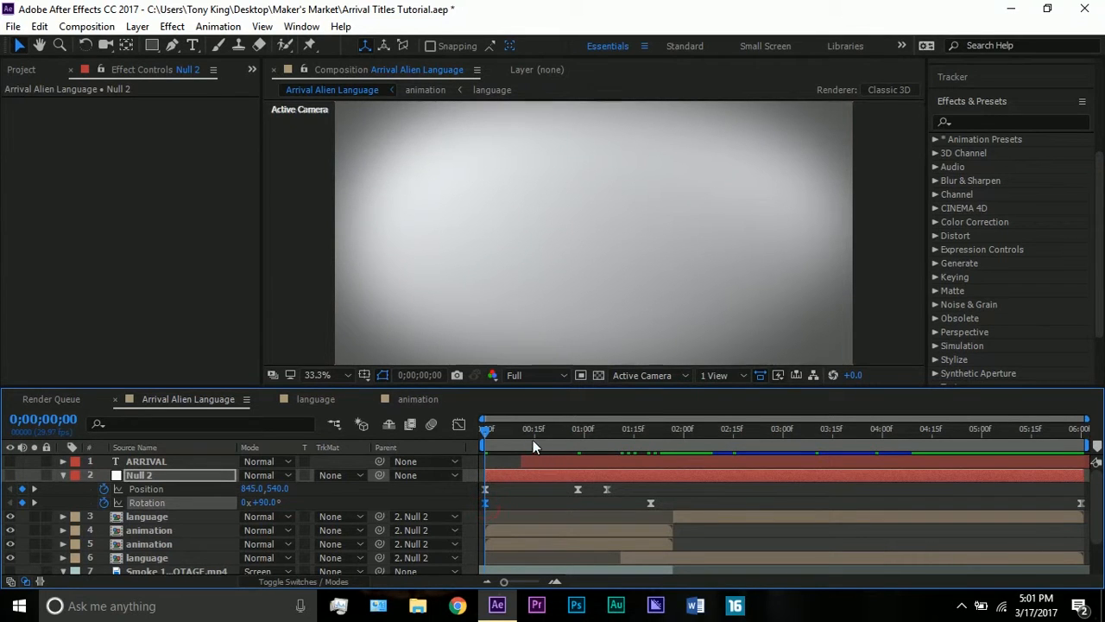
drag(534, 429, 651, 436)
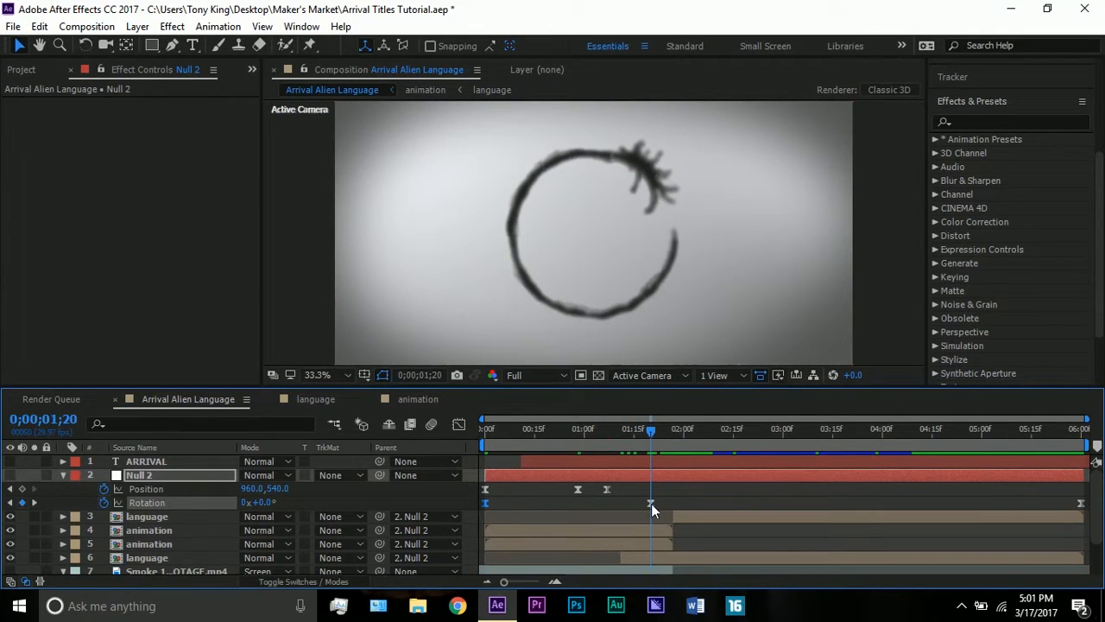
mouse_move(651, 504)
click(1087, 437)
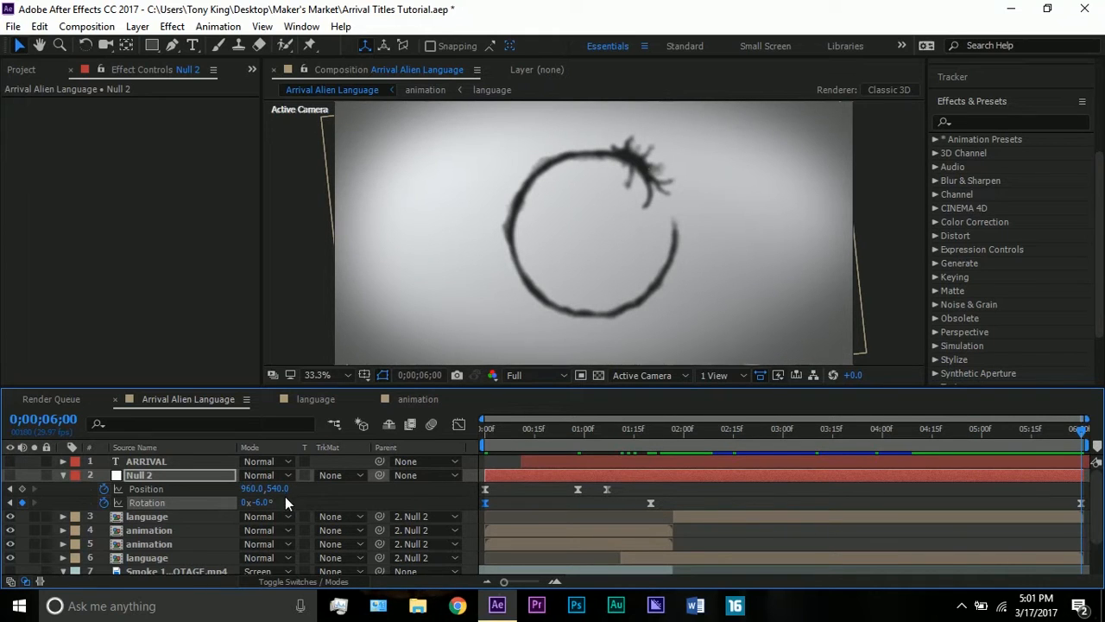
Compare Null 2's Position and Rotation at 0;00;00;00 and 0;00;06;00, and check its Position keyframes at 0;00;00;28 and 0;00;01;07
drag(500, 431, 459, 436)
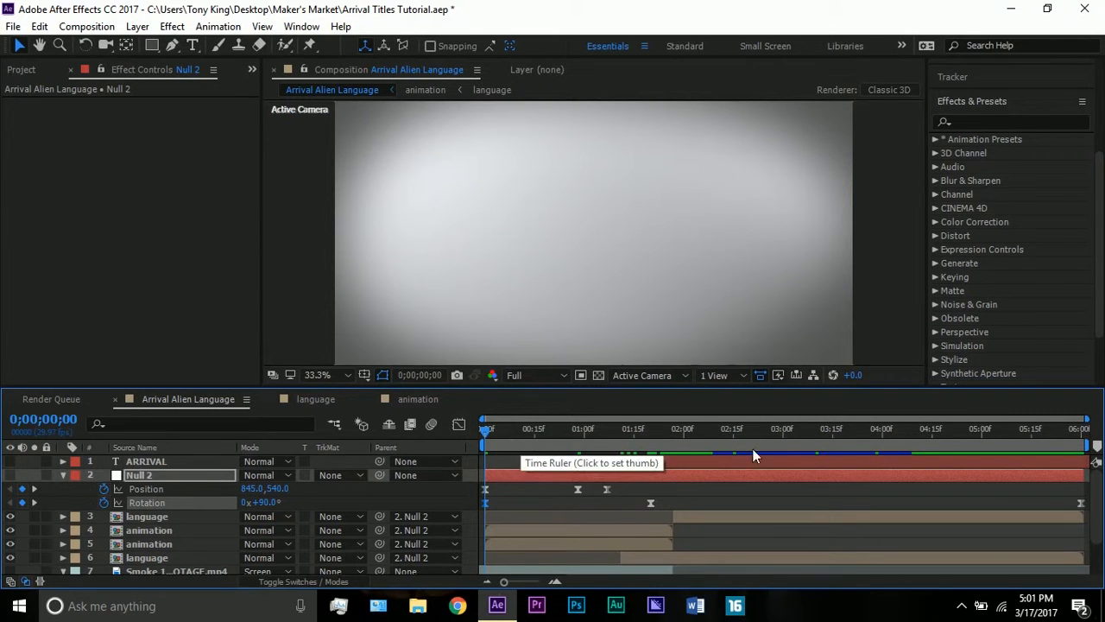
click(1081, 432)
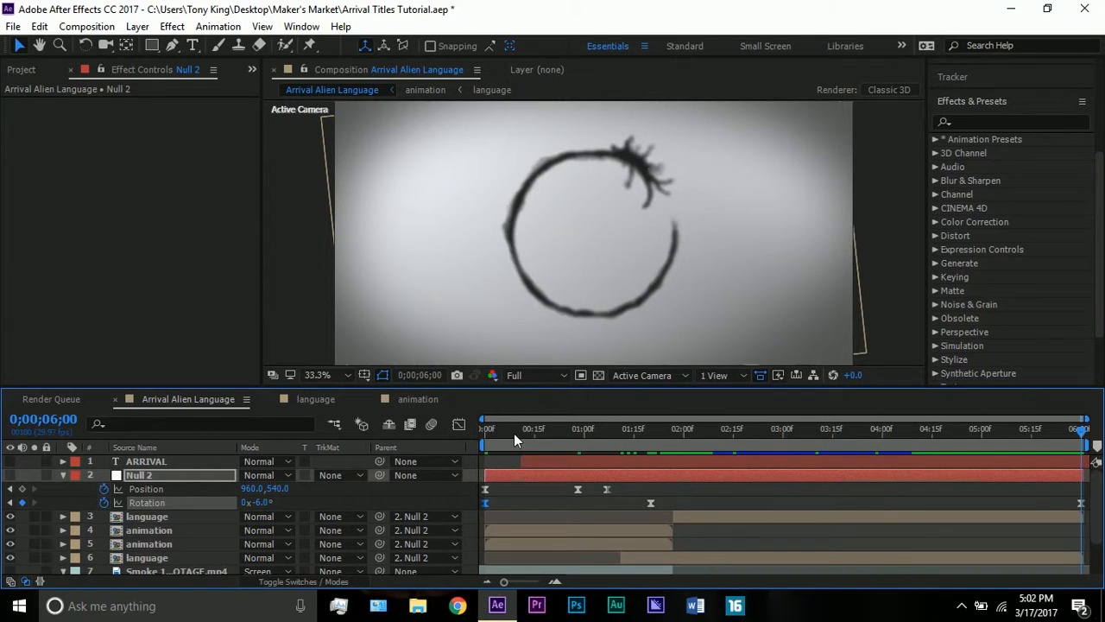
click(580, 437)
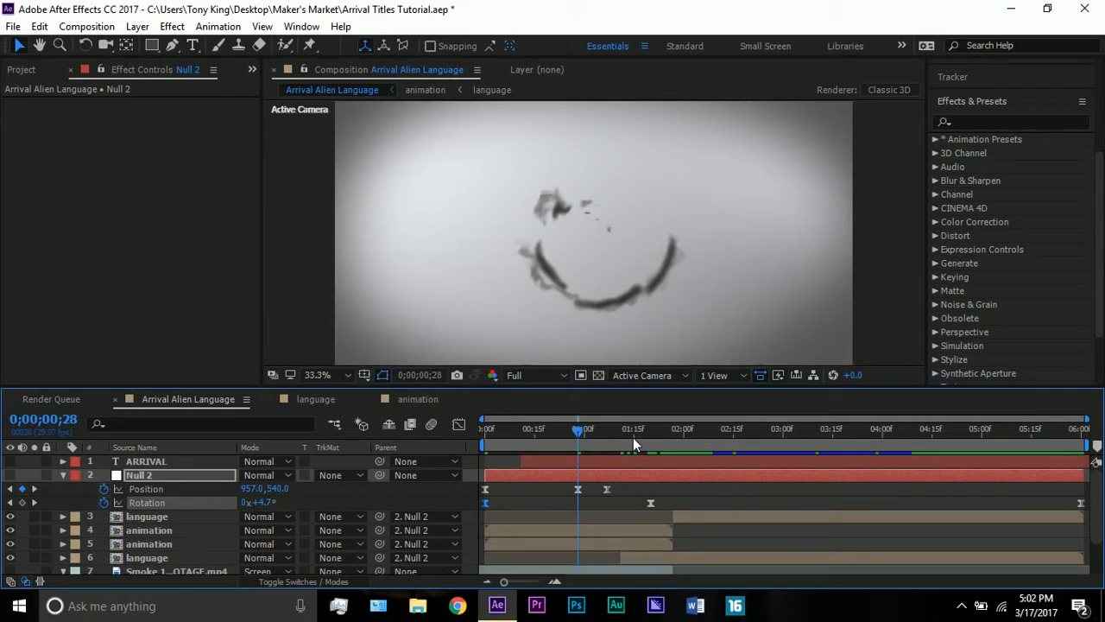
drag(577, 431, 485, 432)
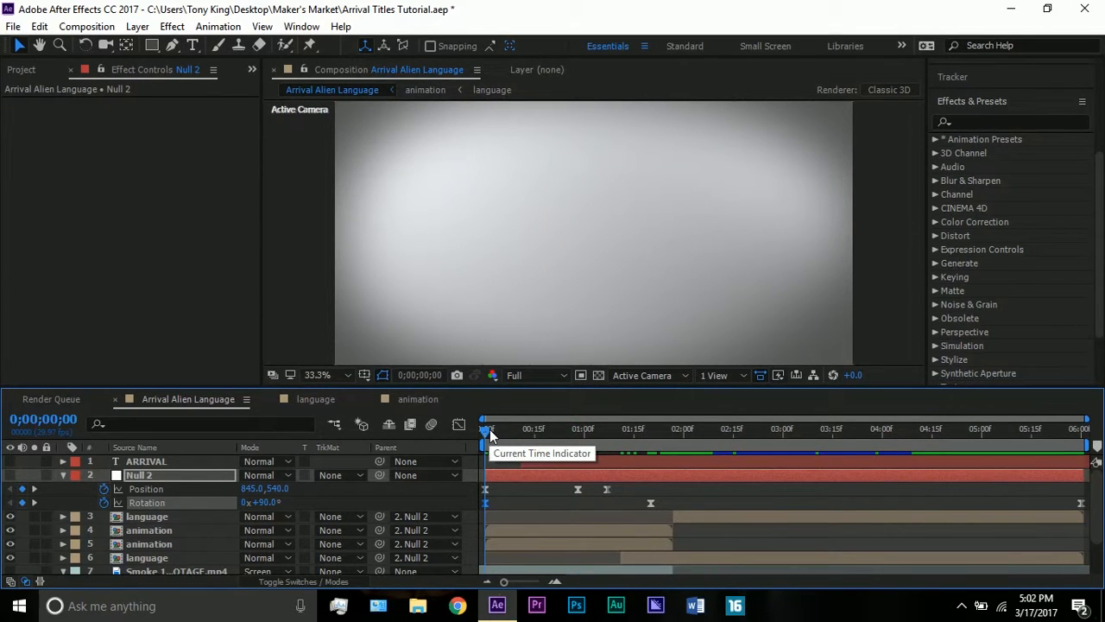
drag(488, 432, 607, 434)
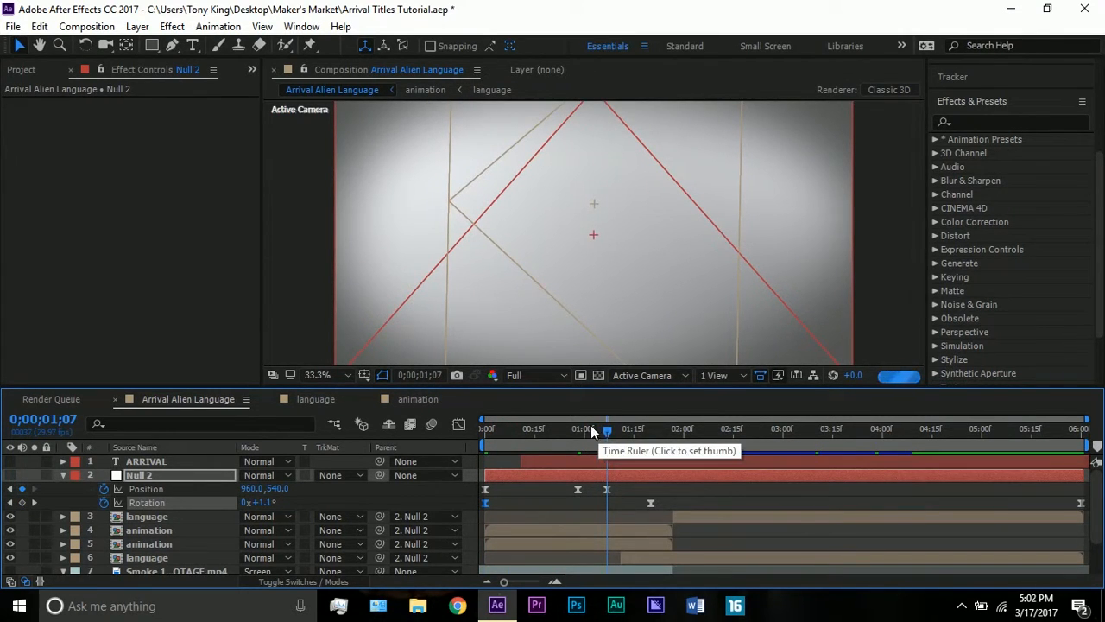
click(577, 431)
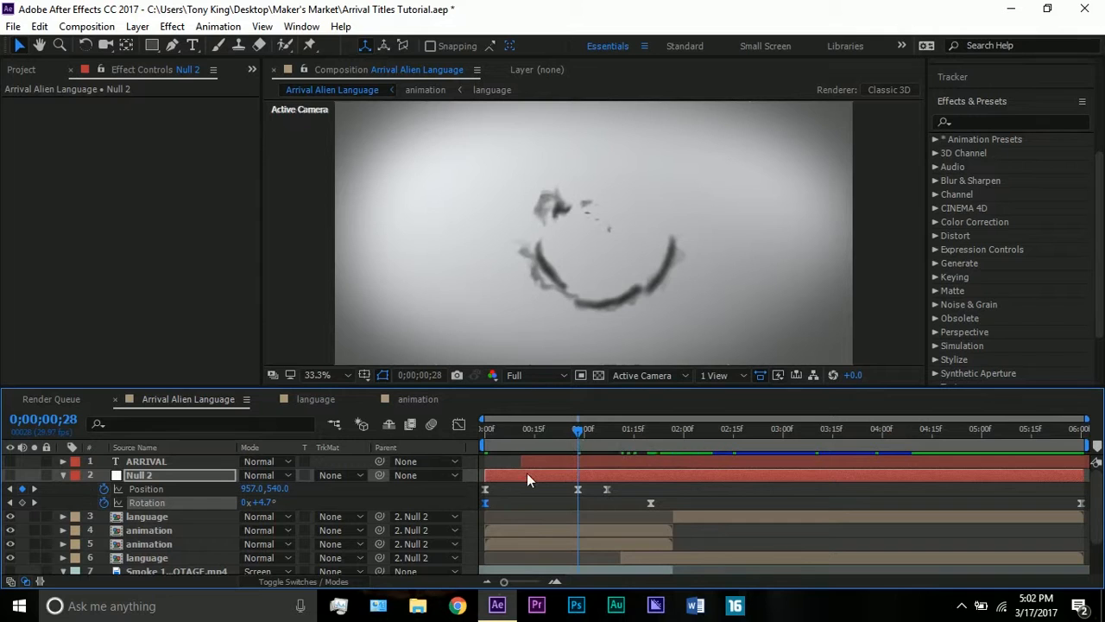
Select Null 2 and review its motion at 0;00;01;07 and 0;00;01;19, returning to 0;00;01;09
click(190, 480)
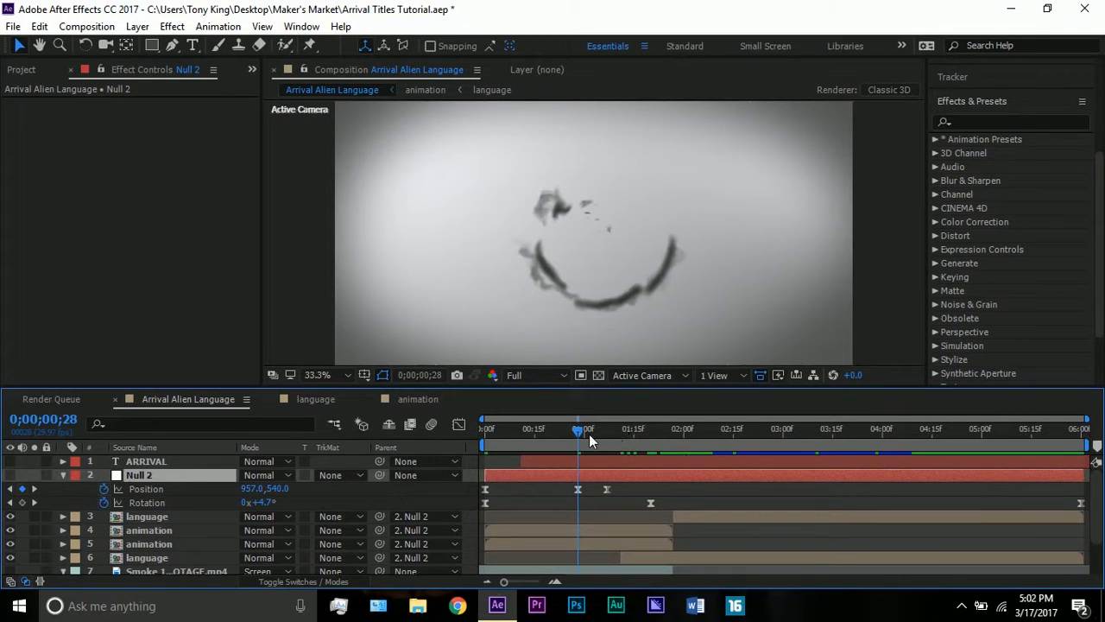
drag(592, 442, 608, 440)
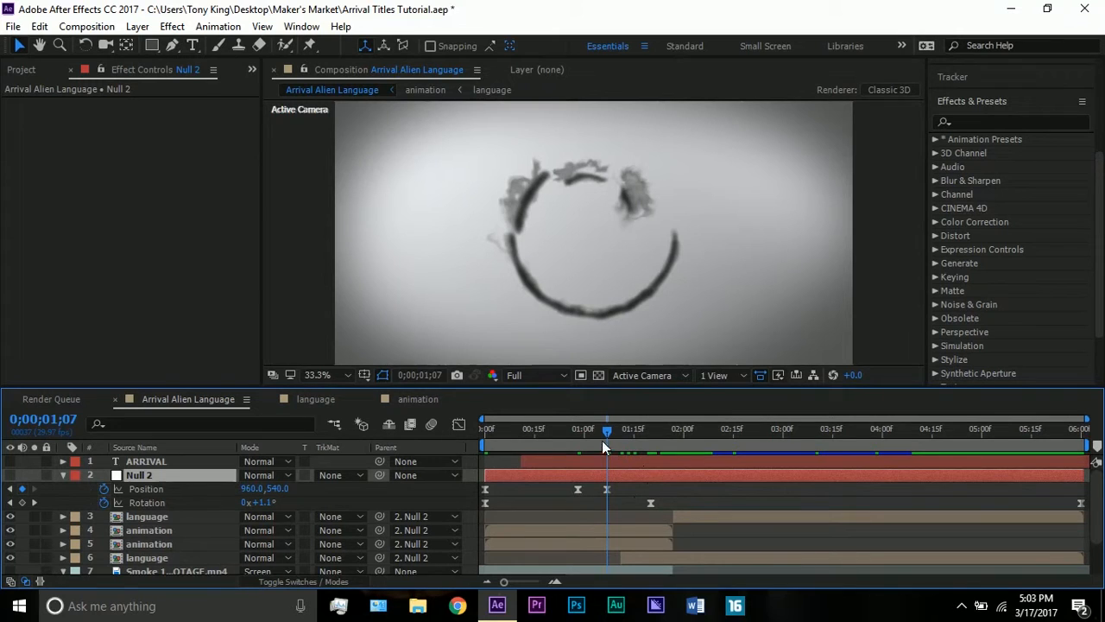
drag(608, 430, 649, 433)
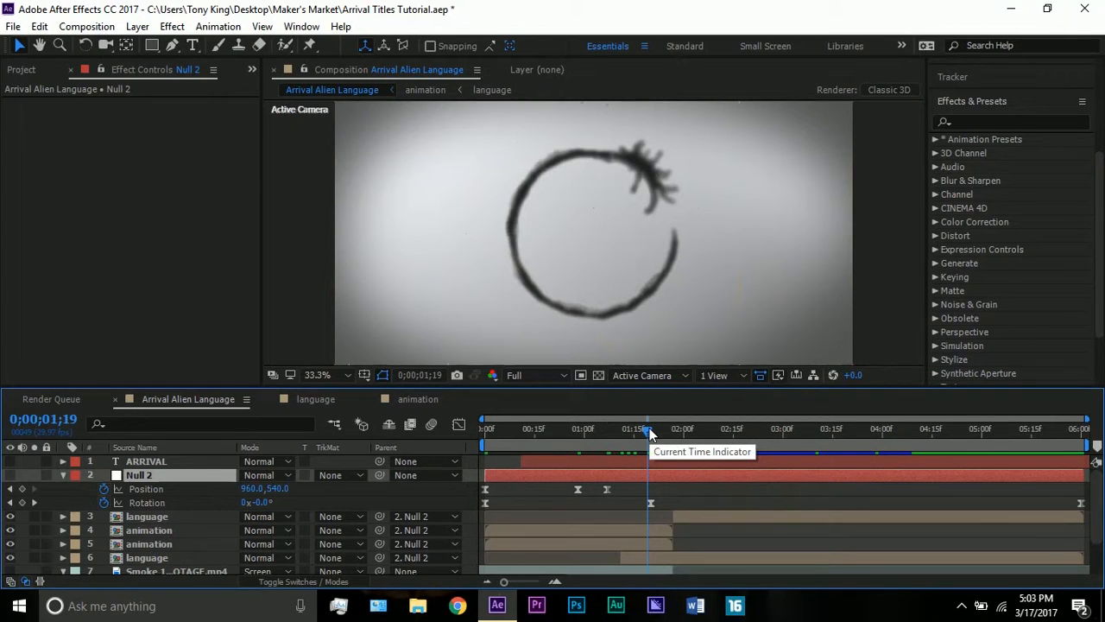
drag(637, 432, 615, 432)
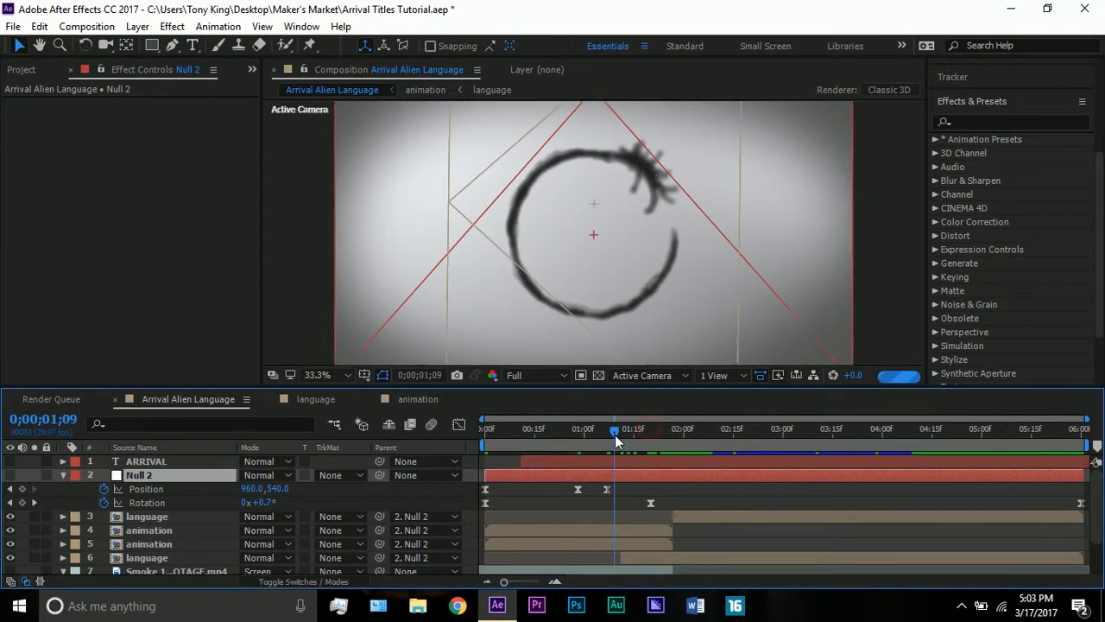